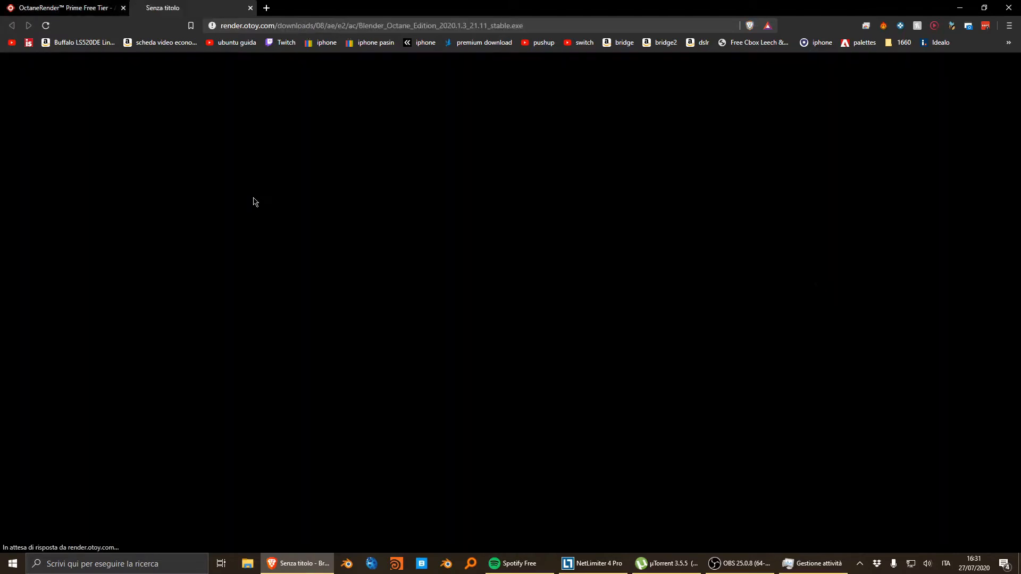
key(Return)
click(228, 230)
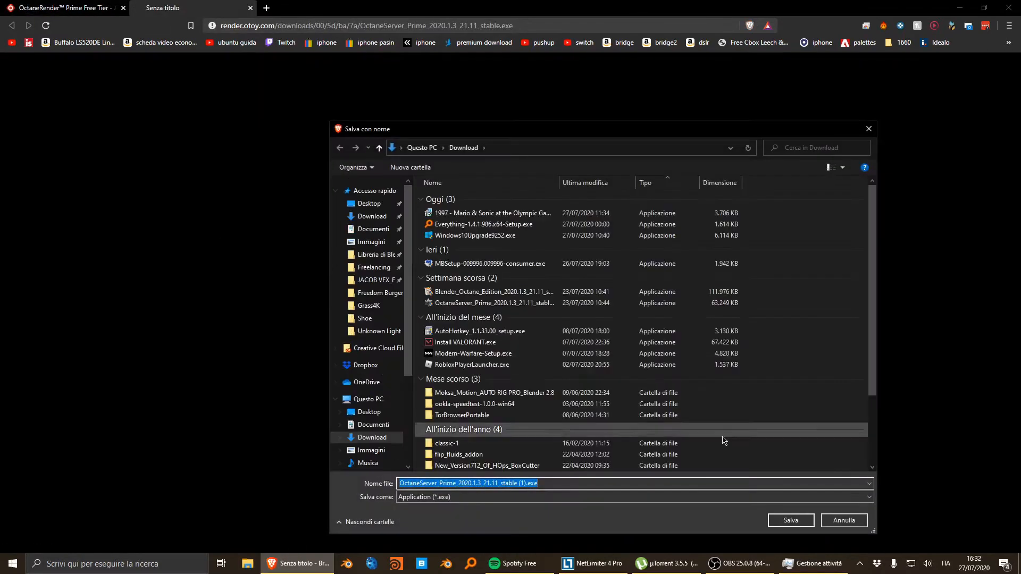
click(844, 519)
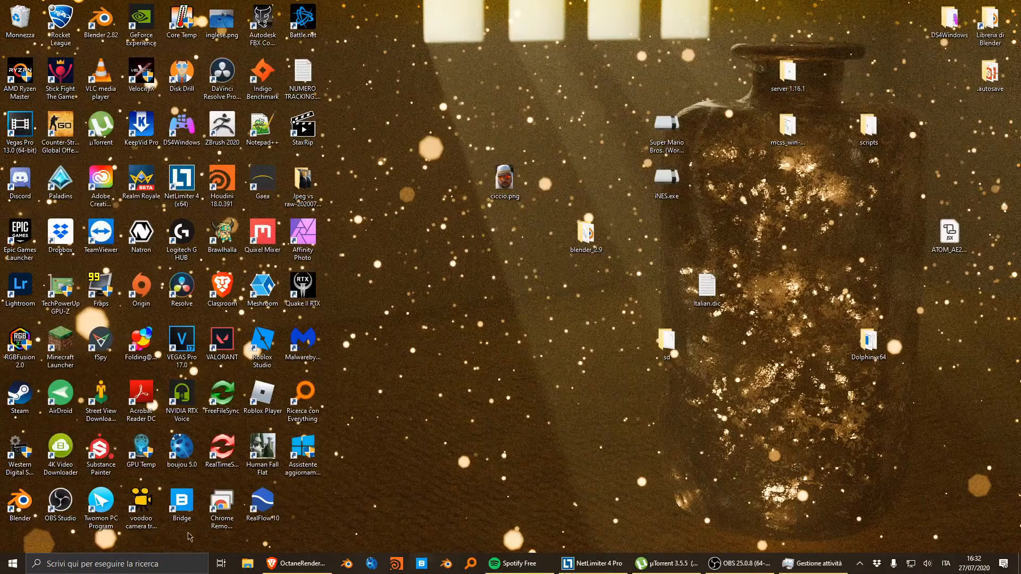
Try to launch OctaneServer Prime from Windows
click(115, 568)
text(octane)
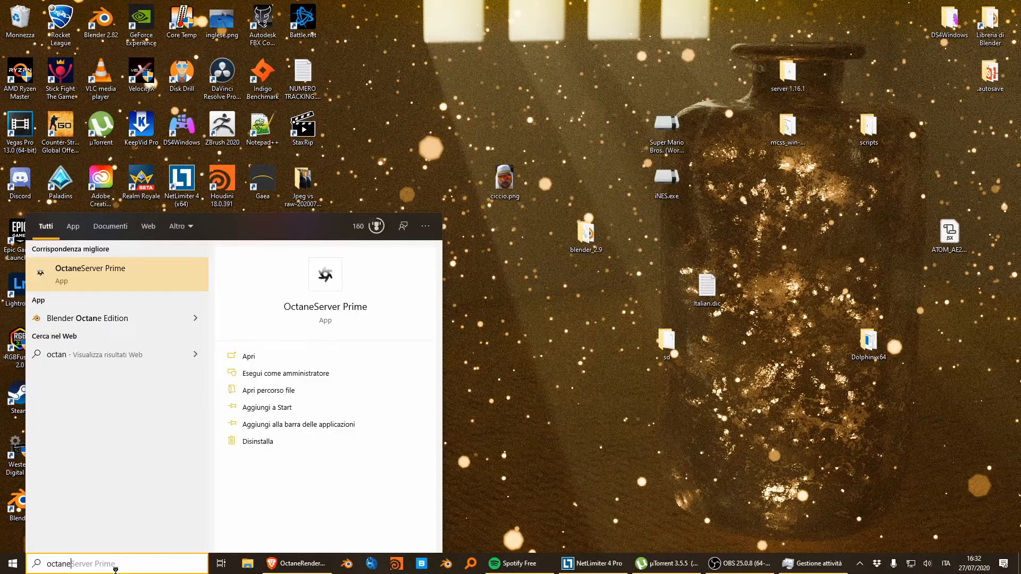
key(Return)
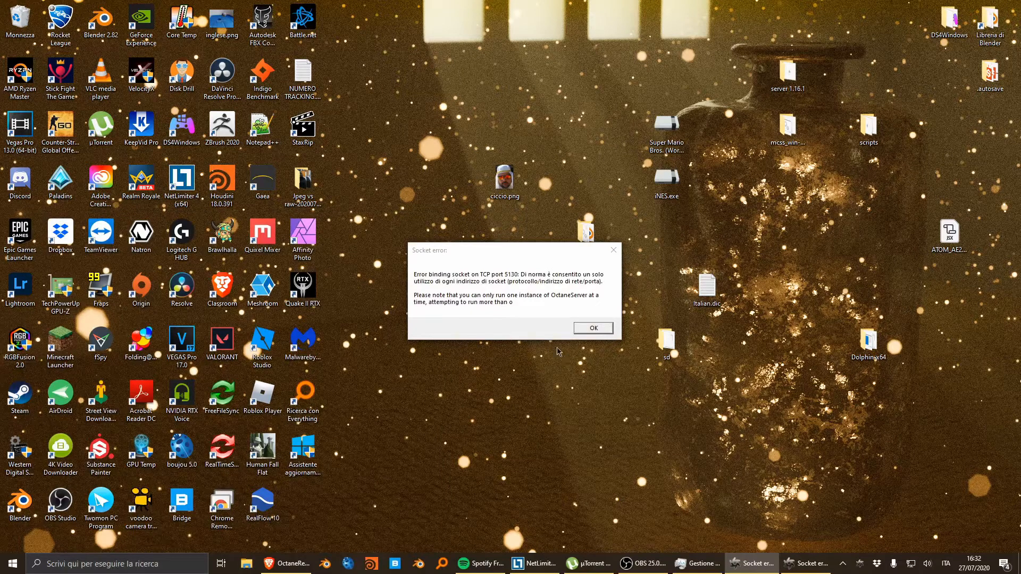
click(592, 328)
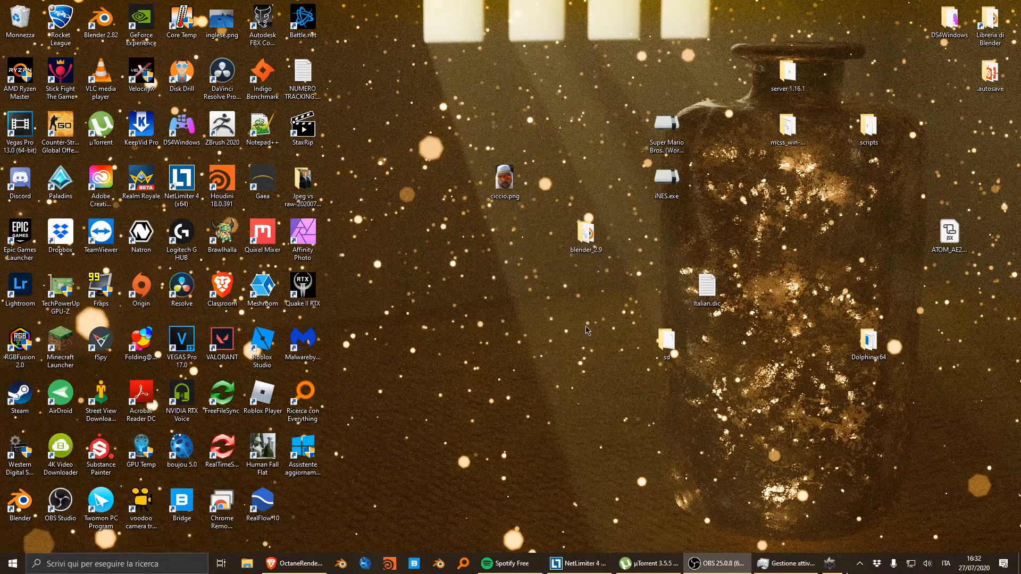
Check the OctaneRender activation status of the running OctaneServer, and close its window
click(860, 564)
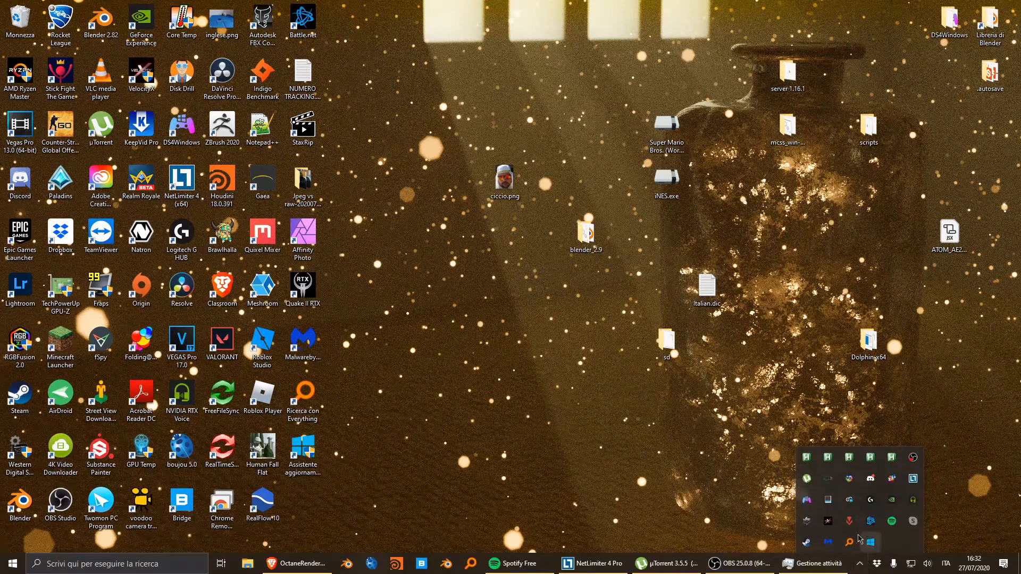
right_click(806, 522)
click(818, 525)
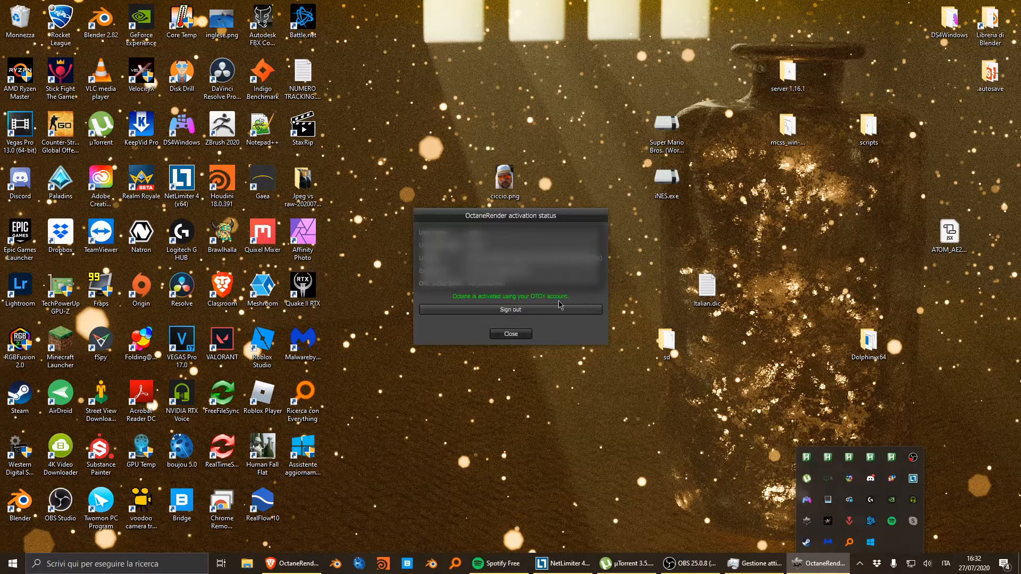
click(513, 334)
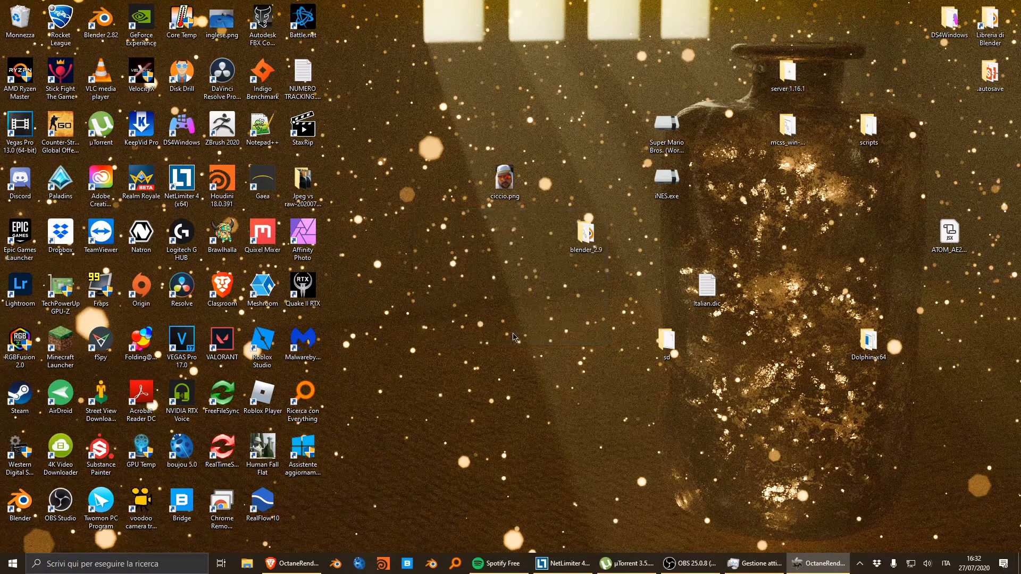
Launch Blender Octane Edition and dismiss its splash screen
key(super)
text(blender)
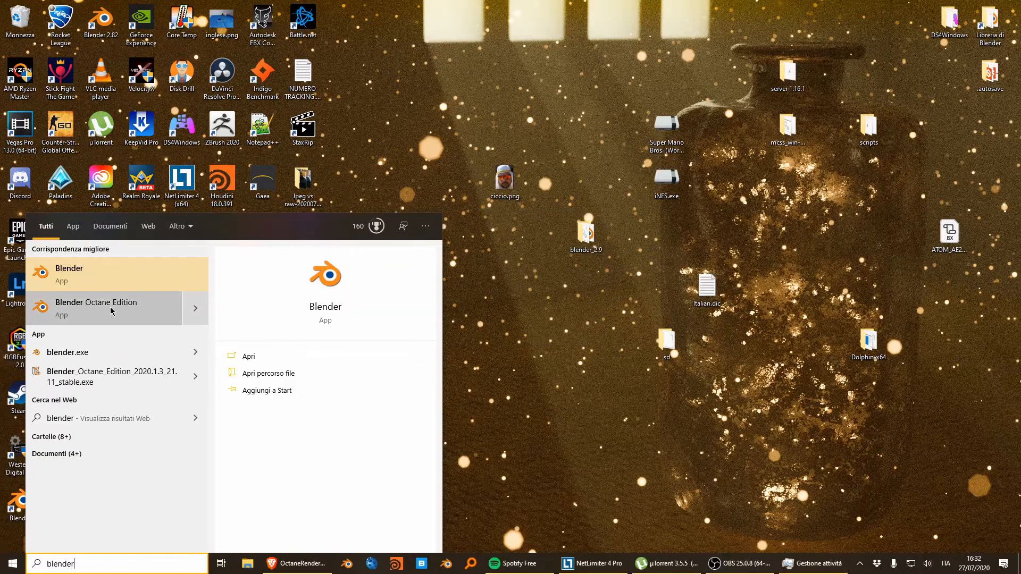
click(111, 311)
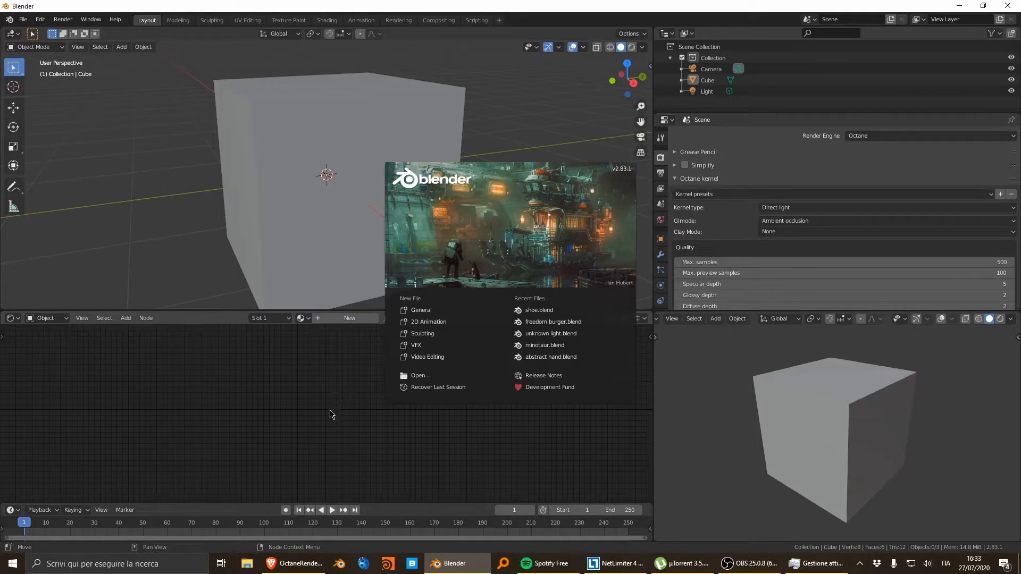
click(332, 416)
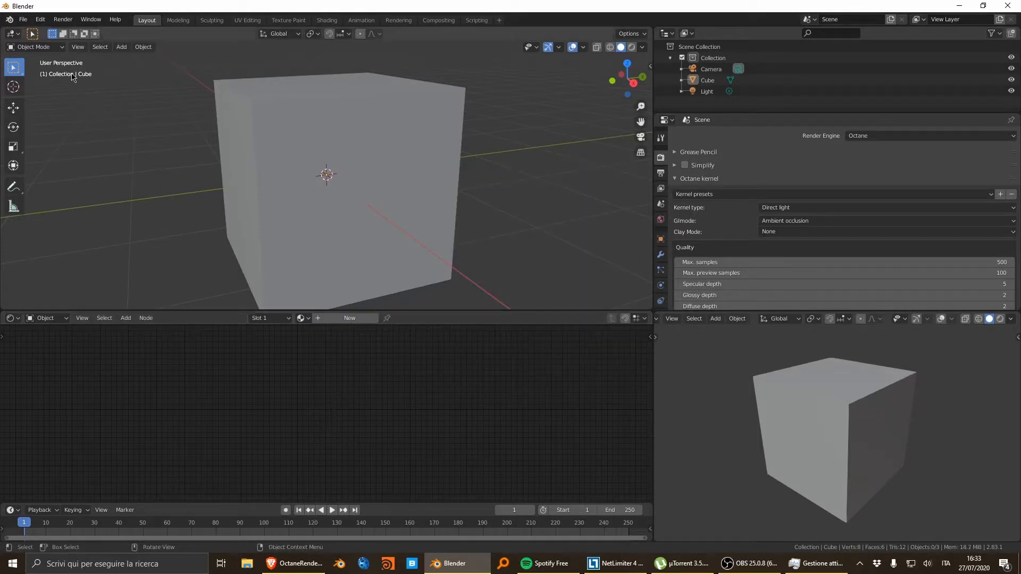
Join the Shader Editor and small 3D viewport into their neighbouring areas, leaving one large viewport beside the Properties editor
click(23, 22)
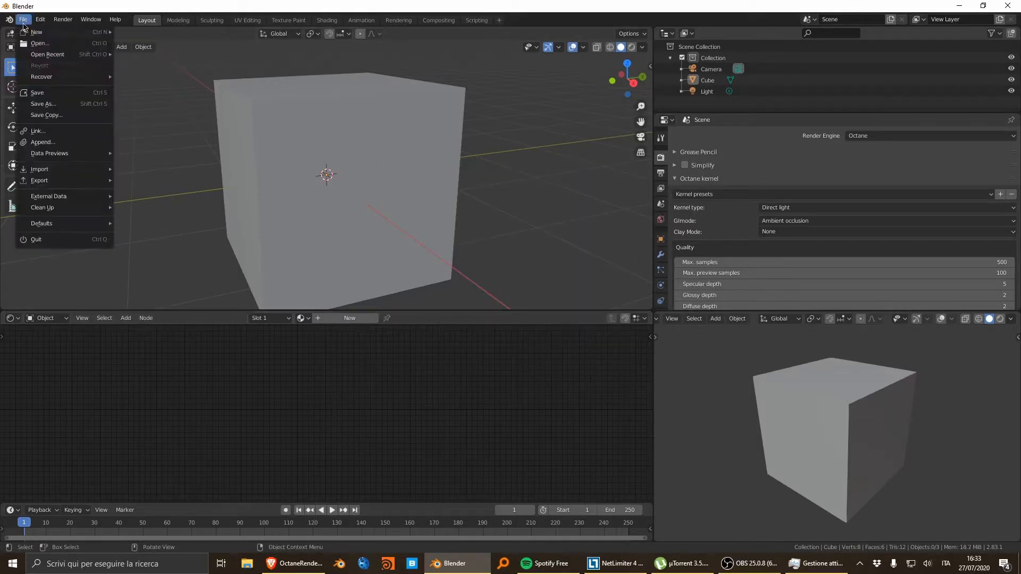
drag(3, 309, 8, 340)
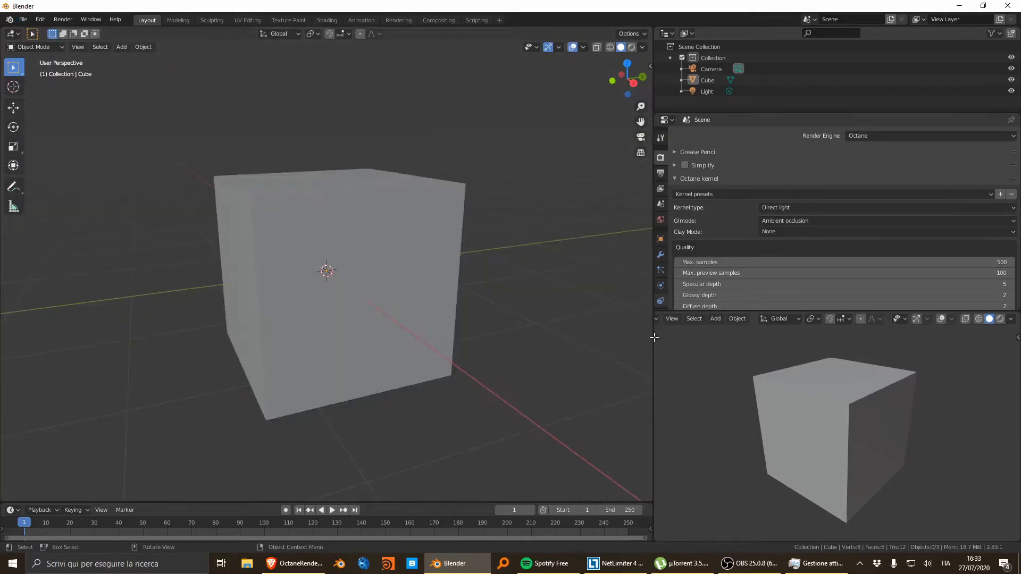
drag(656, 309, 657, 338)
drag(654, 314, 821, 307)
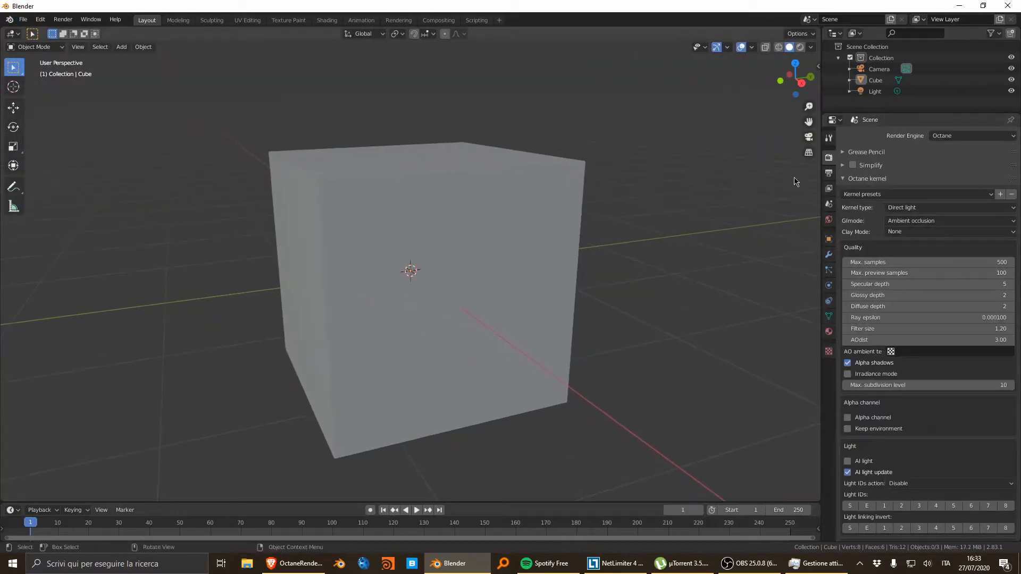
Widen and split the Properties editor horizontally, turning its lower half into a second 3D Viewport
drag(824, 126, 692, 311)
click(696, 318)
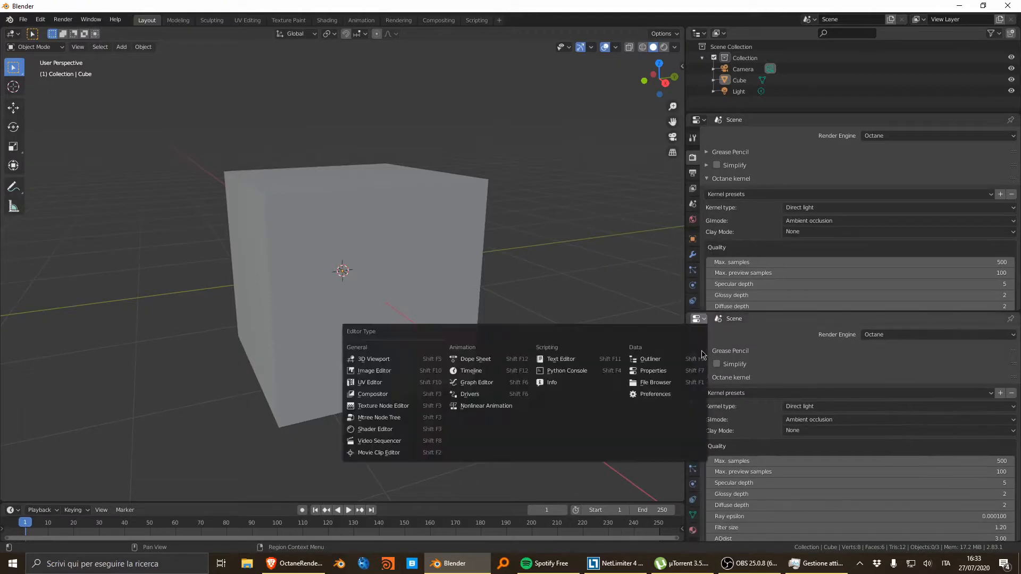
click(372, 361)
scroll(854, 398, up, 2)
middle_drag(811, 367, 760, 366)
scroll(819, 351, up, 2)
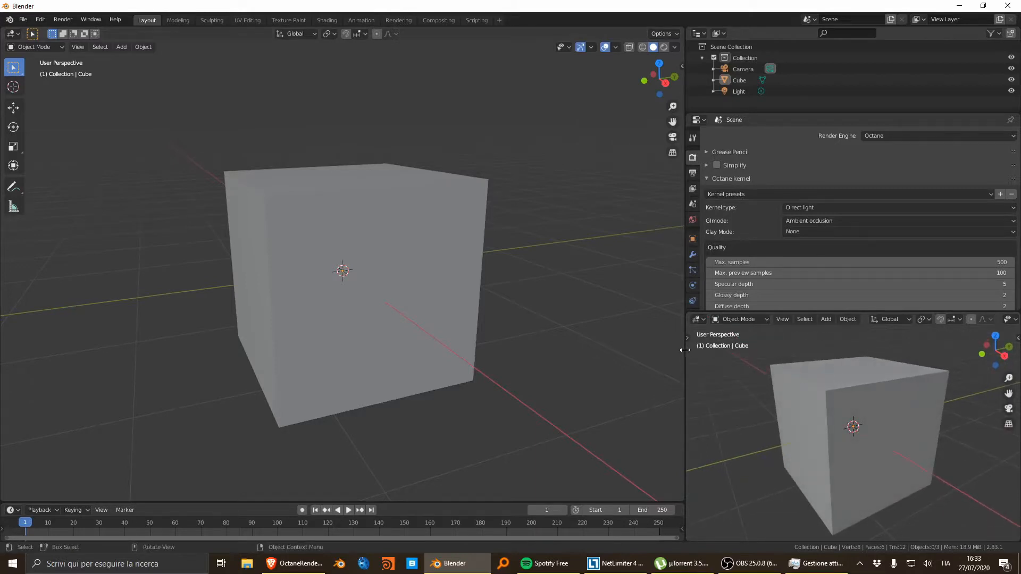
drag(686, 347, 696, 350)
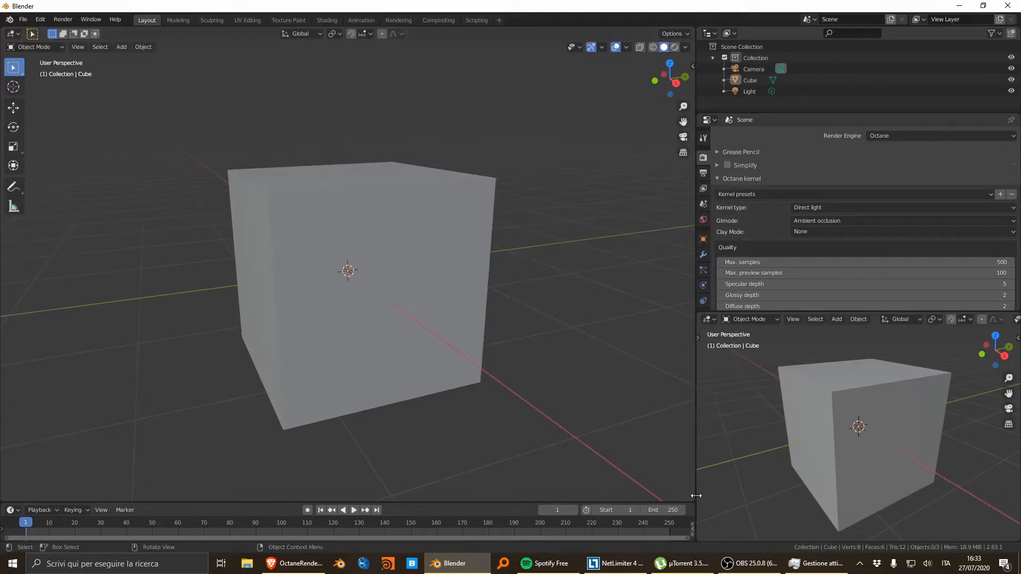
Split the main 3D viewport horizontally, make its lower part a Shader Editor, and hide that editor's sidebar
drag(694, 500, 59, 338)
click(14, 335)
click(53, 448)
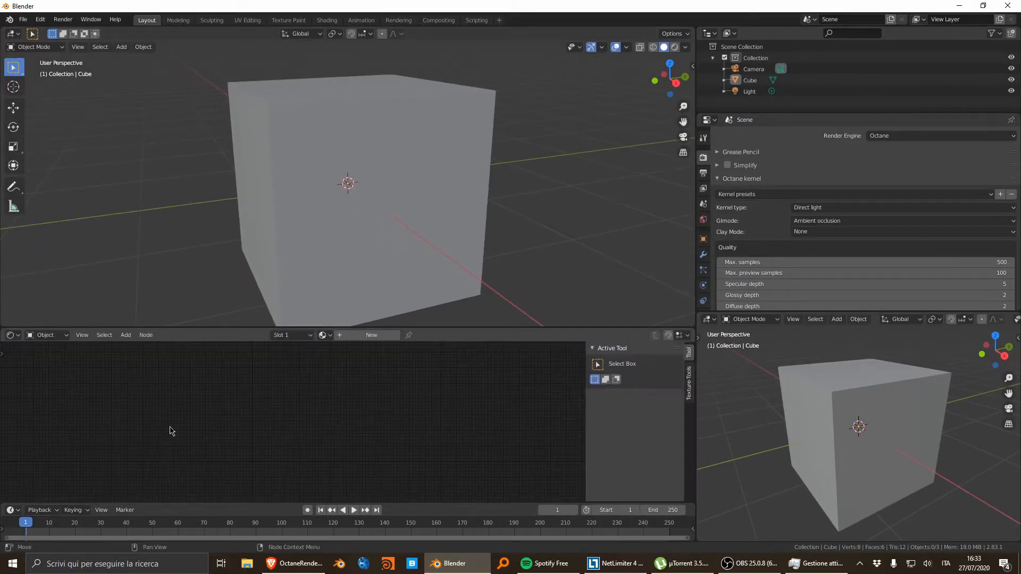
key(n)
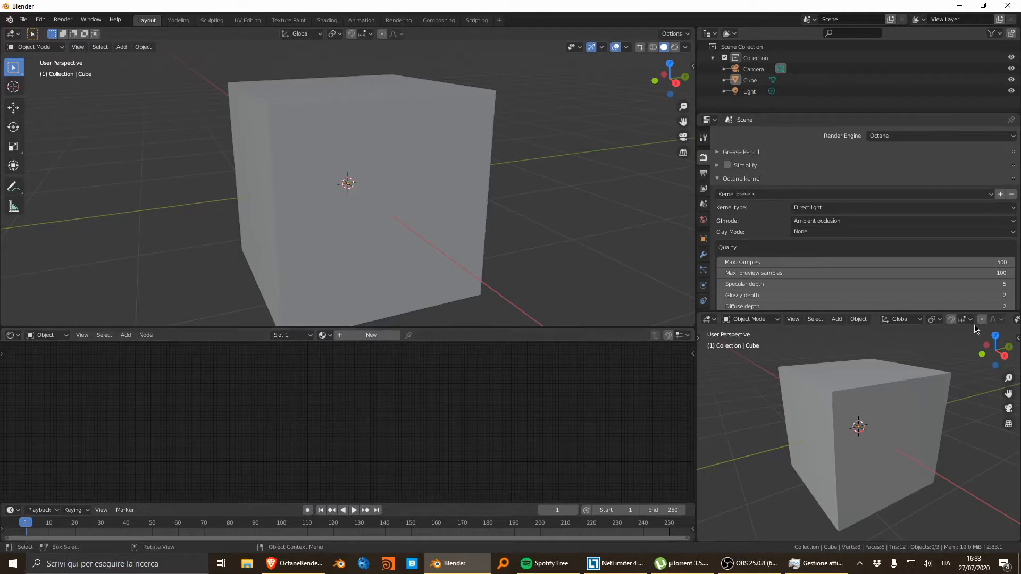
Hide the gizmos and overlays in the small 3D viewport, and shrink the Outliner slightly
scroll(980, 322, down, 3)
scroll(980, 321, down, 4)
click(917, 319)
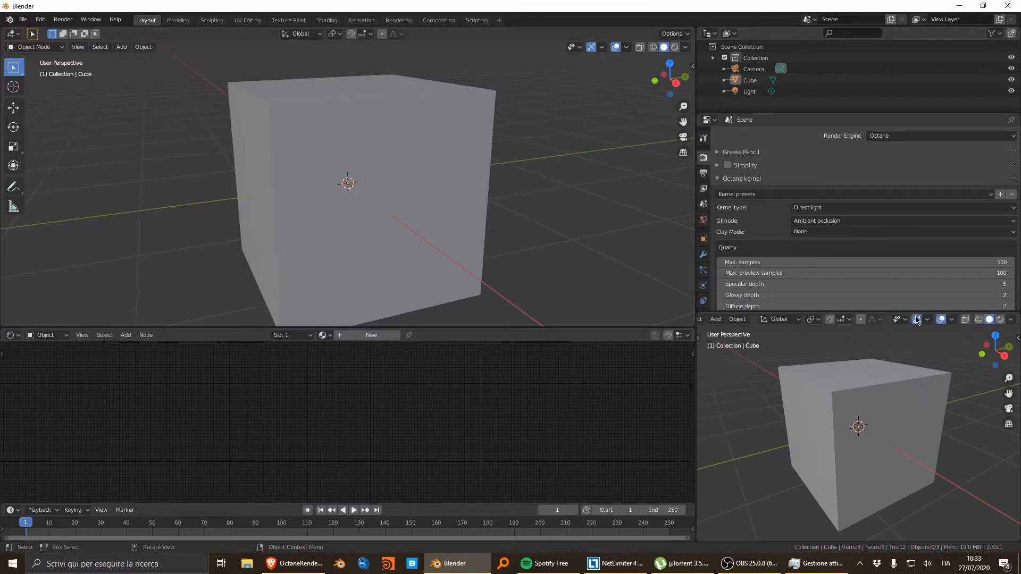
click(941, 319)
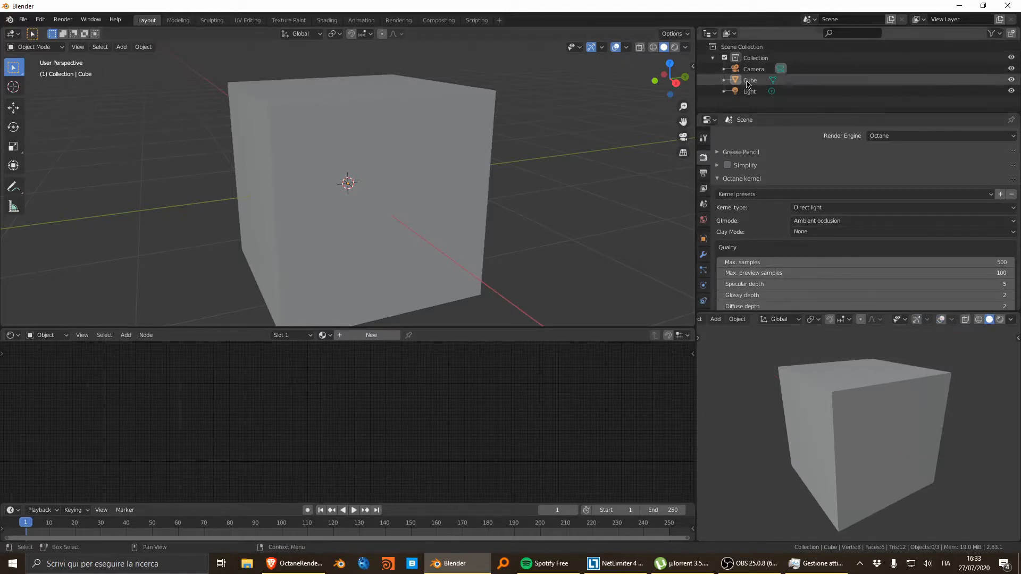
mouse_move(746, 113)
mouse_down()
mouse_move(744, 94)
mouse_move(736, 97)
mouse_up()
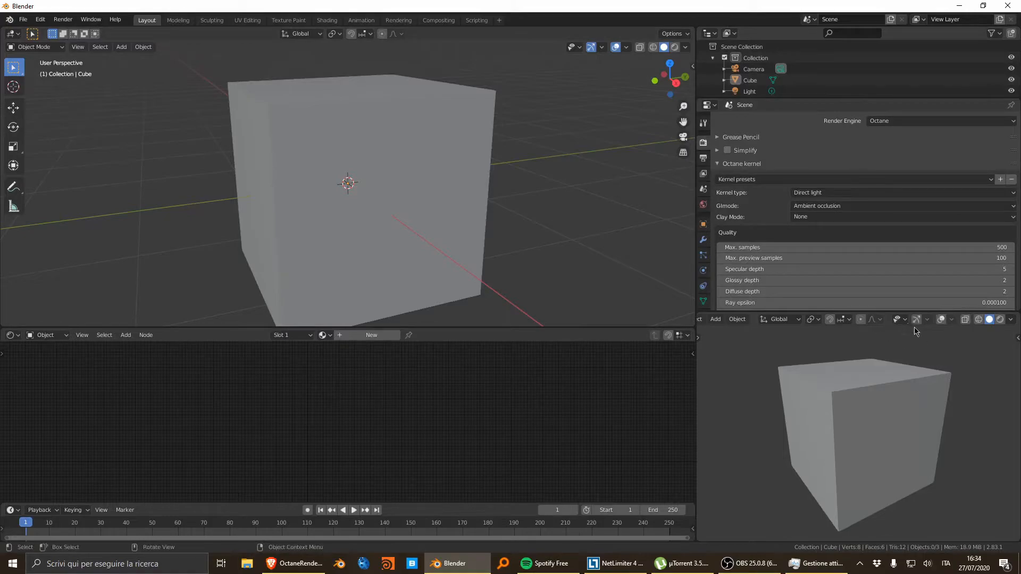
Switch the small 3D viewport to rendered shading and preview the cube from different angles
click(1000, 319)
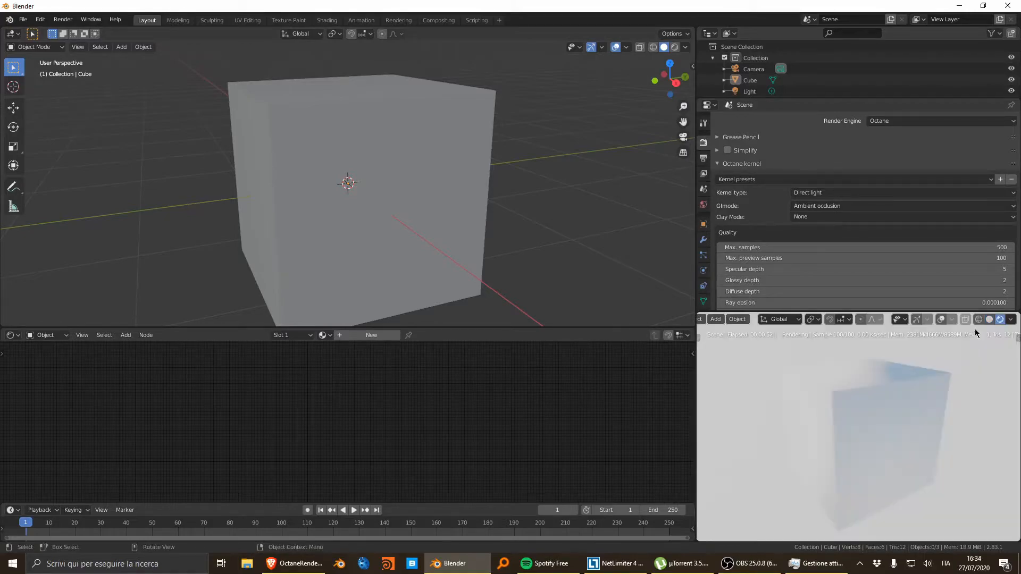
middle_drag(924, 362, 864, 389)
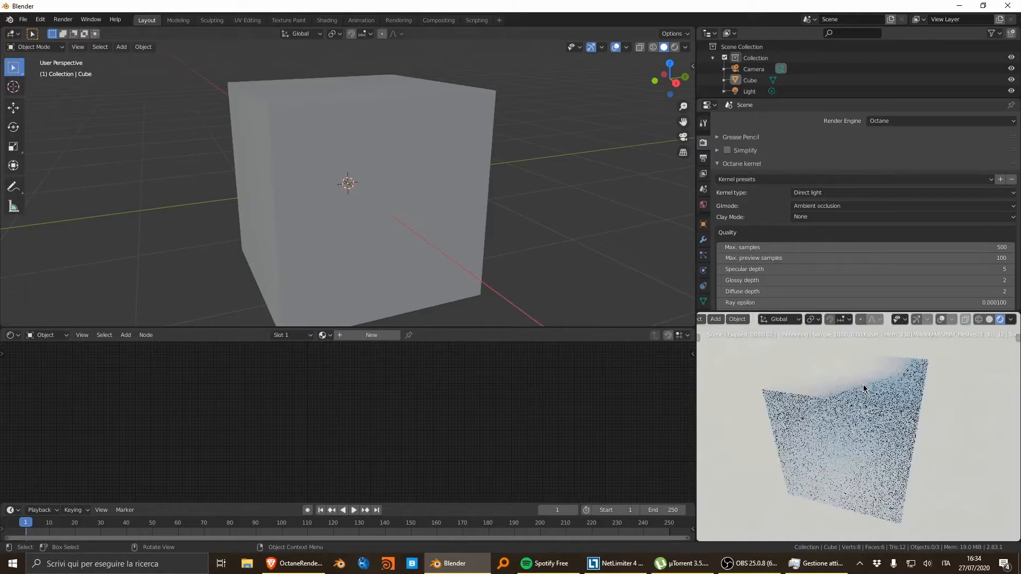
mouse_move(864, 389)
middle_down()
mouse_move(821, 392)
mouse_move(868, 392)
middle_up()
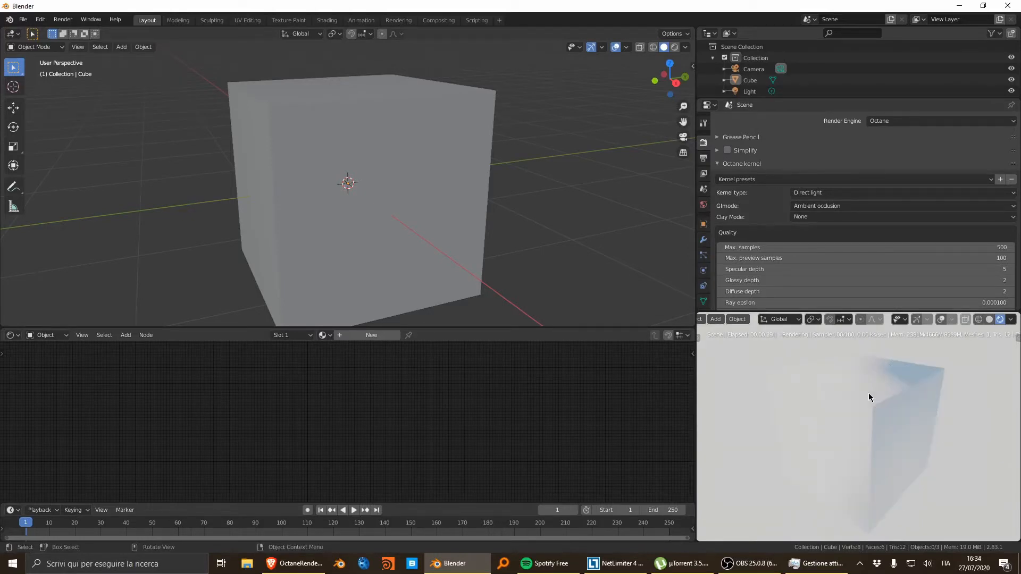
Delete the default cube and the default camera from the scene
click(403, 212)
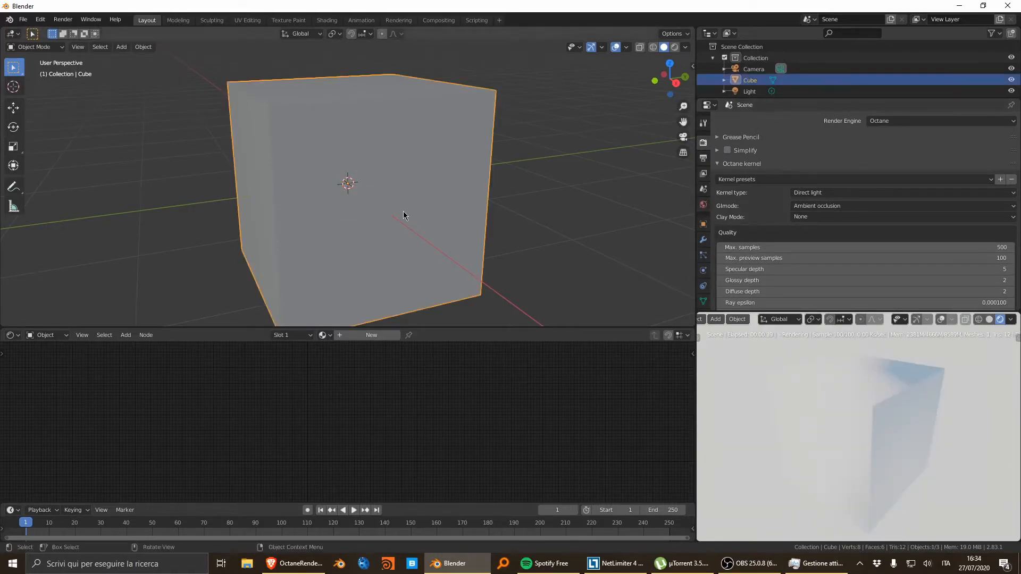
key(Delete)
click(754, 69)
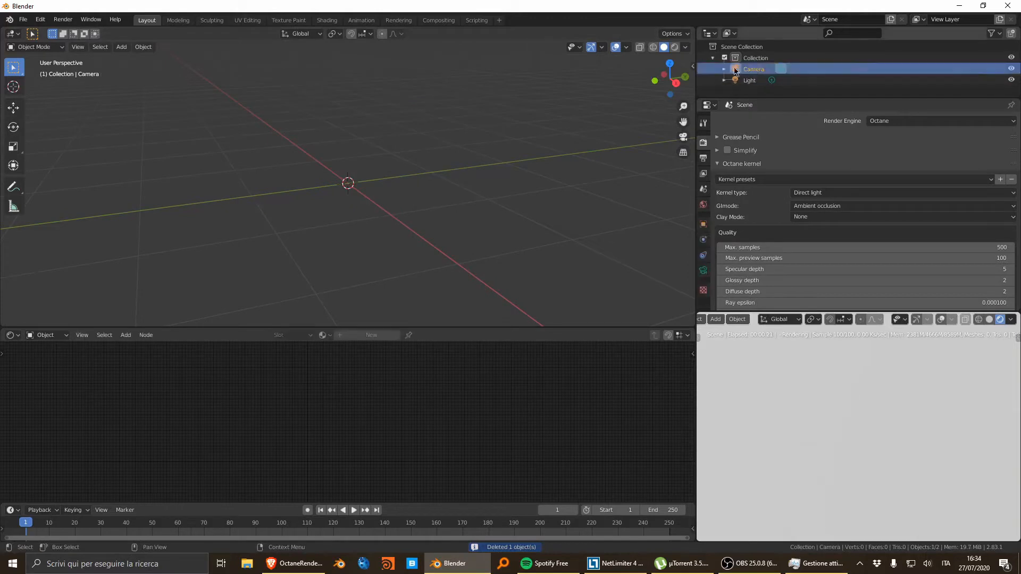
key(x)
click(534, 118)
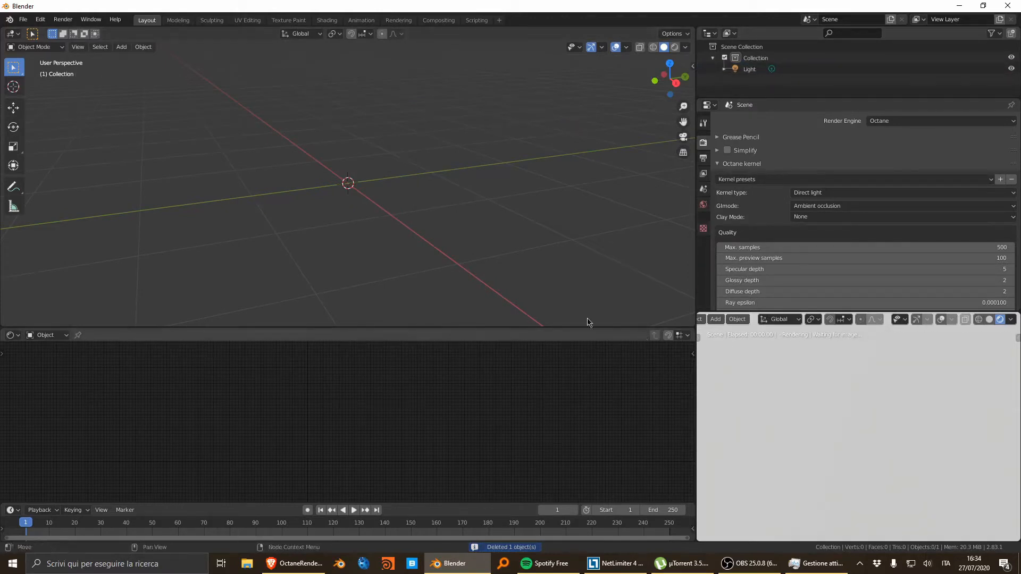
Add a new camera at the world origin
key(shift+a)
click(355, 331)
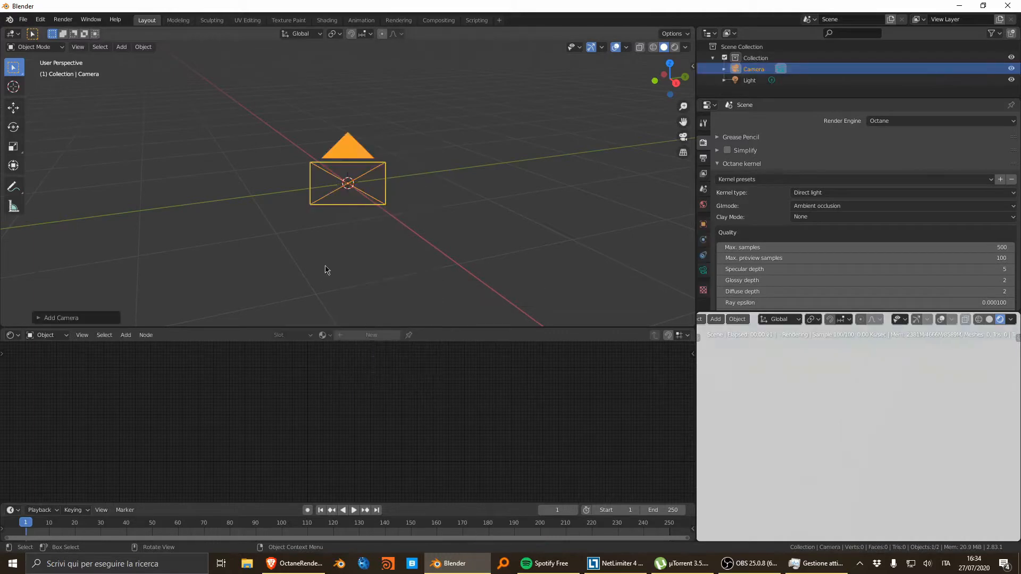
middle_drag(431, 200, 394, 200)
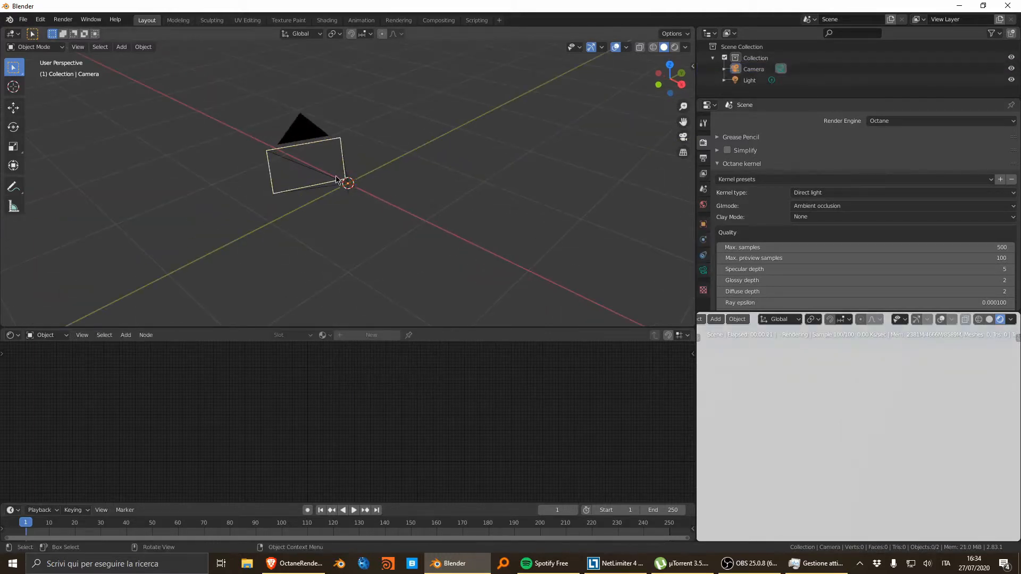
Add a plane mesh at the world origin and scale it by 10 on all axes
key(shift+a)
mouse_move(298, 40)
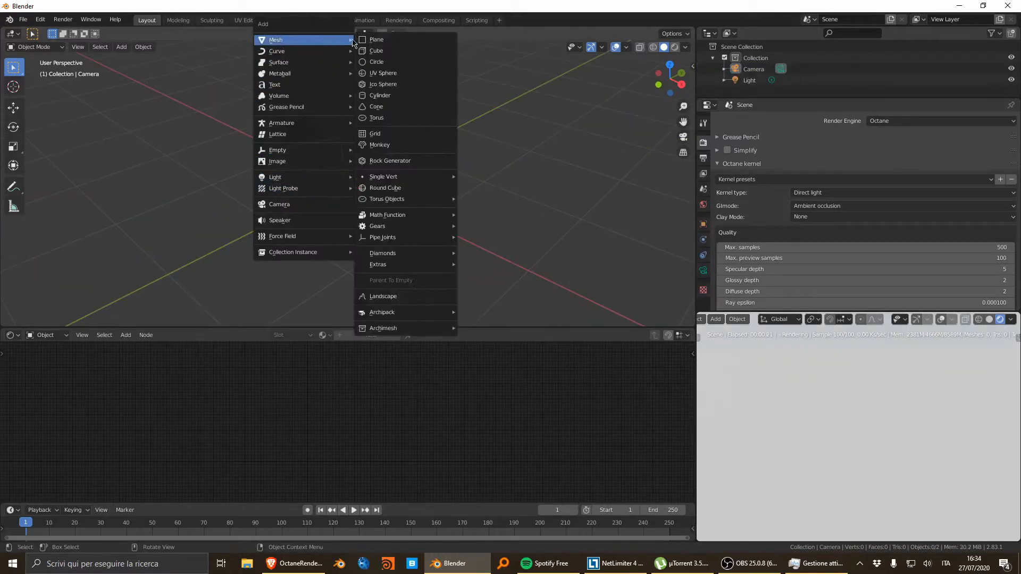
click(372, 40)
text(s100)
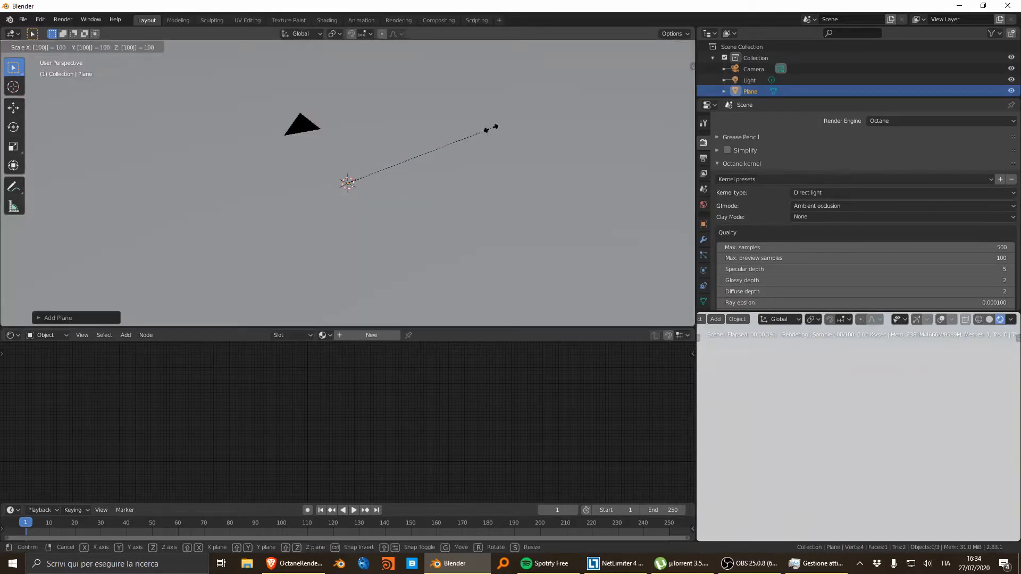
key(BackSpace)
key(Return)
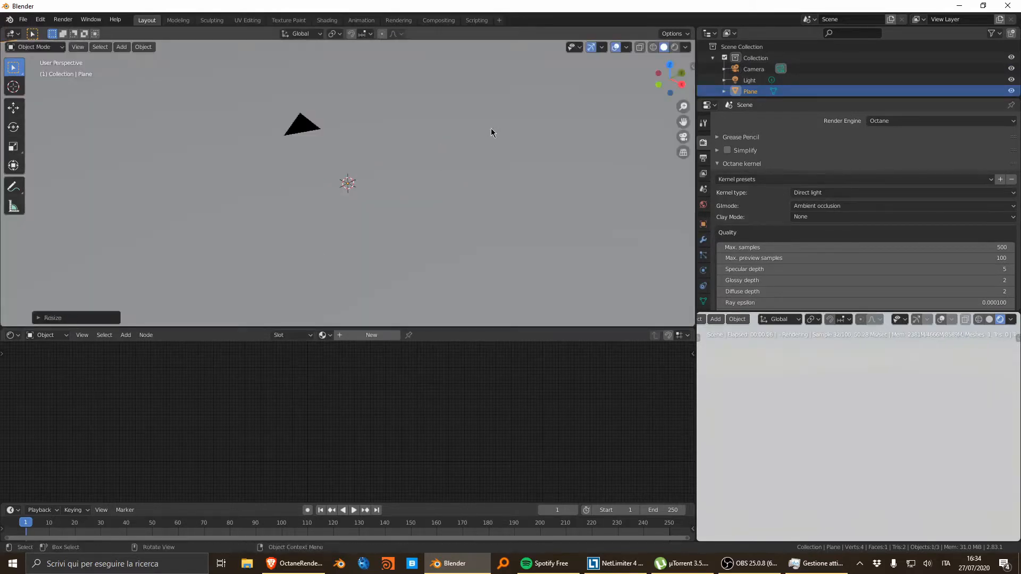
Examine the plane's extent in the main viewport along with its scale and dimension values
scroll(471, 122, down, 5)
key(n)
shift+middle_drag(471, 170, 477, 137)
scroll(477, 137, up, 2)
scroll(476, 139, down, 1)
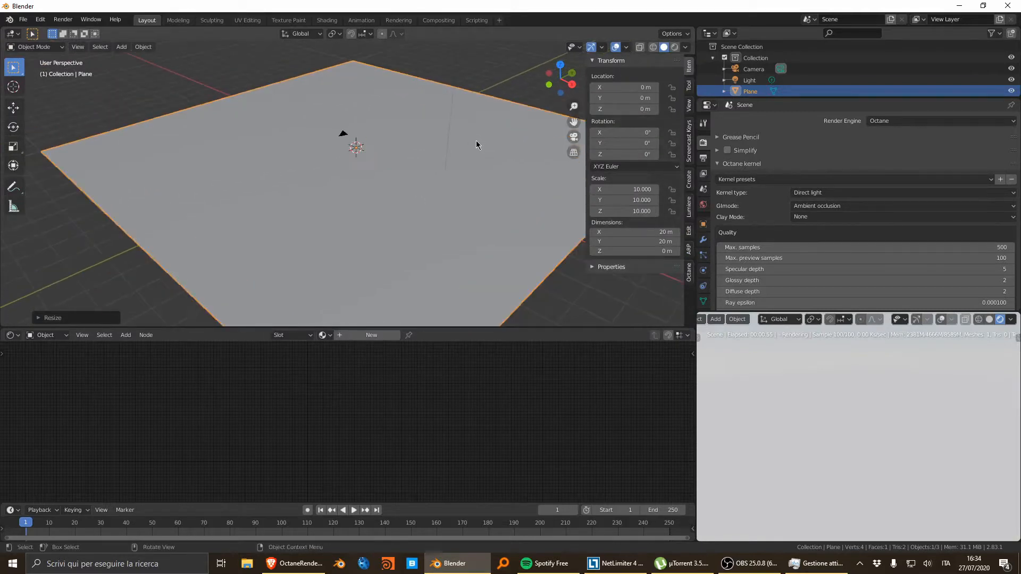
scroll(477, 140, down, 5)
key(n)
scroll(447, 150, up, 3)
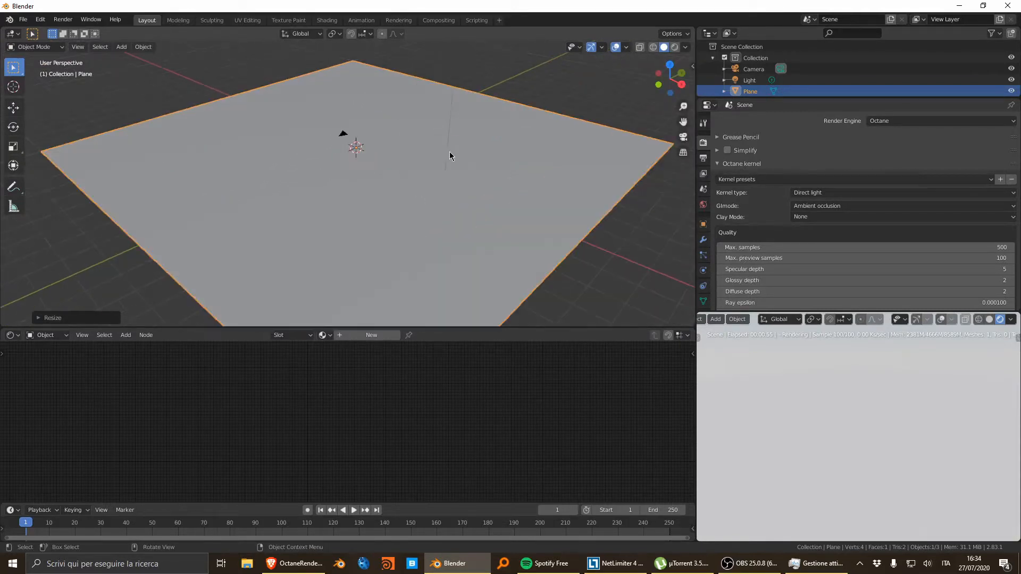
Switch the world's Octane environment to Texture Environment and set its texture color to black
click(703, 204)
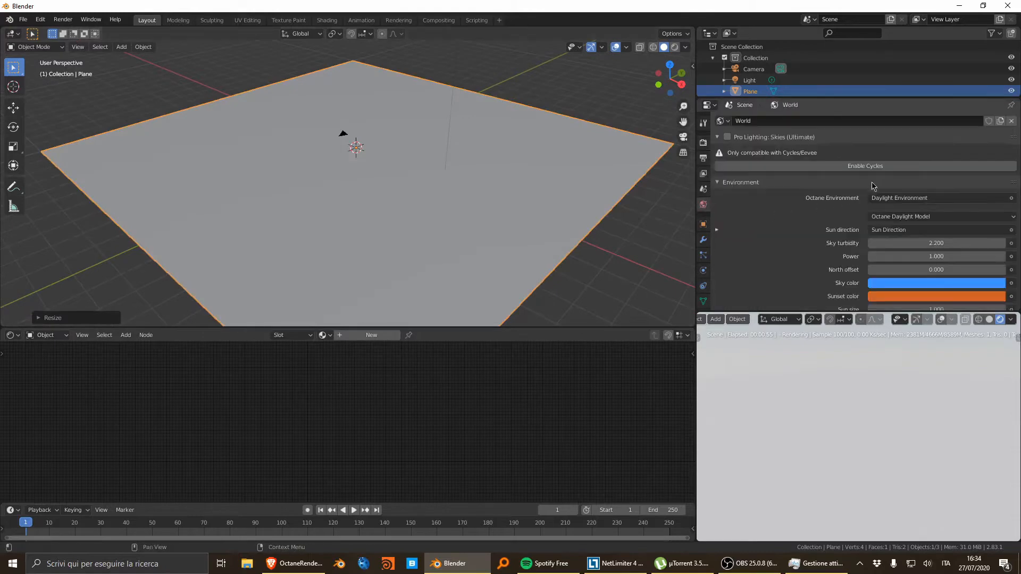
click(897, 199)
click(894, 246)
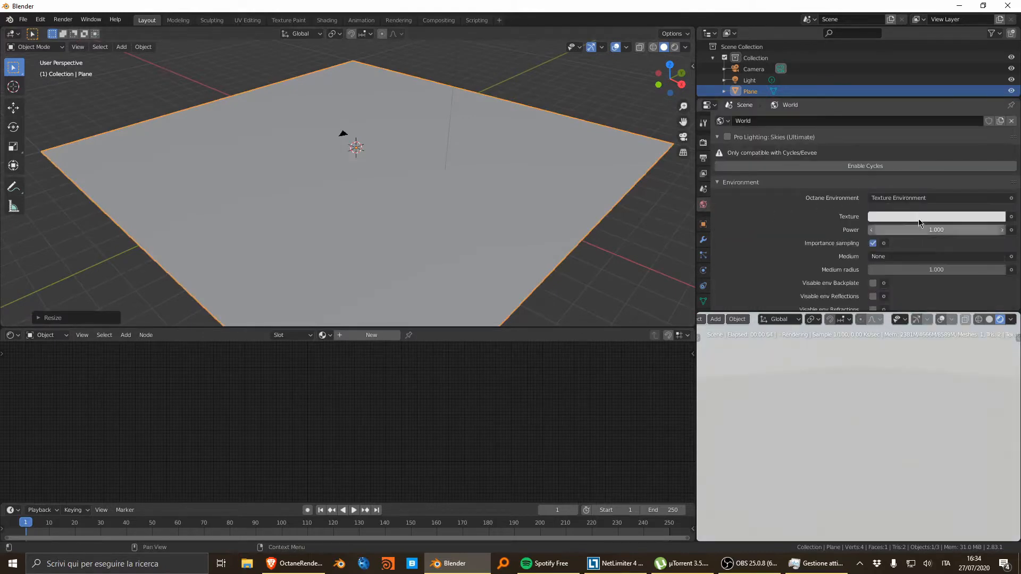
click(932, 218)
click(997, 132)
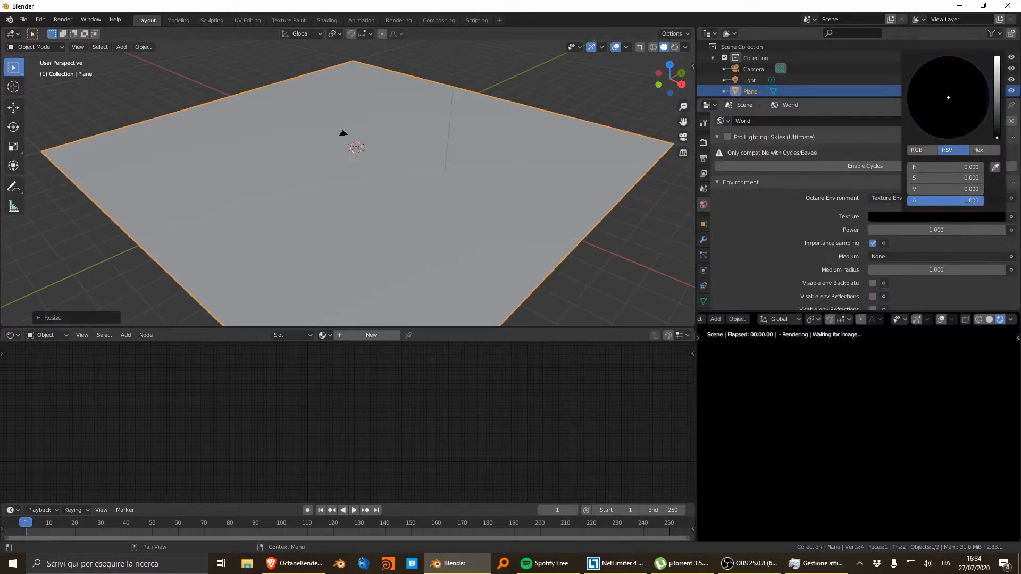
Add an area light at the world origin and raise it along Z above the plane
key(shift+a)
mouse_move(319, 292)
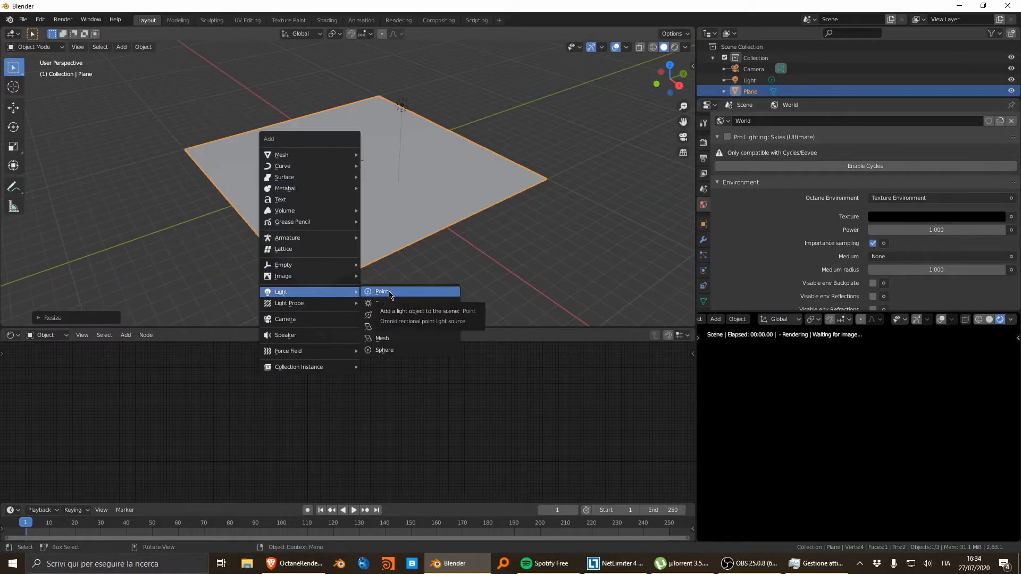
click(399, 332)
key(g)
key(z)
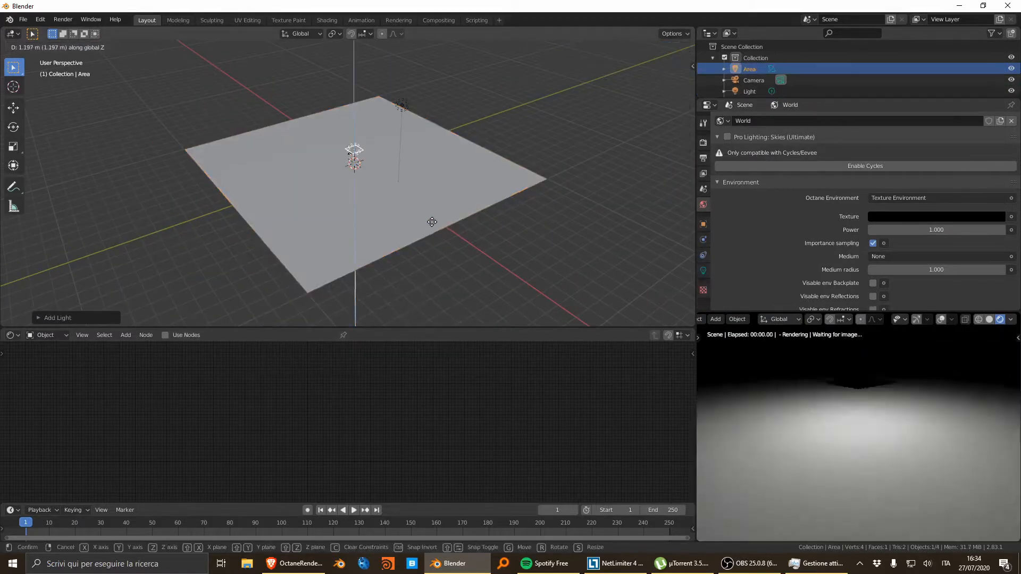
click(439, 166)
Enable nodes on the area light and set its Texture Emission power to 500
click(703, 271)
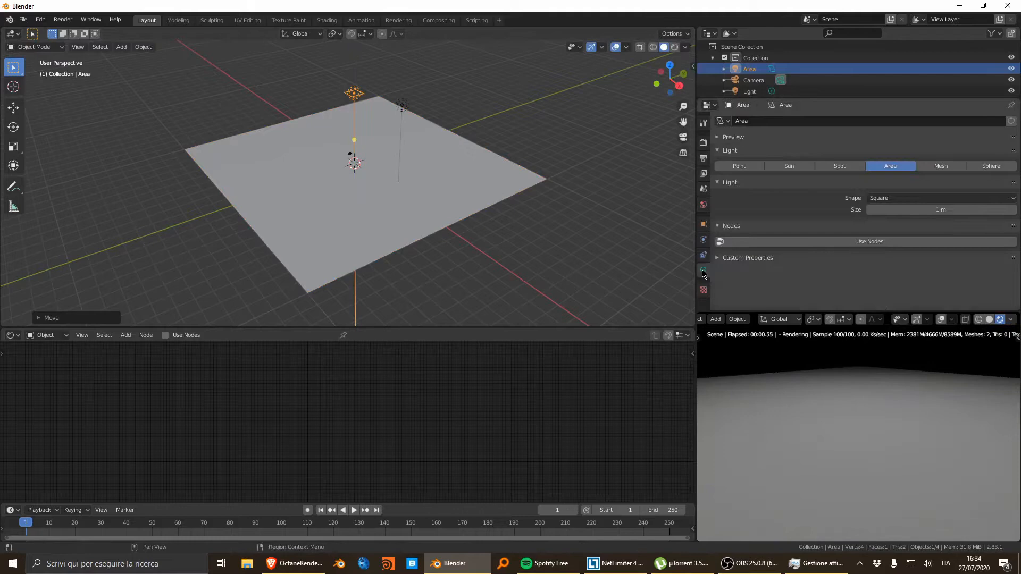
click(877, 258)
scroll(335, 405, up, 6)
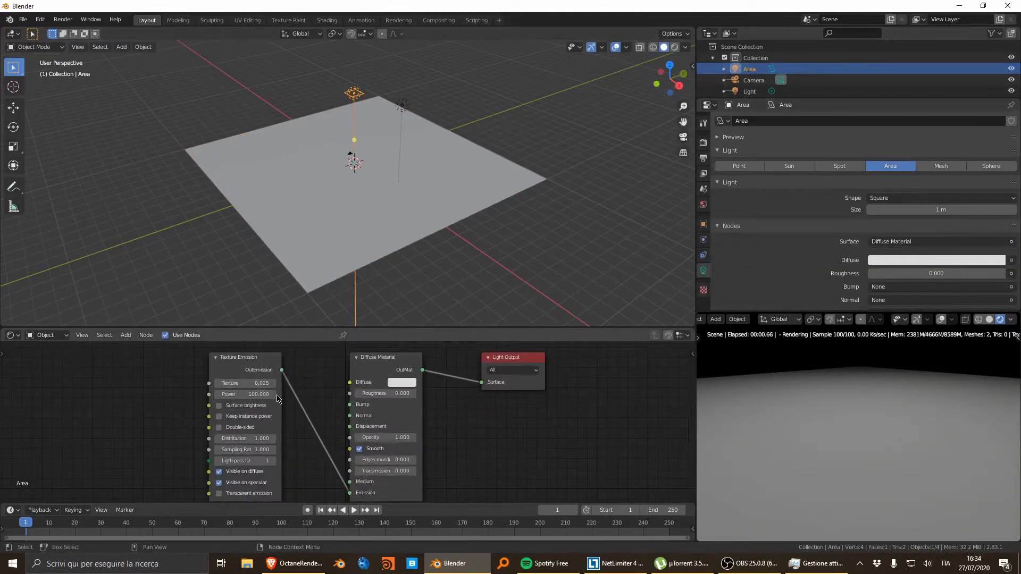
click(240, 393)
text(500)
key(Return)
Select the ground plane, switch to Quixel Bridge and list the local Megascans metal surfaces
click(263, 222)
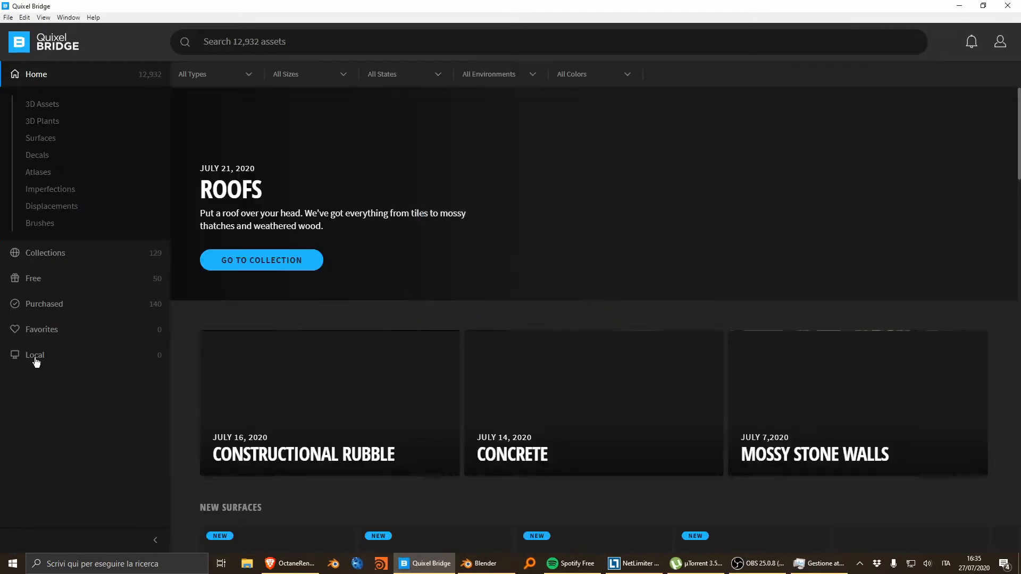
click(35, 357)
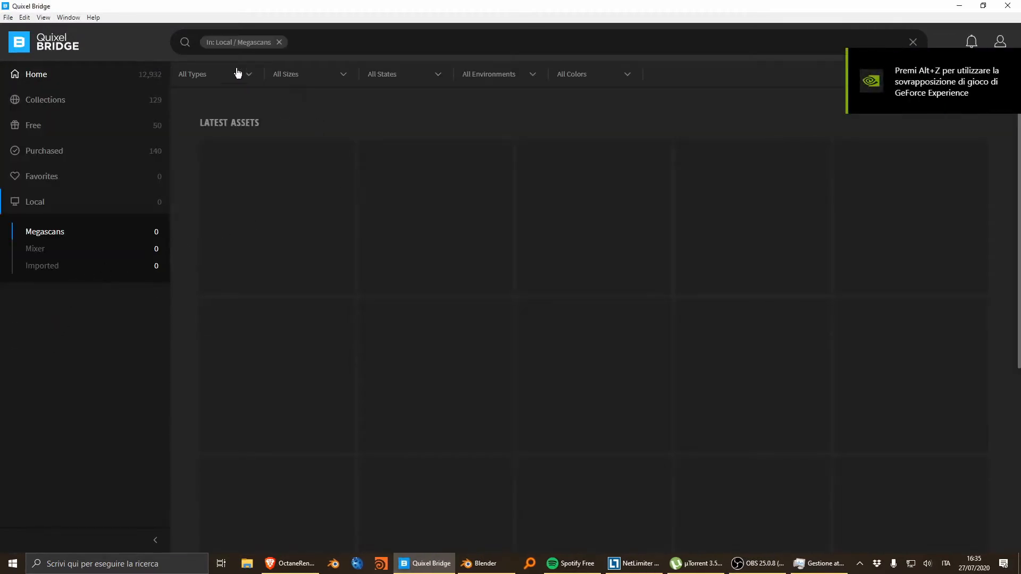
click(214, 79)
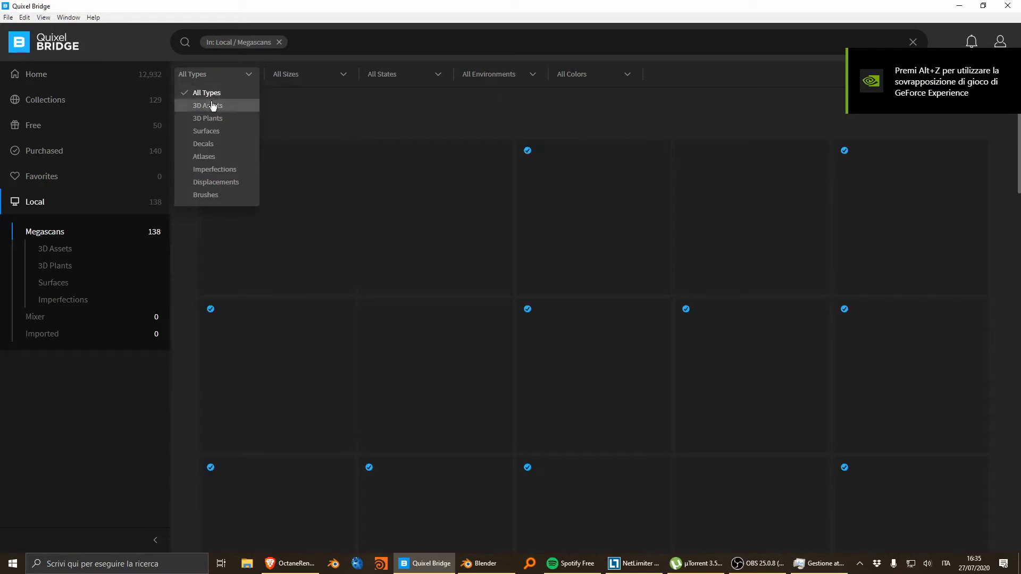
click(210, 137)
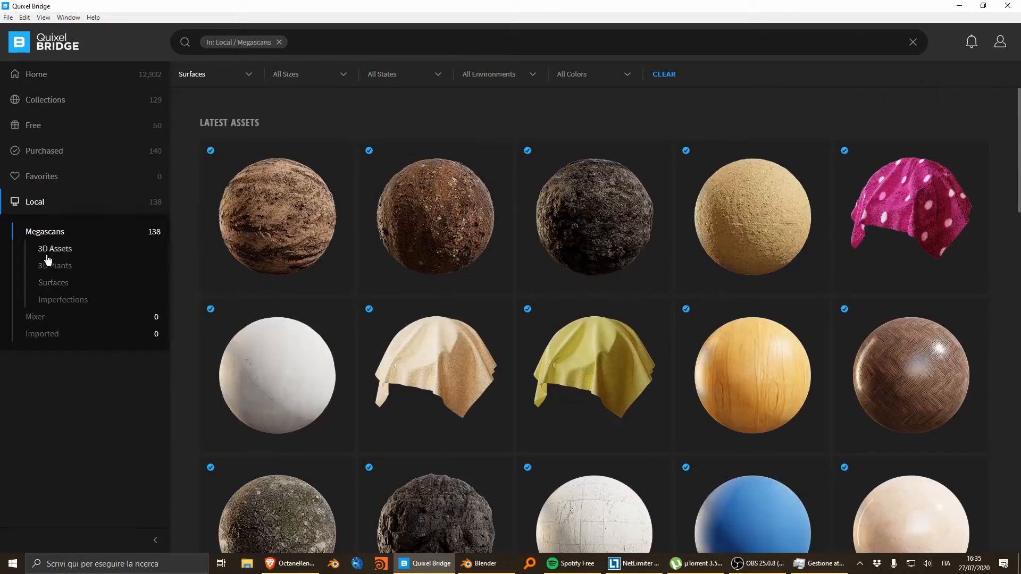
click(49, 287)
scroll(65, 432, down, 2)
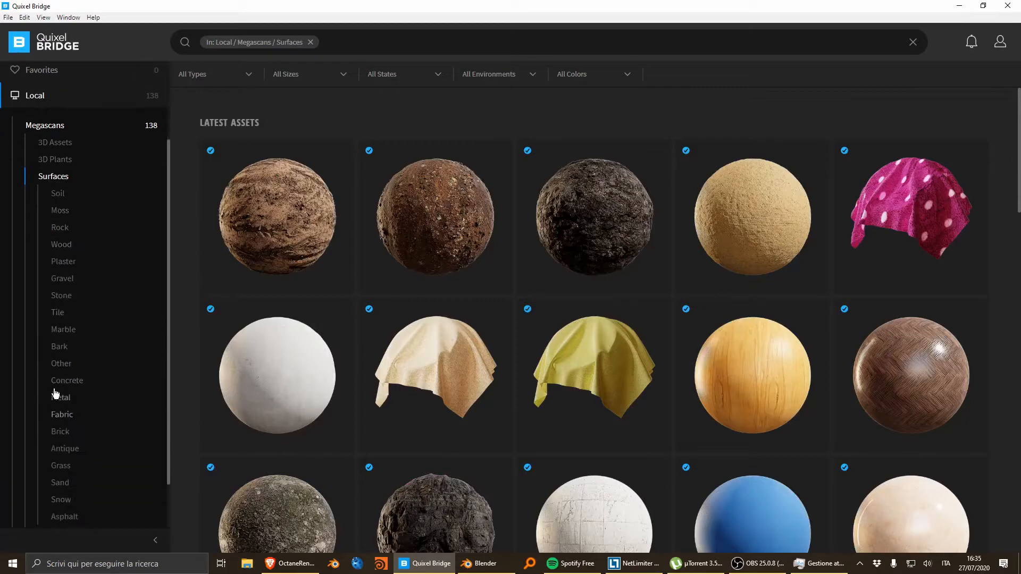
click(59, 398)
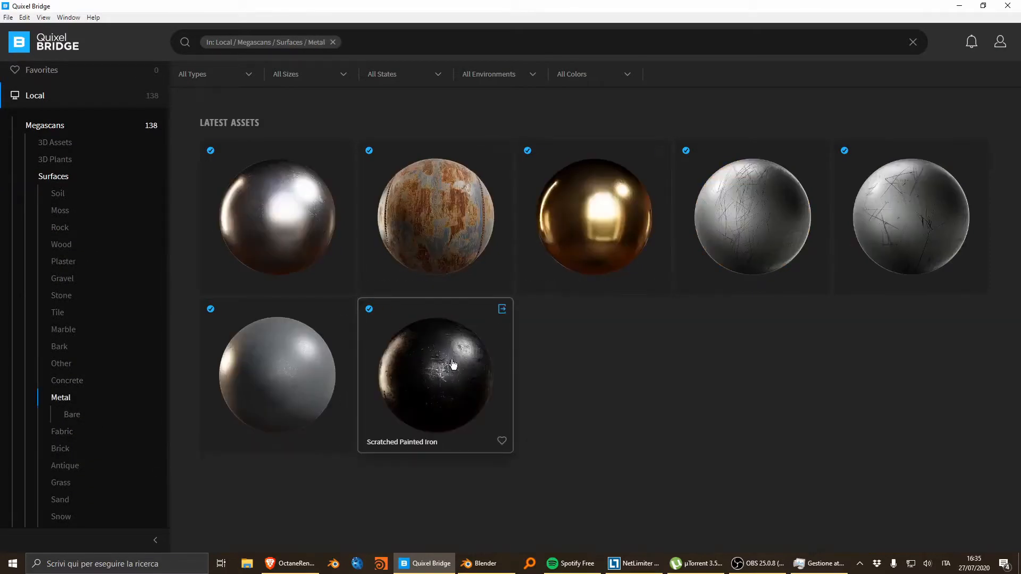
Open the file folder of the Scratched Painted Iron surface and switch back to Blender
click(432, 387)
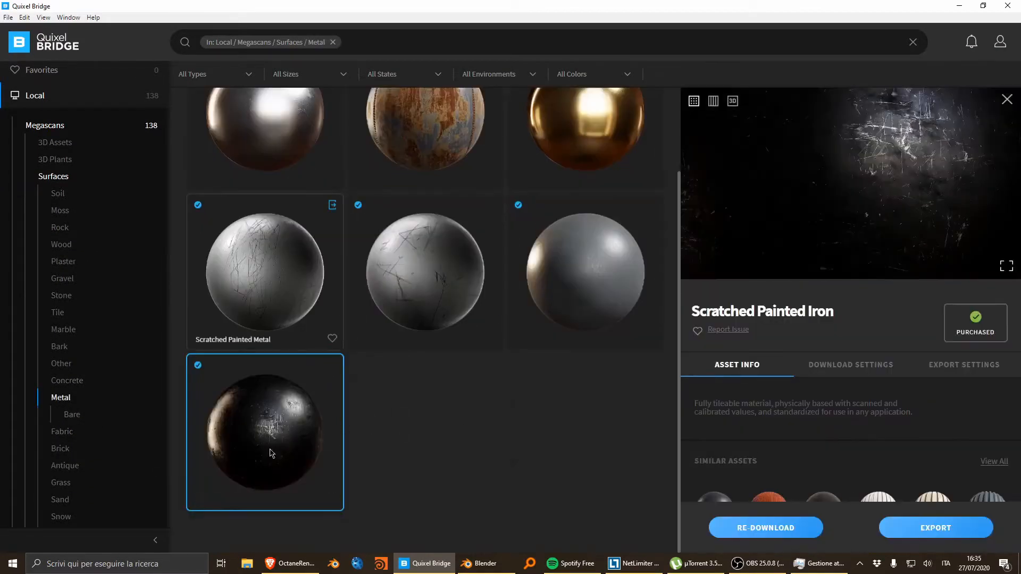
right_click(272, 453)
click(290, 456)
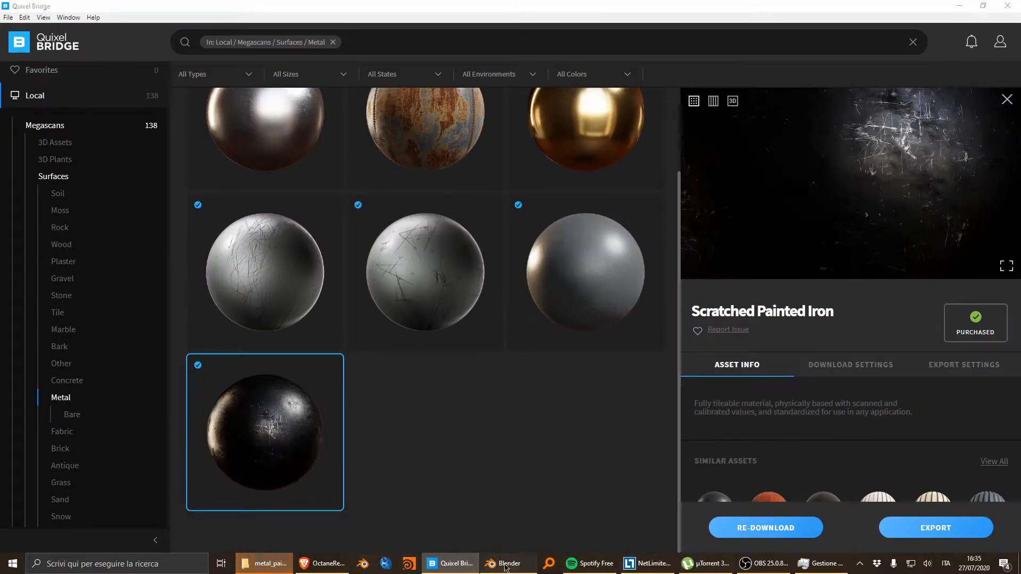
click(505, 564)
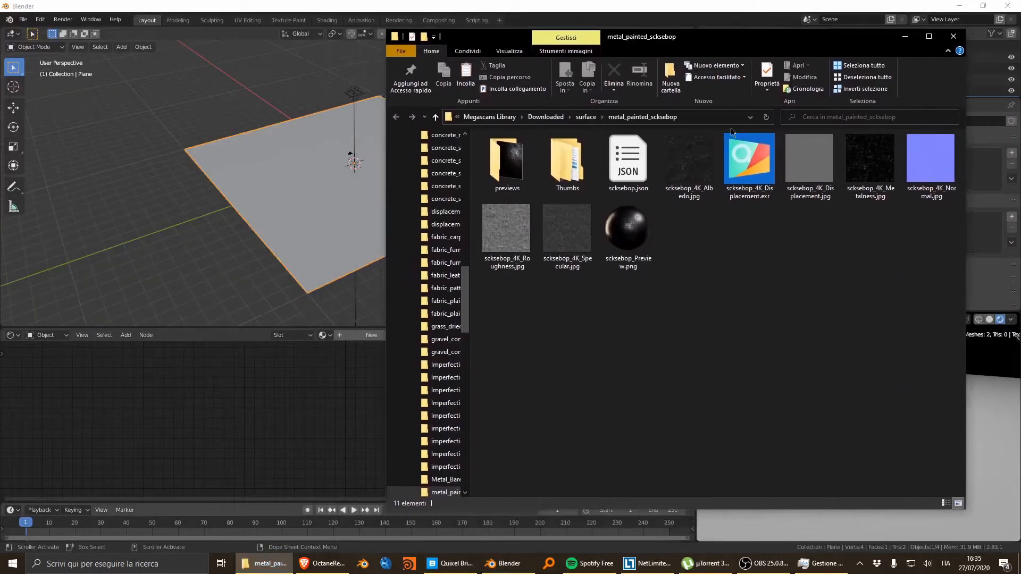
Create a new material on the plane and bring the scksebop 4K albedo, normal and roughness images into its node tree
drag(694, 168, 228, 380)
click(368, 335)
key(alt+Tab)
drag(806, 178, 799, 180)
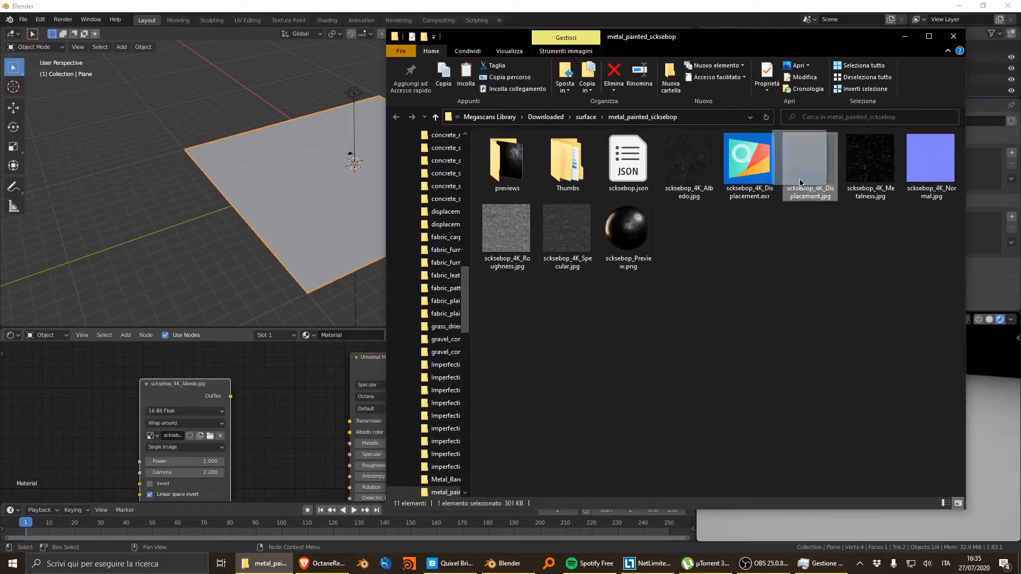
drag(870, 176, 142, 377)
drag(928, 176, 59, 382)
drag(505, 228, 261, 373)
Replace the Universal Material node with a Glossy Material connected to the Material Output's surface
click(207, 364)
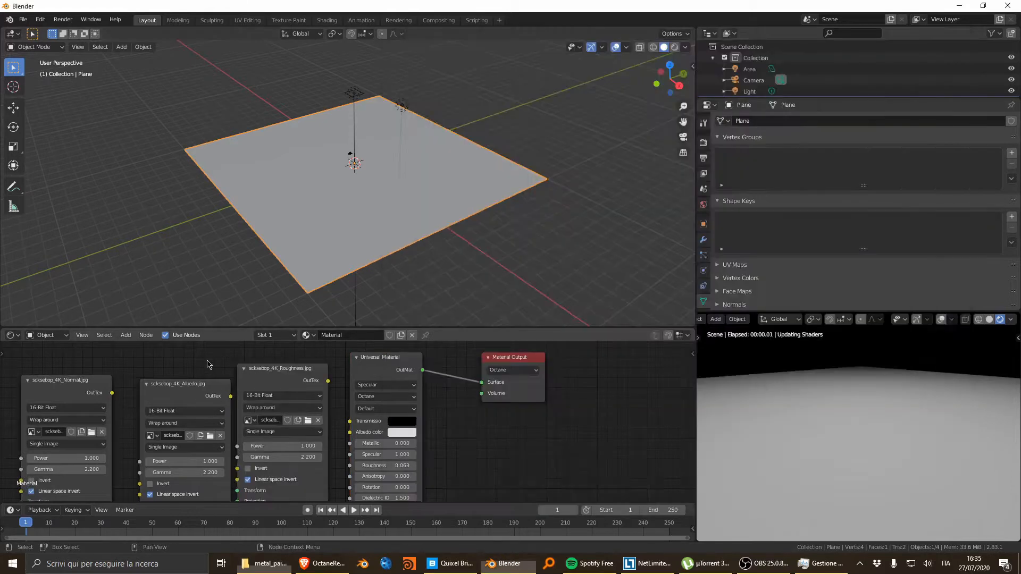
key(x)
key(shift+a)
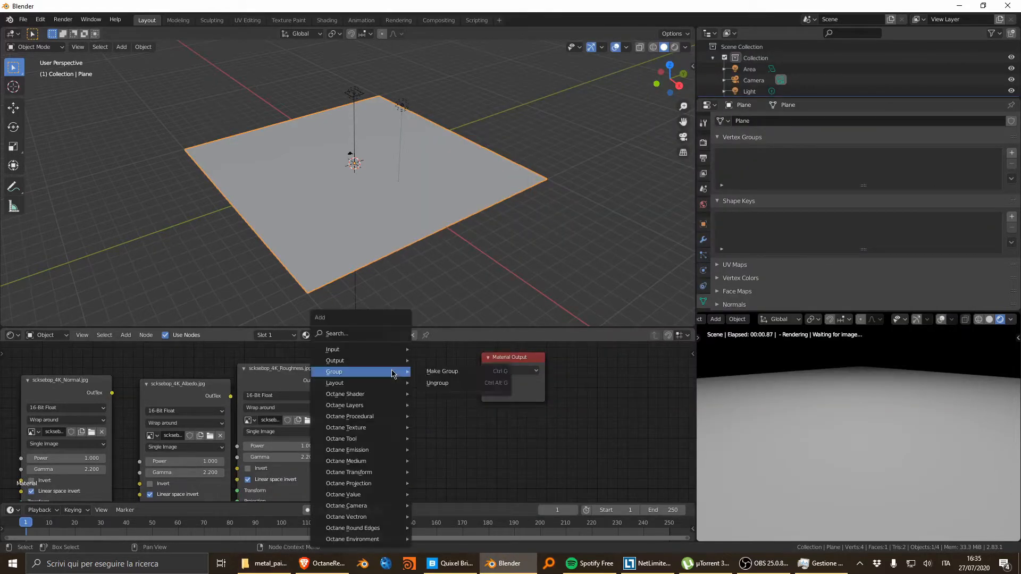
text(sglo)
key(Return)
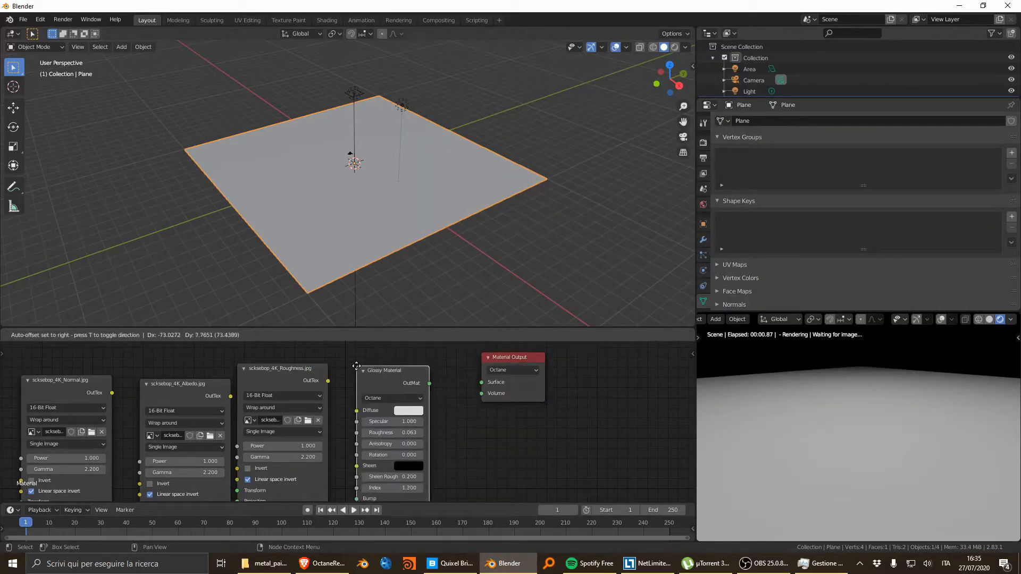
click(395, 360)
Connect the roughness, albedo and normal textures to the Glossy Material's Roughness, Diffuse and Normal inputs
drag(261, 379, 266, 435)
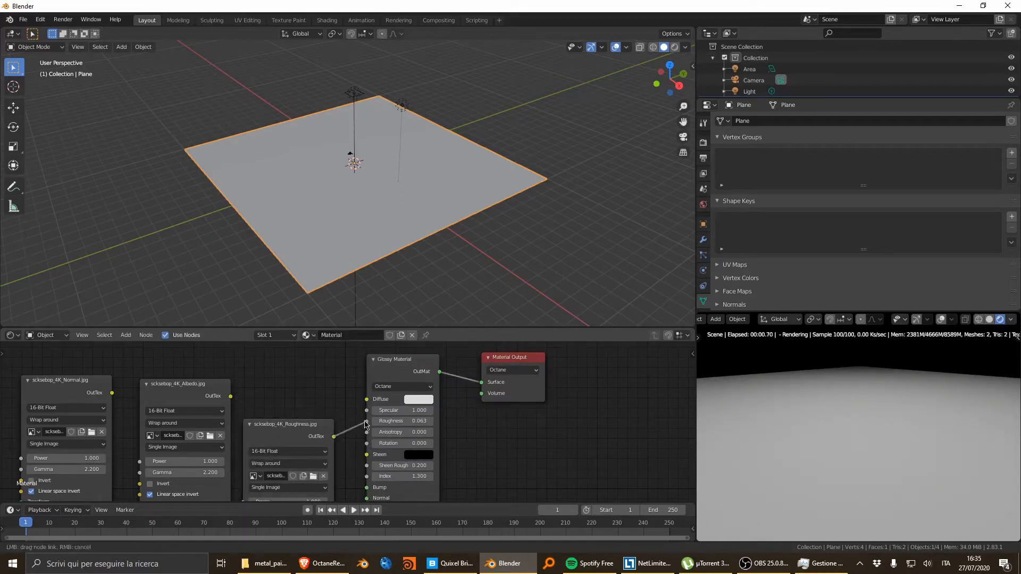
drag(365, 423, 367, 400)
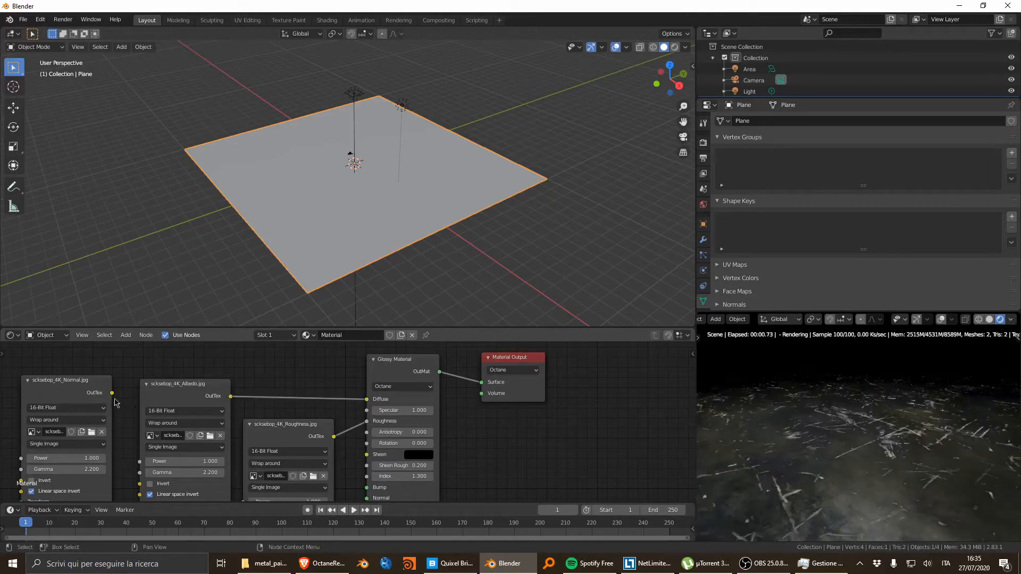
drag(367, 499, 367, 498)
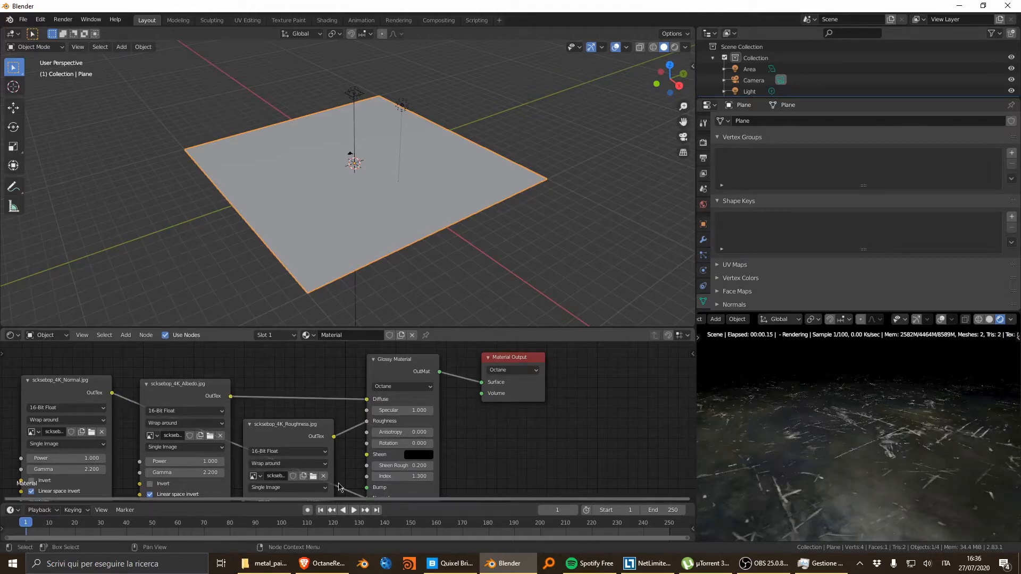
Arrange the albedo, roughness and normal texture nodes in a vertical column beside the Glossy Material
scroll(353, 431, down, 2)
middle_drag(298, 419, 311, 361)
scroll(311, 360, down, 1)
drag(232, 347, 239, 410)
middle_drag(266, 381, 263, 437)
drag(298, 428, 230, 425)
drag(134, 394, 216, 364)
middle_drag(276, 369, 288, 444)
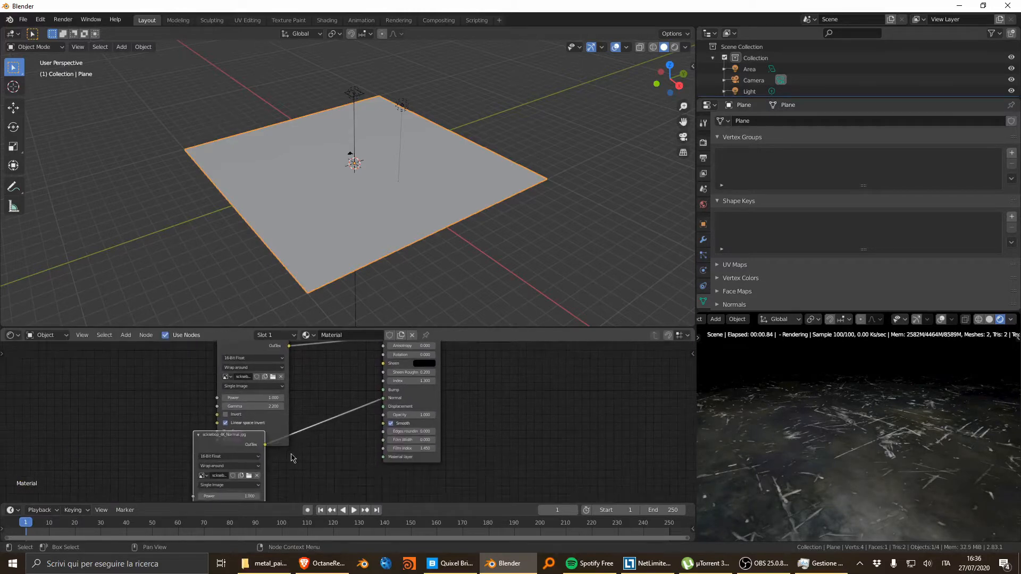
drag(235, 438, 258, 461)
middle_drag(337, 433, 321, 371)
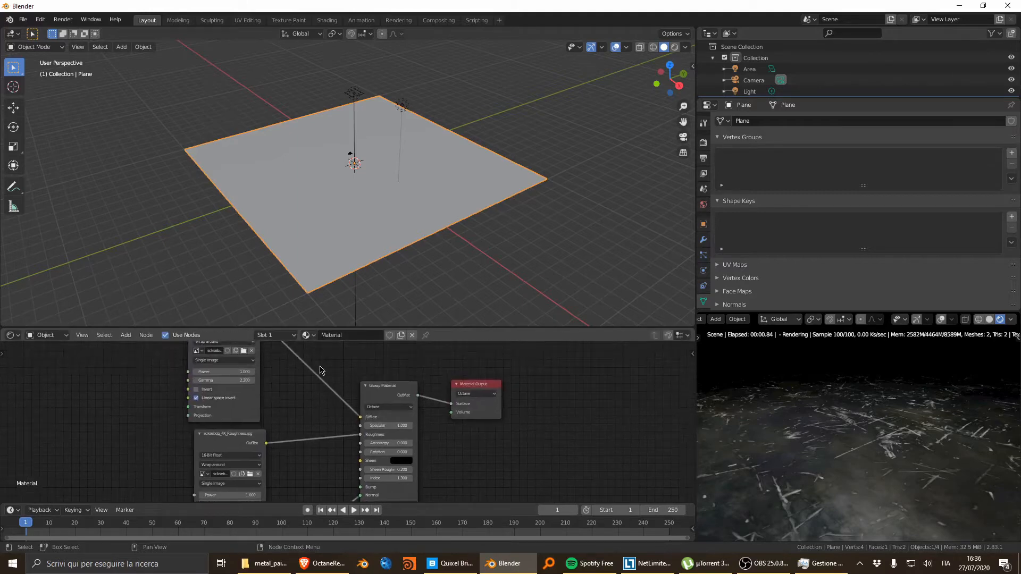
Add a Scale Transform node and connect it to the Transform inputs of the albedo, roughness and normal textures
key(F3)
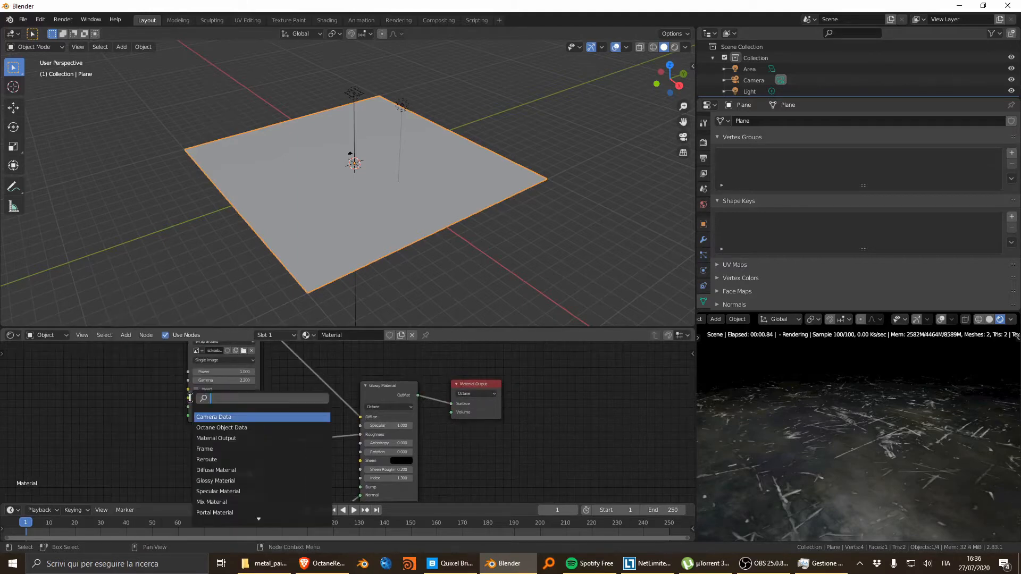
text(scale)
key(Return)
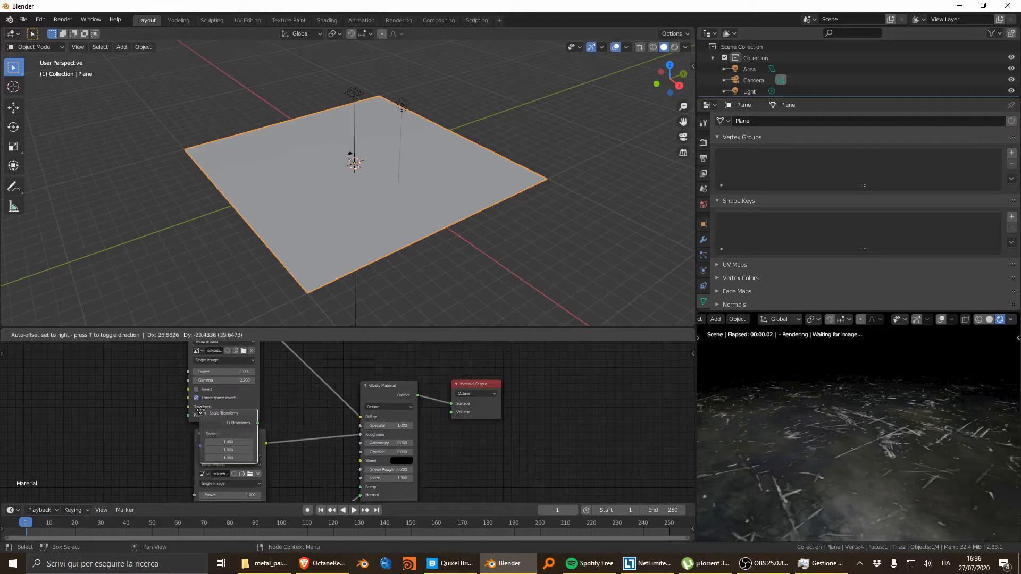
click(70, 392)
alt+right_drag(122, 419, 202, 493)
middle_drag(107, 430, 155, 385)
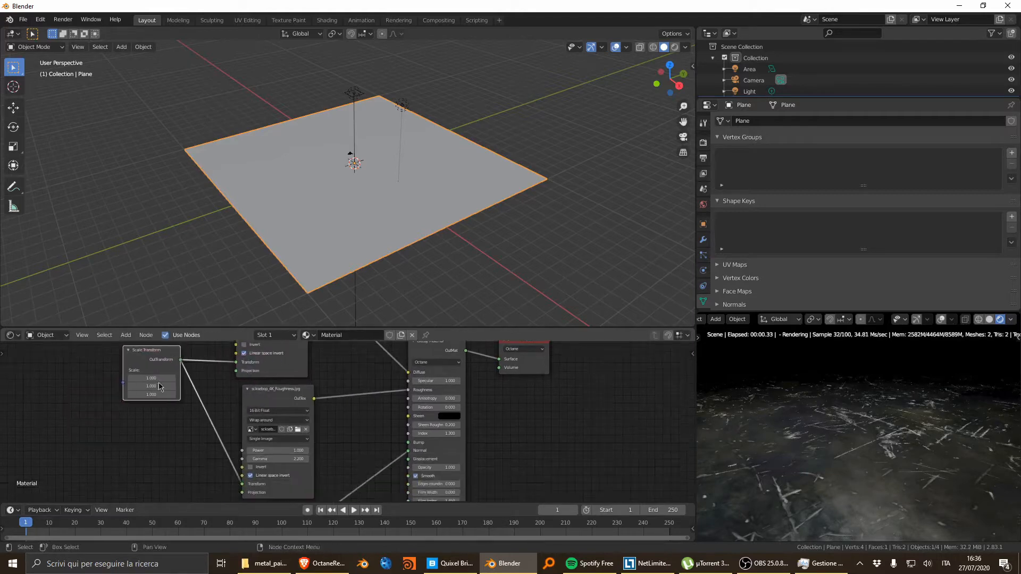
alt+right_drag(152, 386, 247, 520)
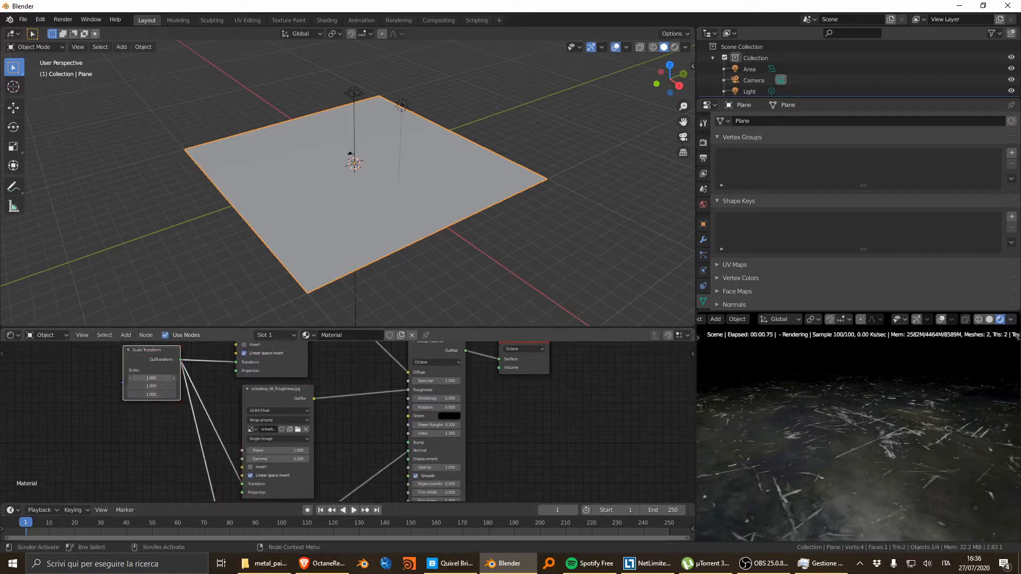
Set the Scale Transform to 0.05 on all three axes and inspect the plane in the rendered view
text(0.05)
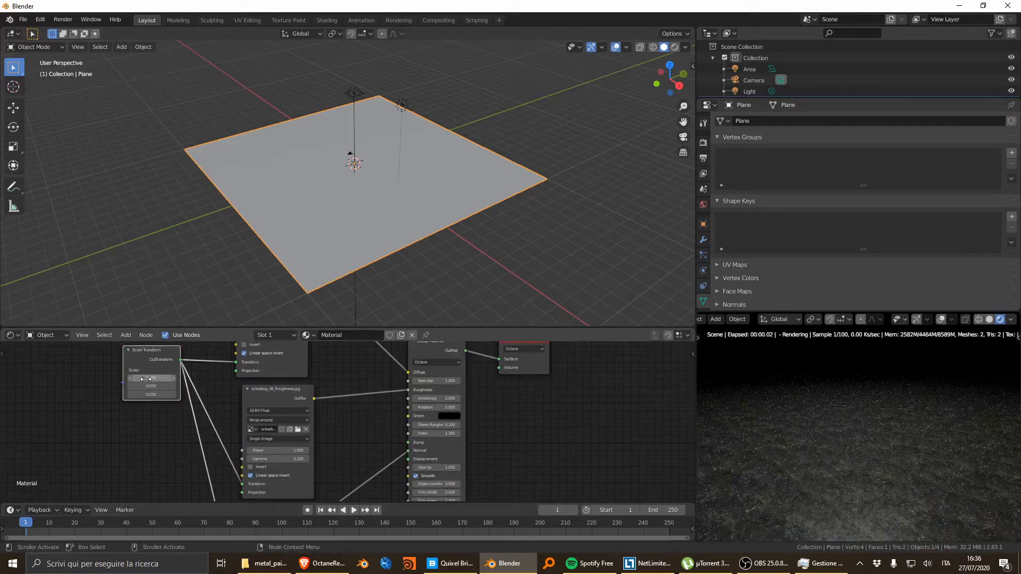
key(Return)
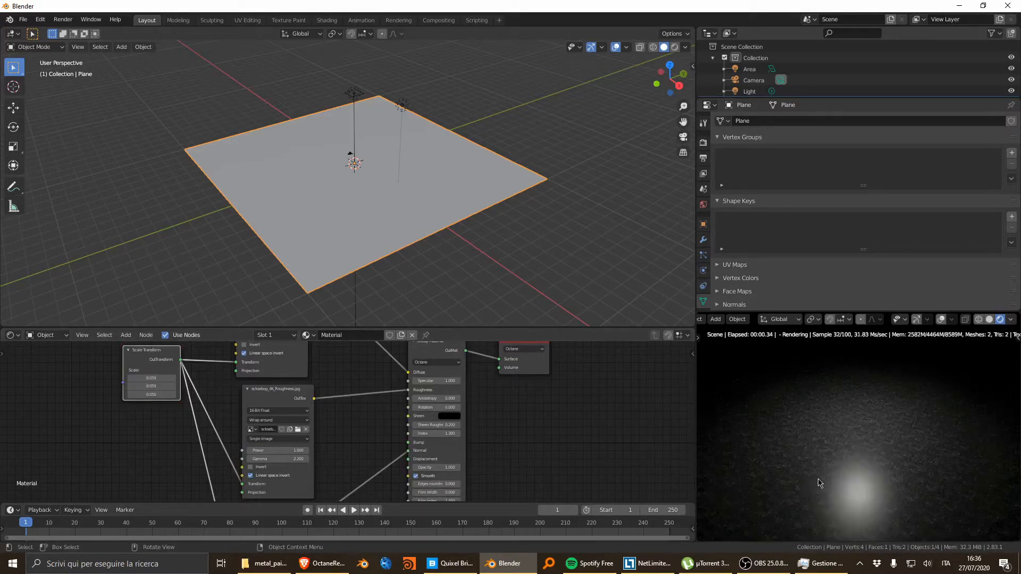
middle_drag(889, 456, 921, 411)
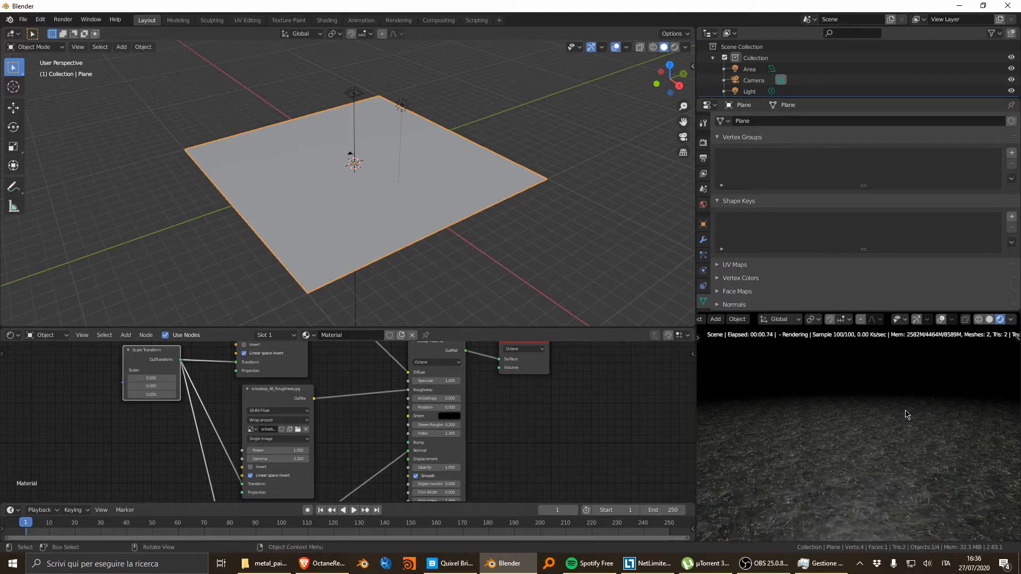
Try a gamma of 8.000 and a power of 0.000 on the roughness texture
click(212, 428)
middle_drag(407, 409, 408, 417)
scroll(408, 417, up, 4)
drag(255, 484, 319, 484)
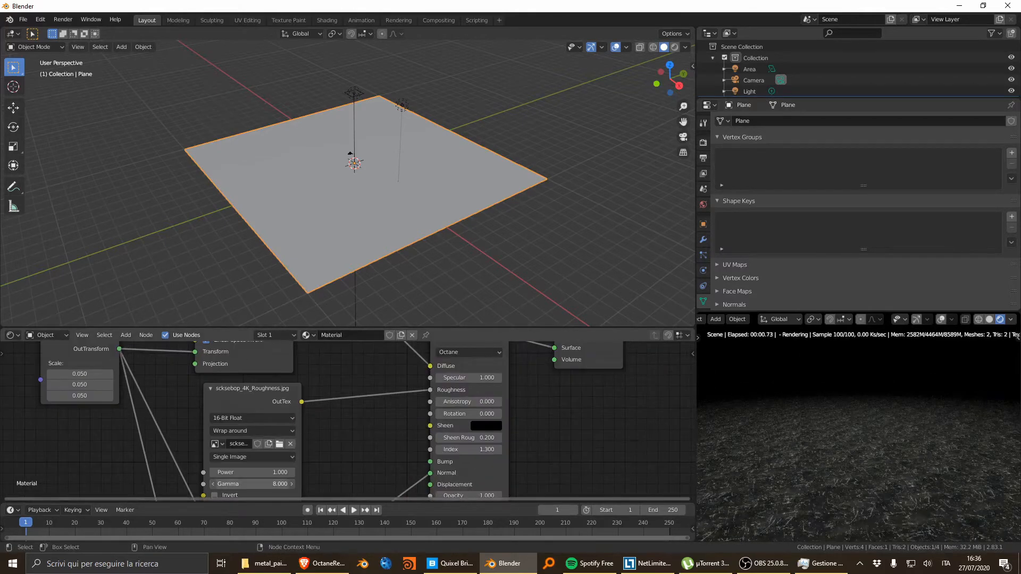
right_click(251, 483)
drag(251, 472, 191, 472)
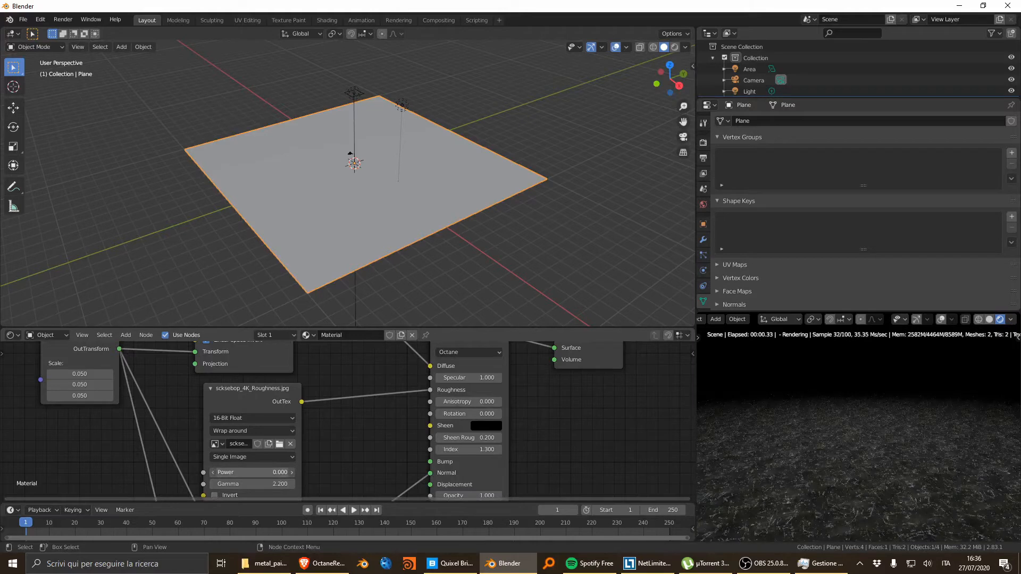
right_click(252, 470)
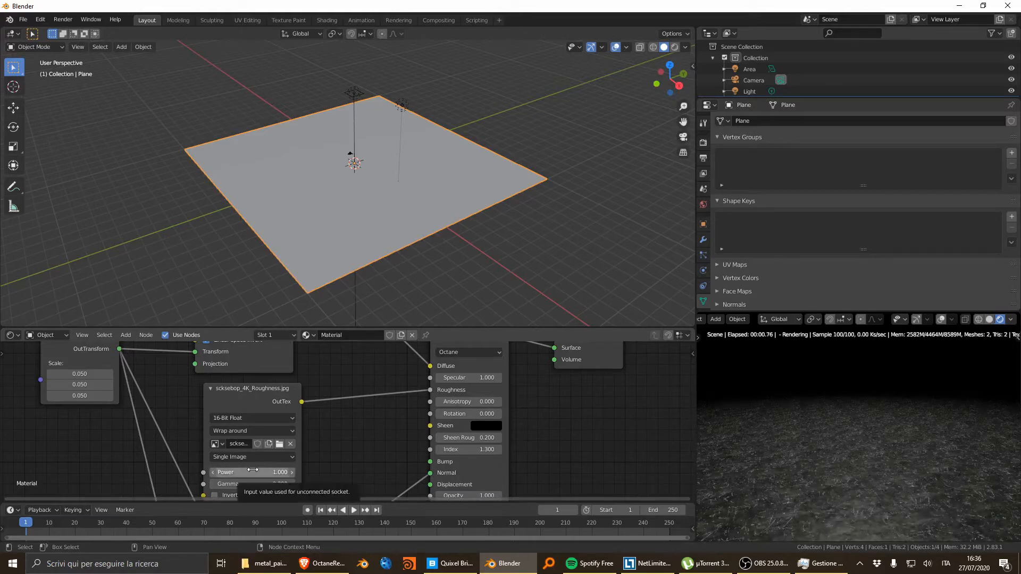
Import the FBX model Blue_Vans_Shoe_SF.fbx from the source folder of vans shoe in Clint's Asset
click(22, 21)
mouse_move(55, 169)
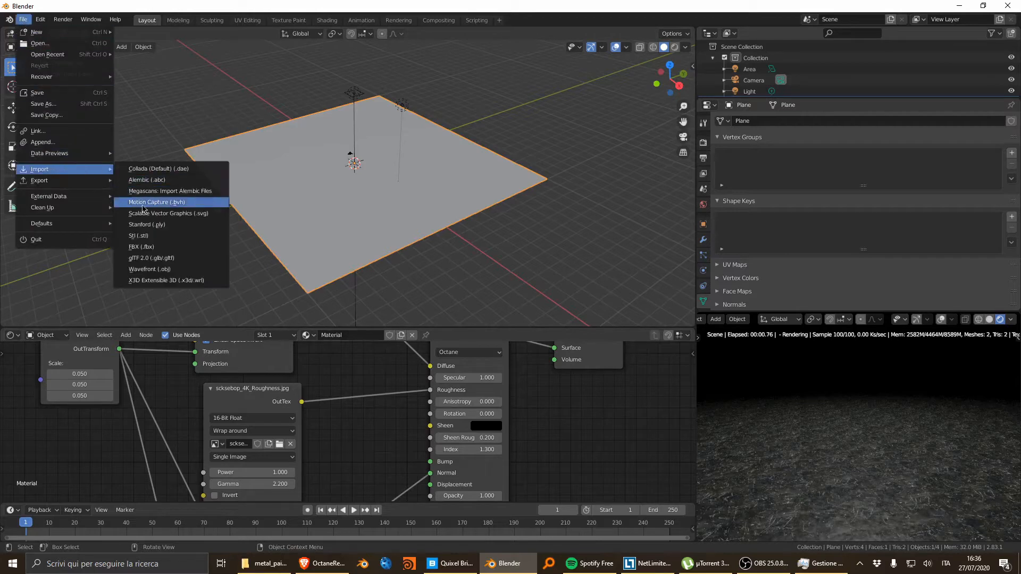
click(159, 248)
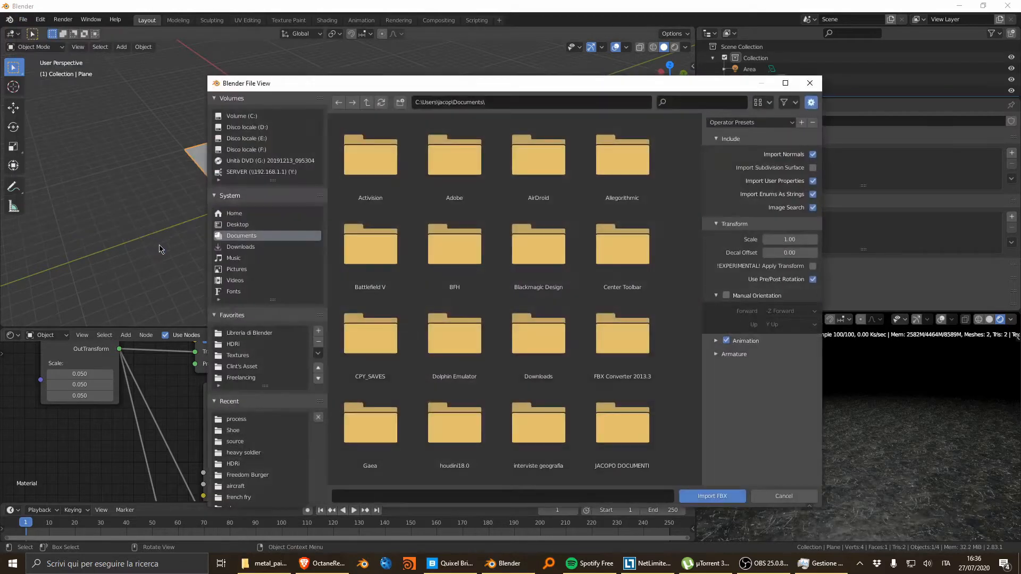
click(233, 431)
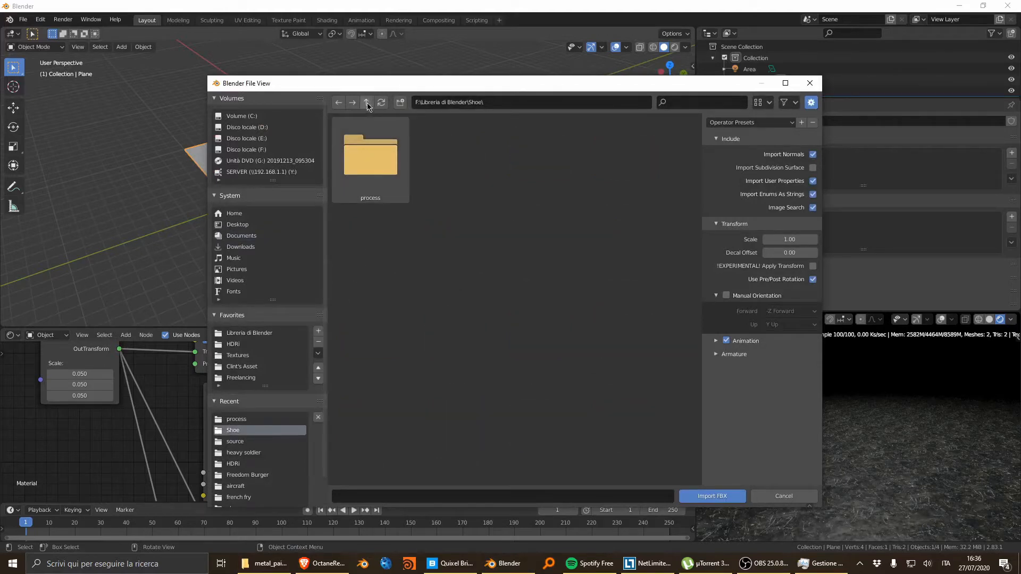
scroll(259, 472, down, 2)
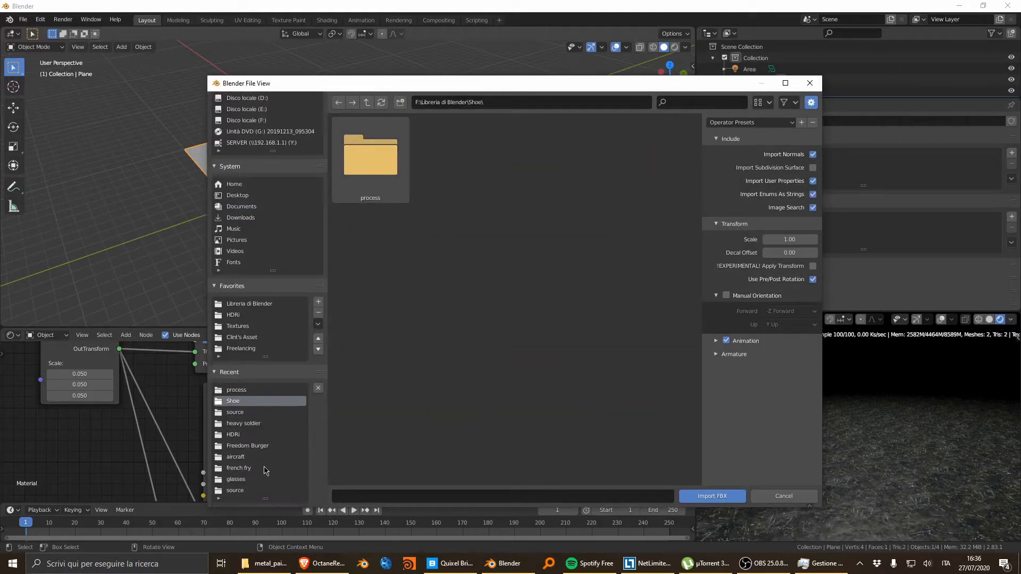
click(242, 337)
middle_drag(460, 418, 485, 150)
double_click(387, 351)
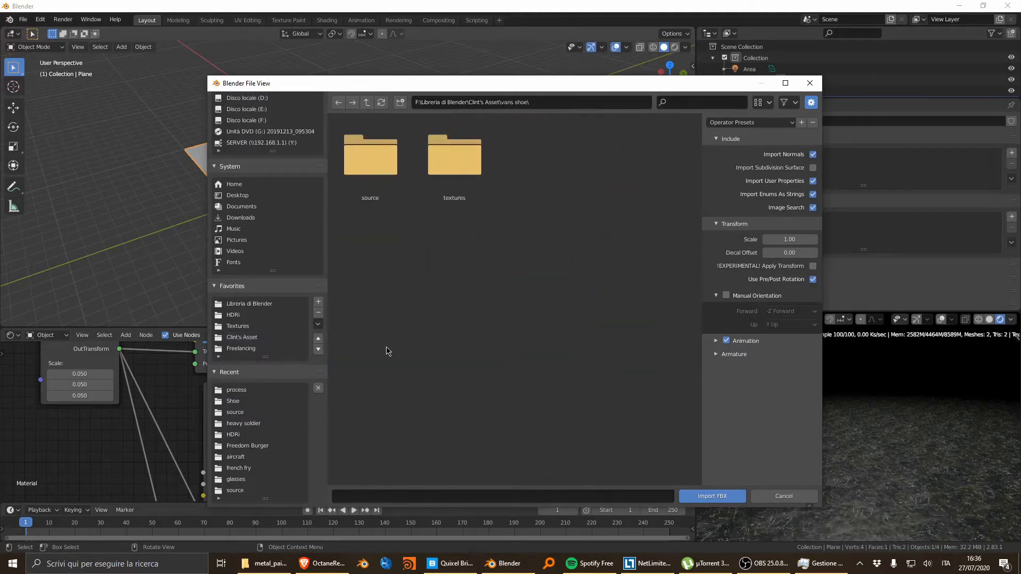
double_click(387, 182)
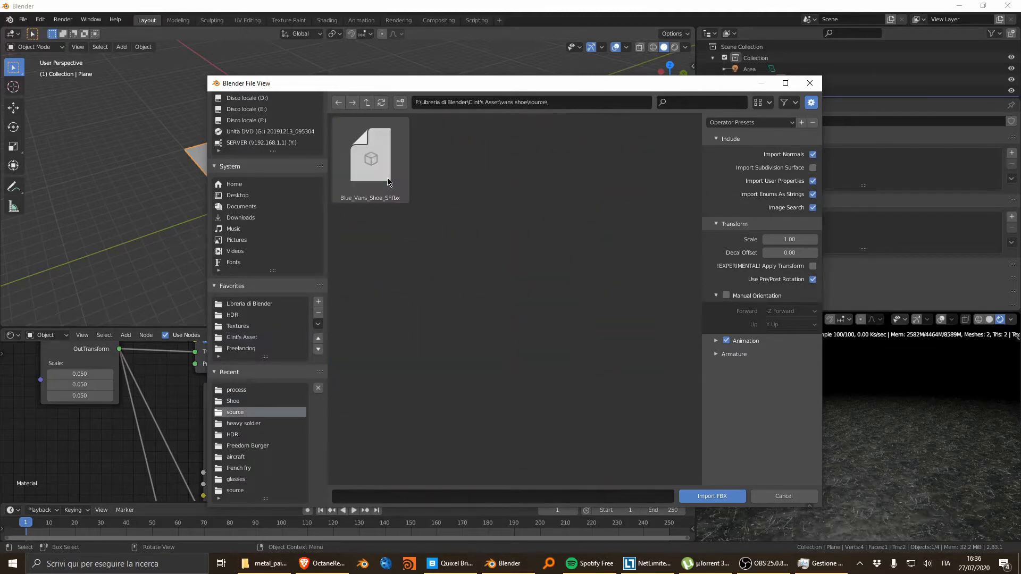
double_click(354, 180)
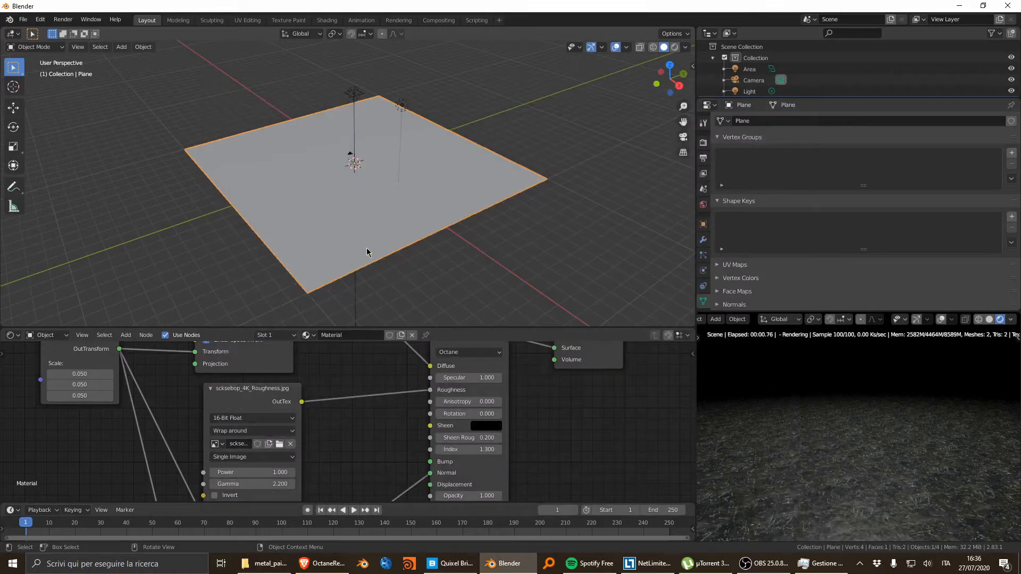
Delete the imported Blue_Vans_Shoe_SF_root empty, keeping the shoe mesh
scroll(329, 120, up, 2)
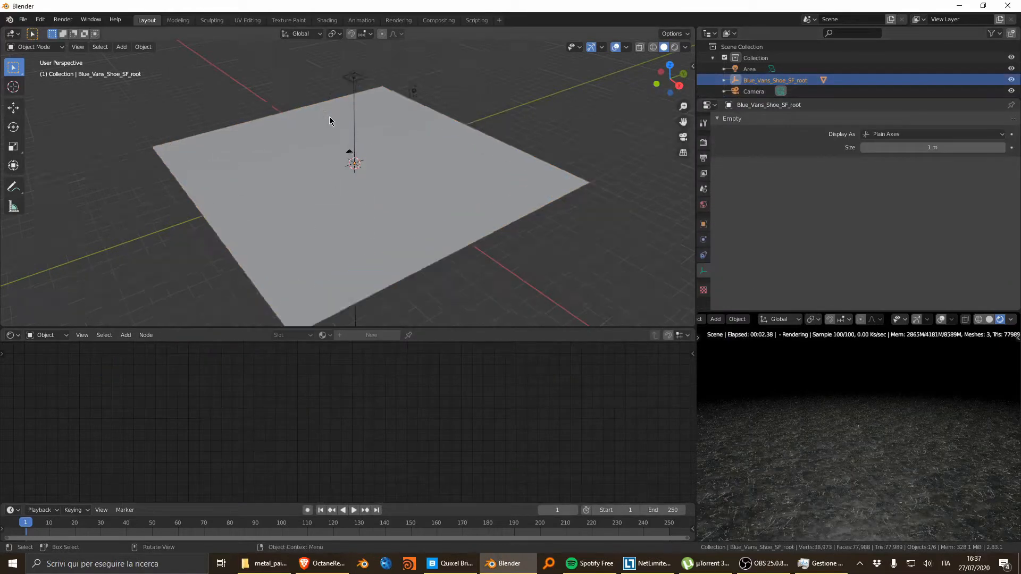
scroll(329, 117, up, 5)
key(Delete)
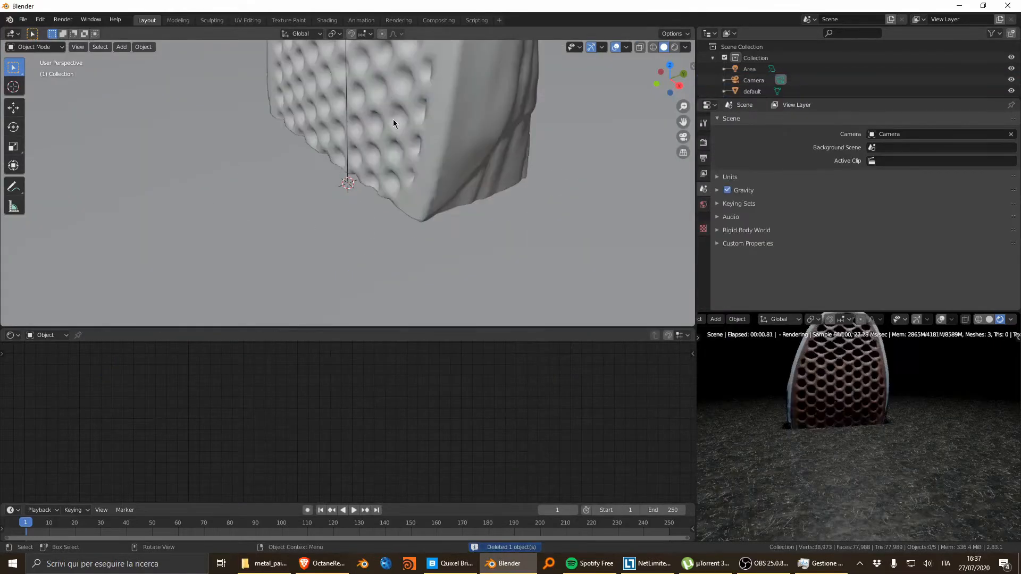
Rotate the shoe mesh 90° about the global X axis so it stands on its sole
click(393, 123)
scroll(456, 173, down, 5)
text(rx90)
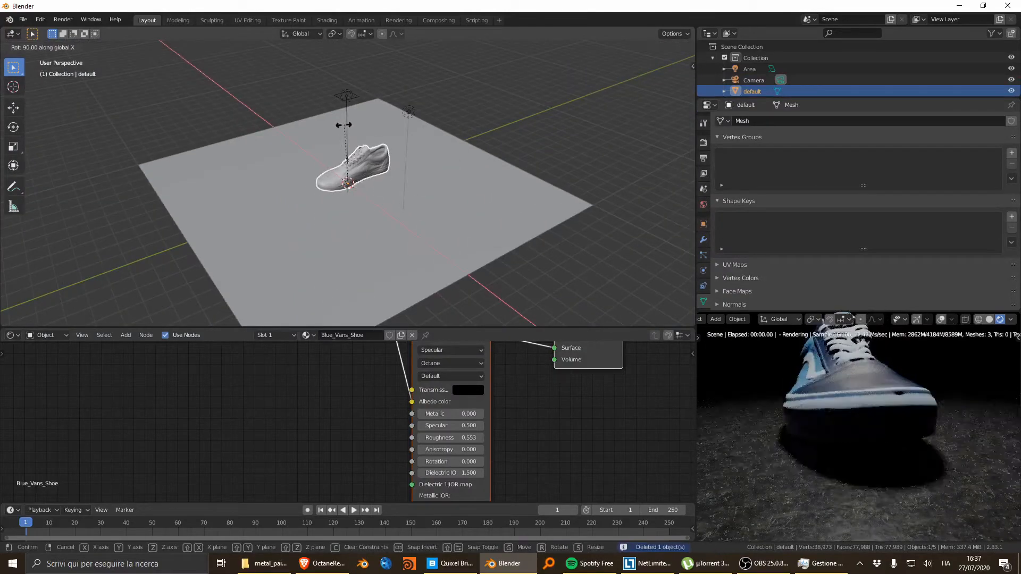
key(Return)
Rotate the shoe about -117° around the global Z axis to turn its side towards the camera
scroll(375, 212, down, 1)
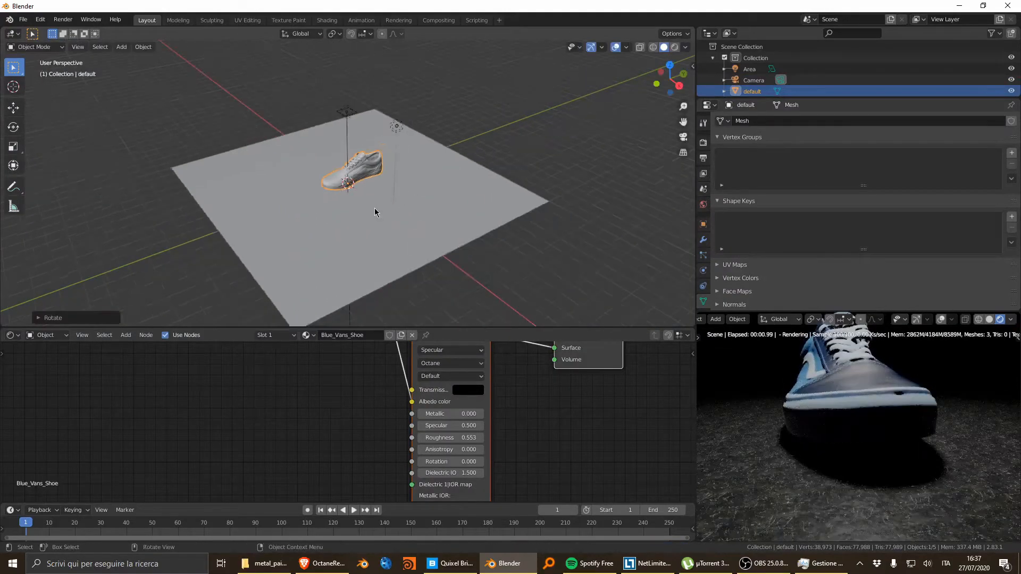
scroll(374, 211, down, 4)
middle_drag(391, 209, 423, 222)
scroll(472, 211, up, 4)
key(r)
key(z)
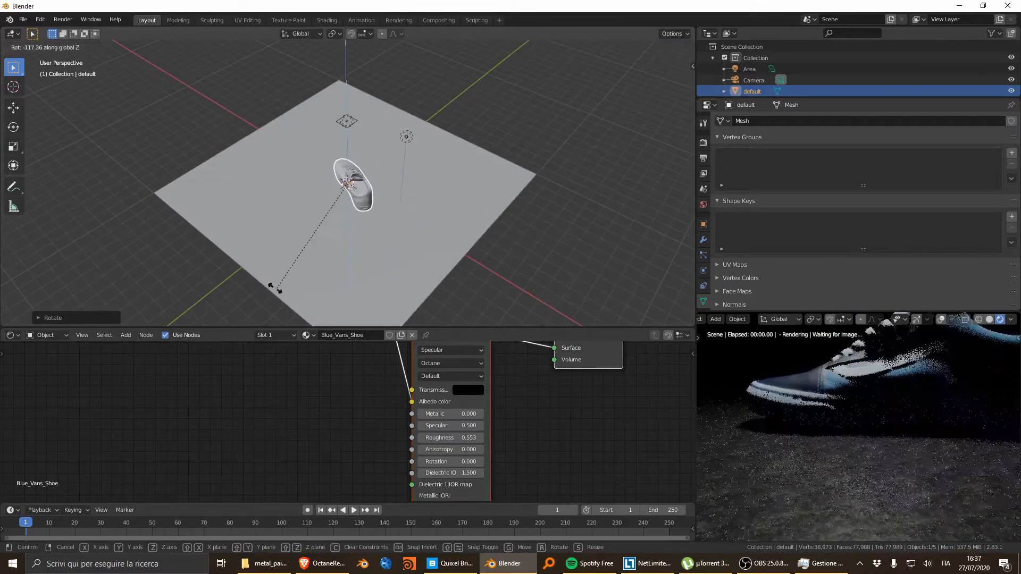
click(288, 282)
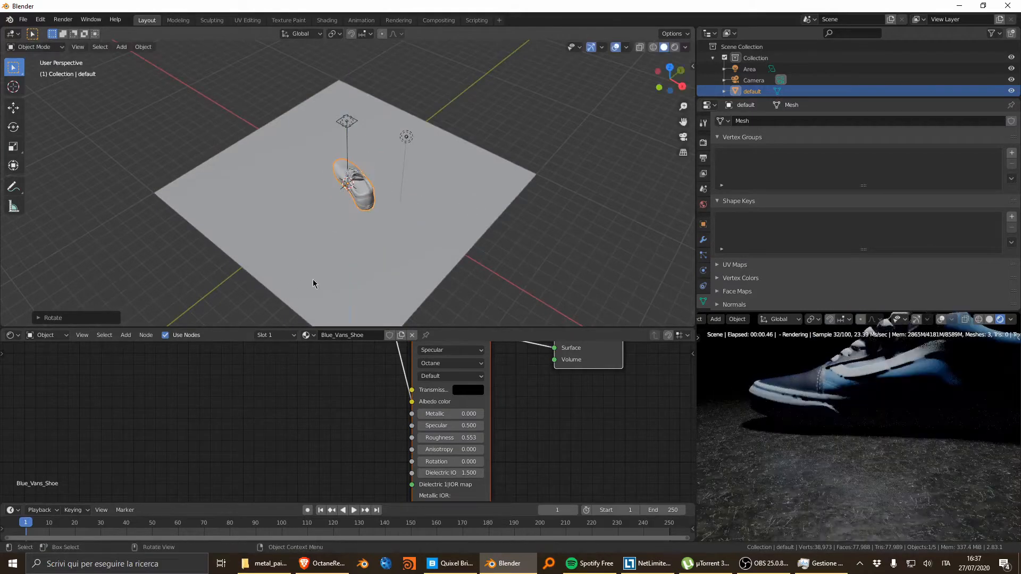
Refine the shoe's heading around the global Z axis to a Z rotation of about -72.7°
scroll(313, 284, down, 3)
scroll(374, 231, up, 4)
middle_drag(392, 246, 509, 189)
scroll(392, 210, up, 2)
key(r)
key(z)
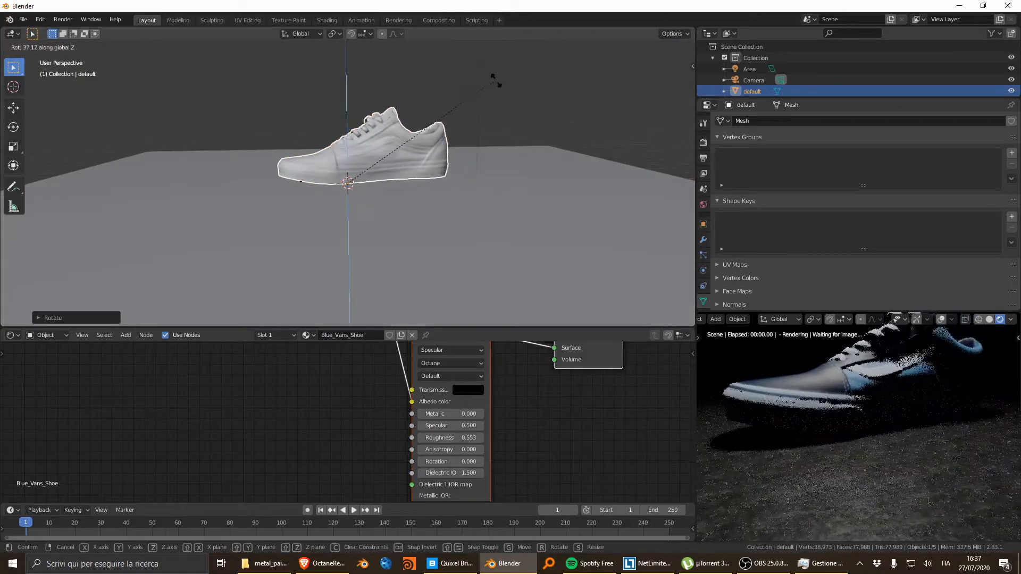
click(478, 74)
Scale the shoe uniformly by 0.5 and show its transform values
middle_drag(479, 74, 471, 133)
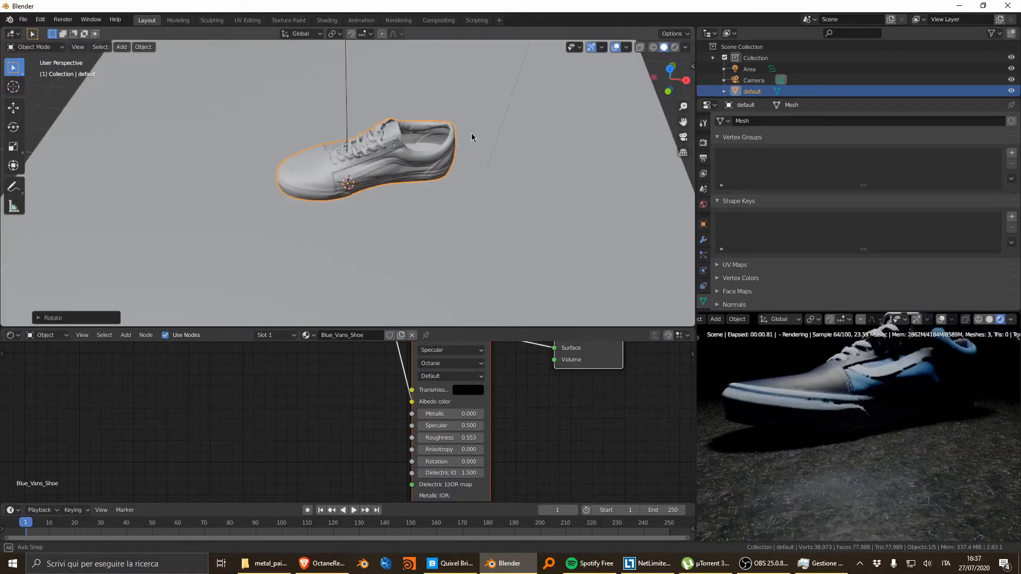
scroll(522, 213, down, 4)
scroll(469, 216, up, 2)
key(n)
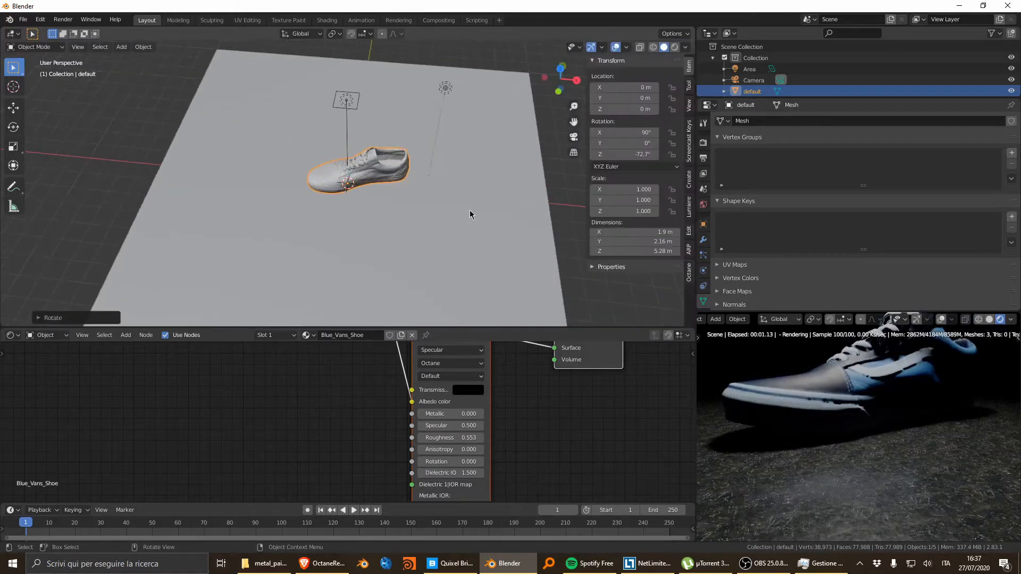
text(s0.5)
key(Return)
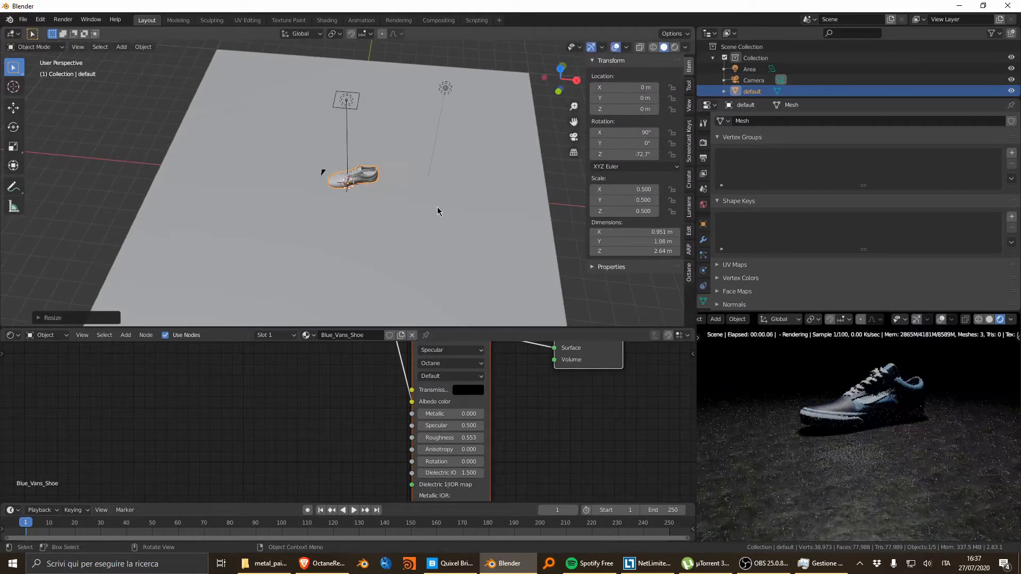
Align the camera to a low side view of the shoe and set the render resolution to 1500 × 1500 px
mouse_move(438, 210)
middle_down()
mouse_move(449, 169)
mouse_move(395, 126)
mouse_move(401, 155)
middle_up()
key(ctrl+alt+KP_0)
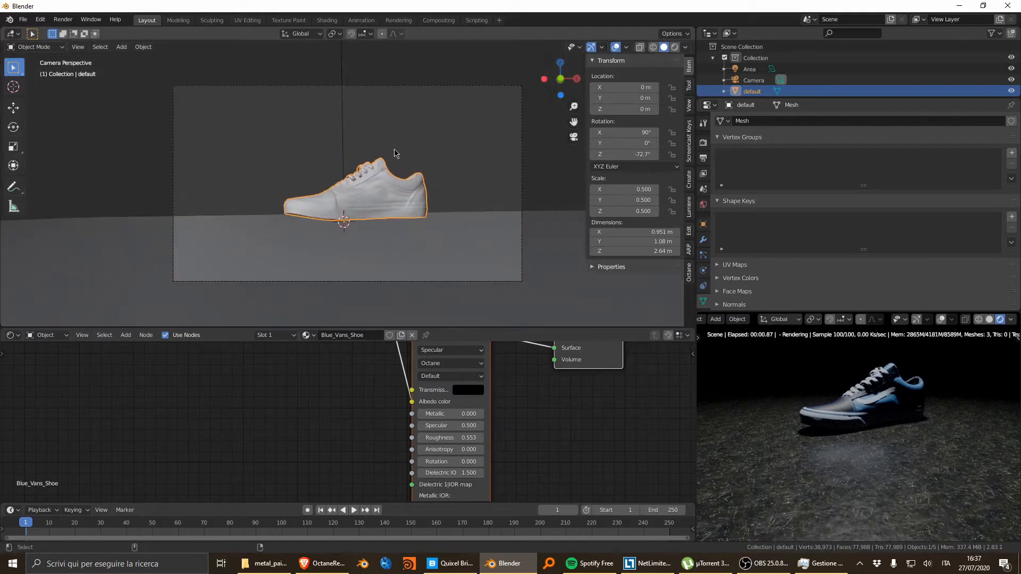
click(703, 158)
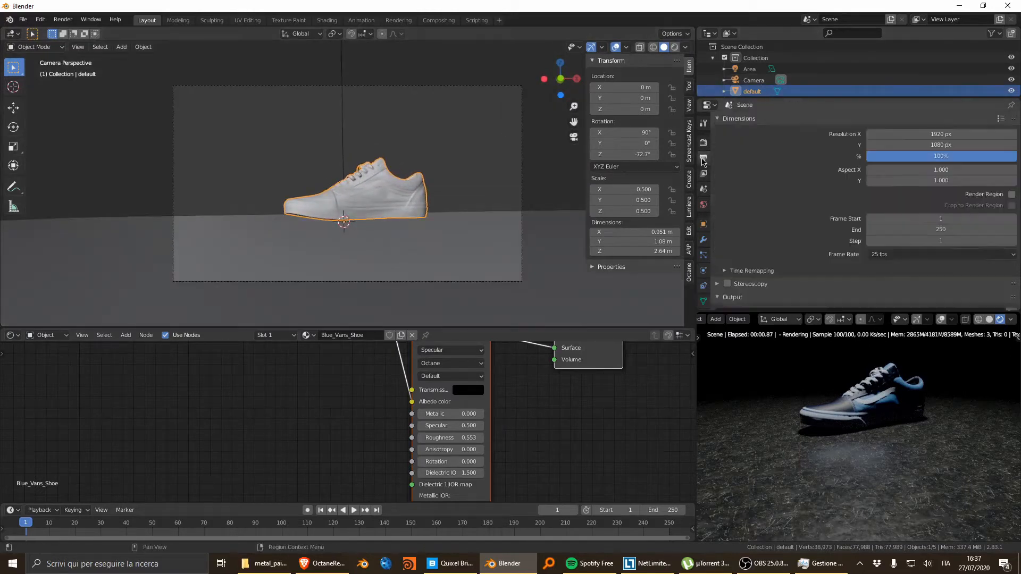
double_click(918, 135)
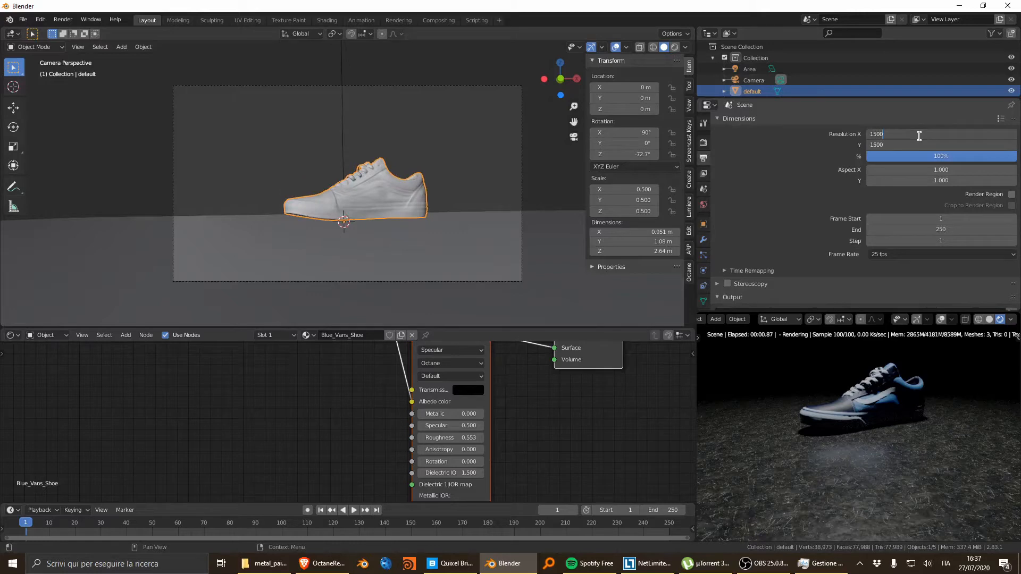
text(1500)
key(Return)
Set the Octane kernel type to Path trace and look through the camera in the rendered view
click(703, 144)
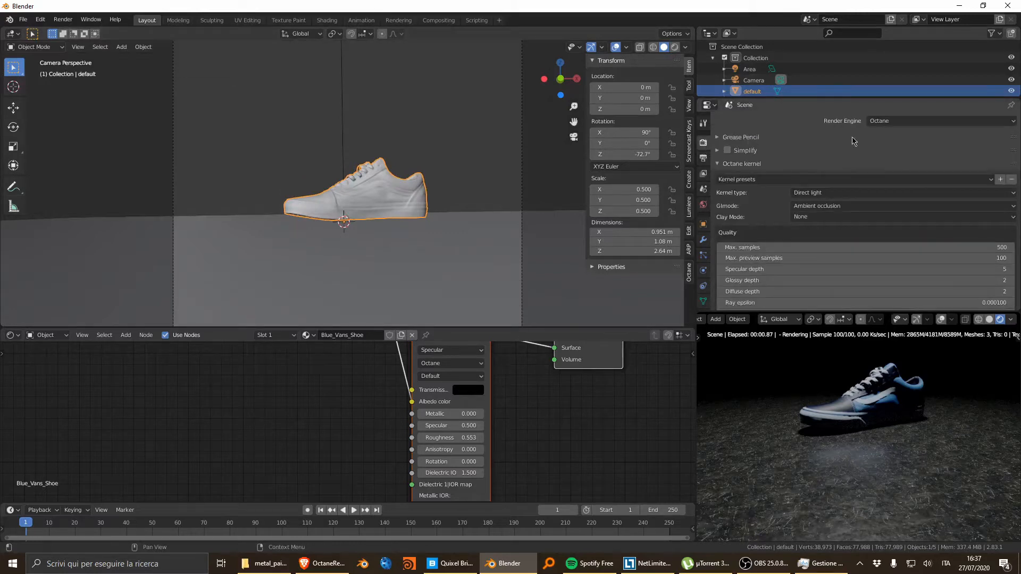
click(813, 192)
click(812, 232)
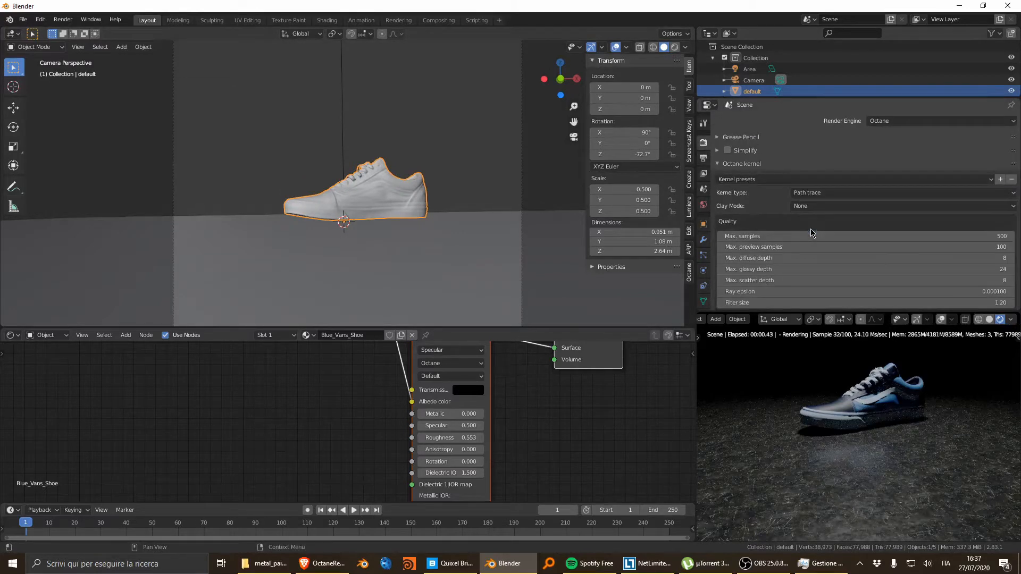
scroll(436, 225, down, 2)
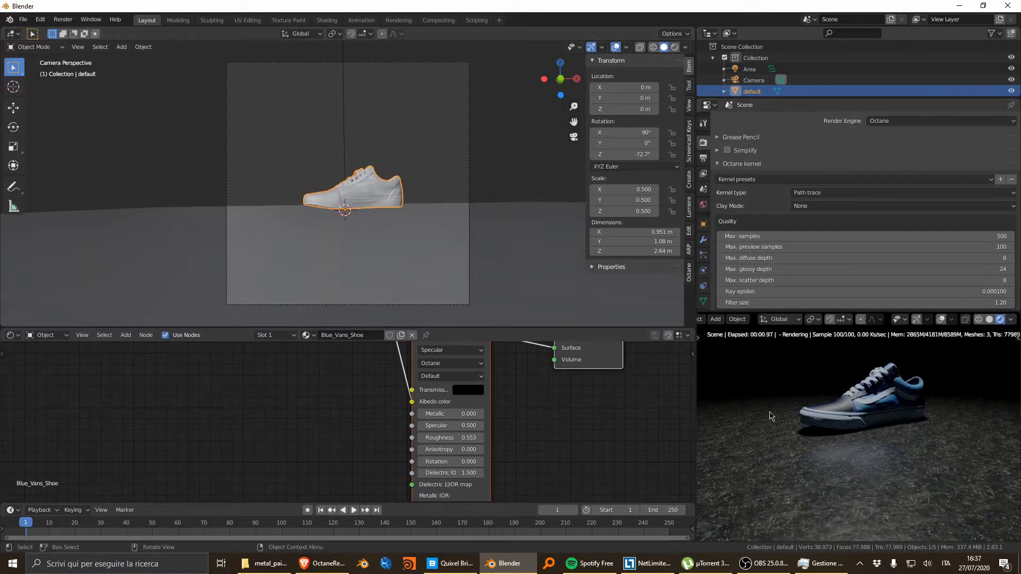
key(KP_0)
scroll(791, 425, up, 2)
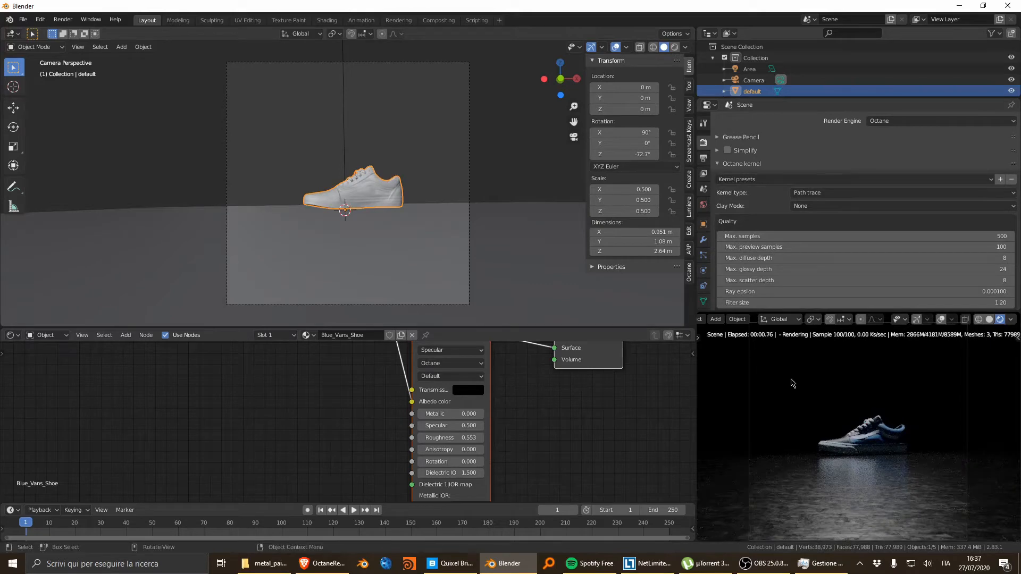
scroll(791, 383, down, 1)
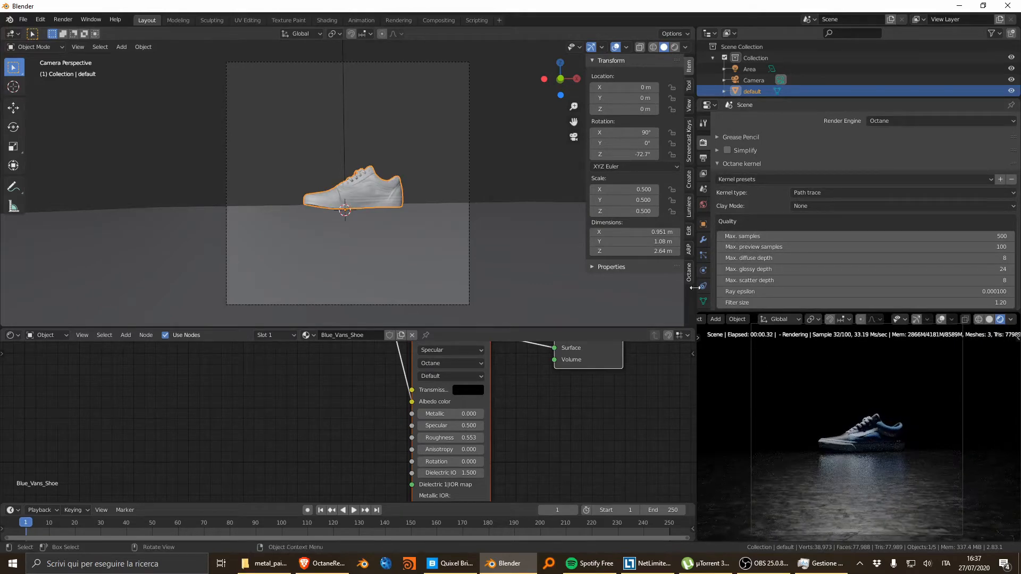
Set the camera's focal length to 30 mm
click(753, 80)
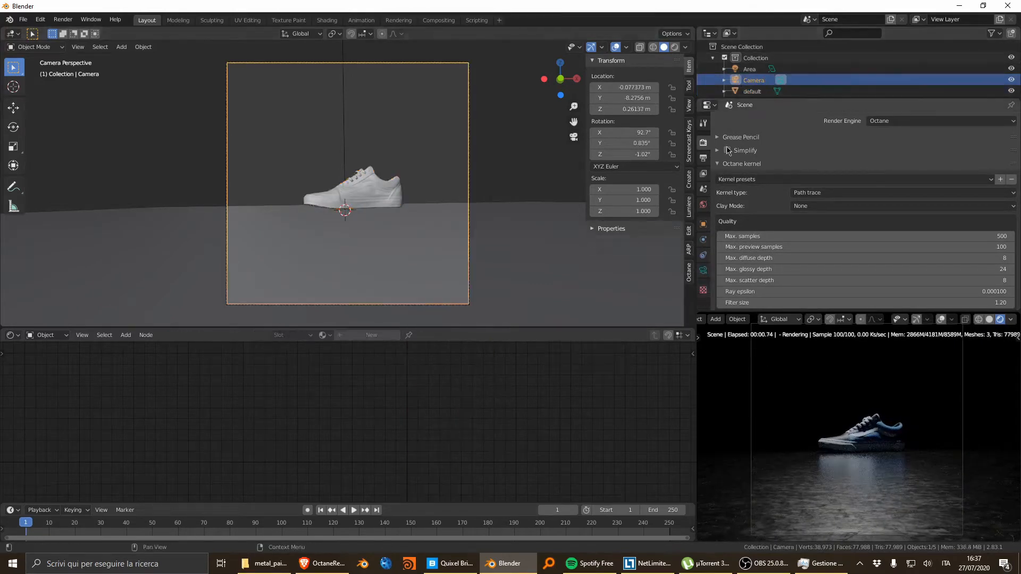
click(703, 271)
click(925, 170)
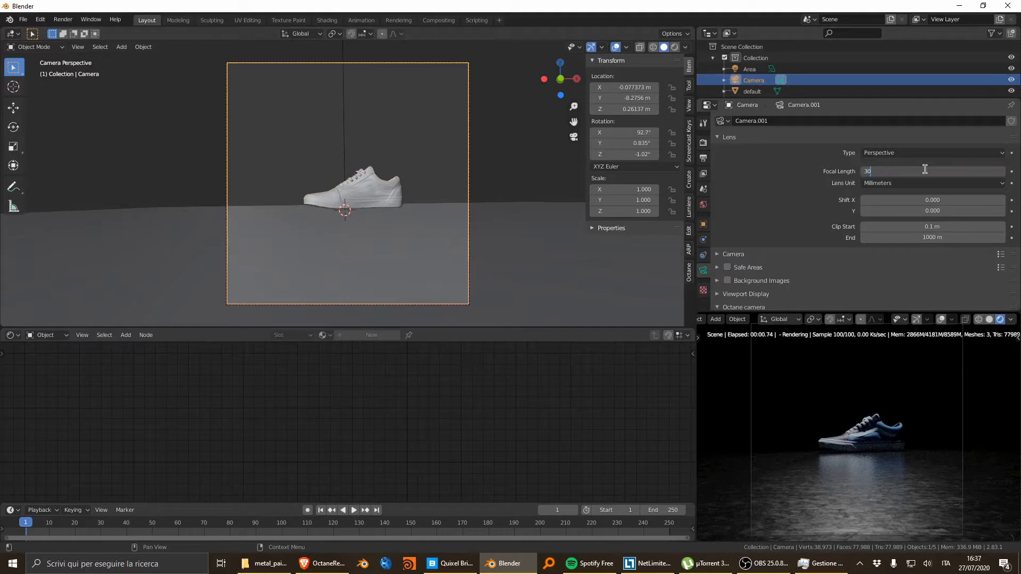
text(30)
key(Return)
Straighten the camera by setting its rotation to X 90°, Y 0°, Z 0° and its X location to 0 m
middle_drag(388, 180, 257, 209)
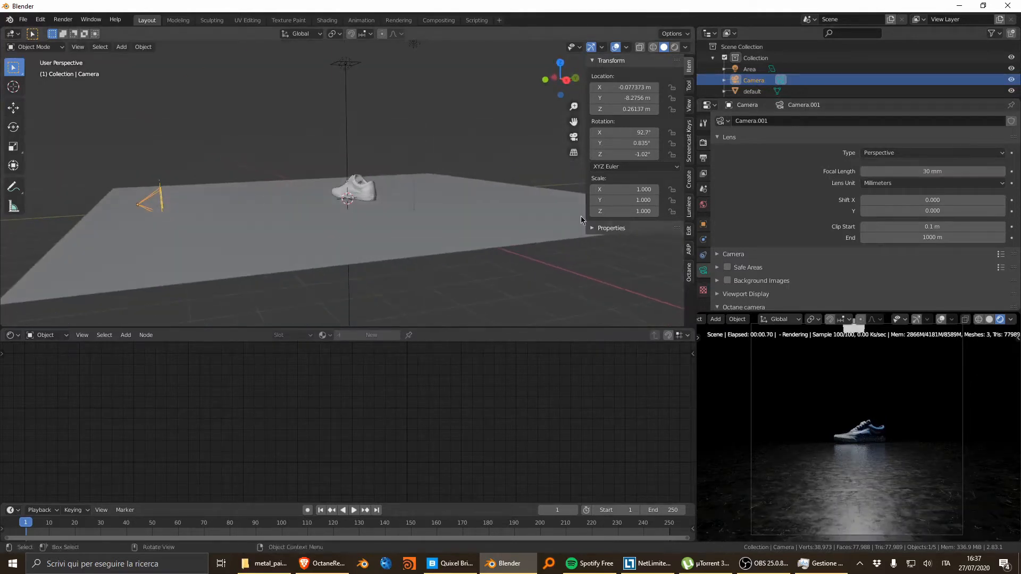
click(702, 223)
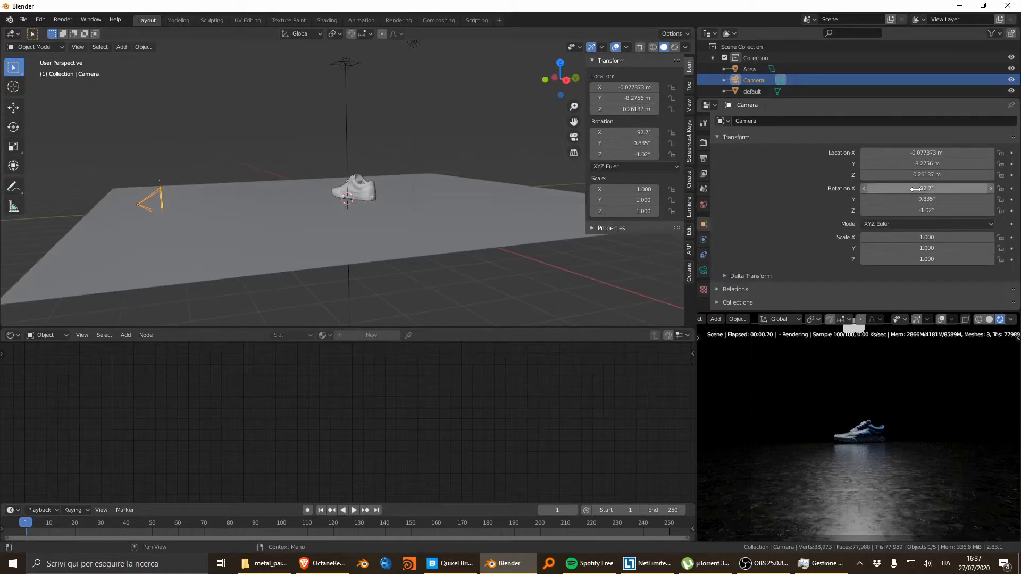
key(Return)
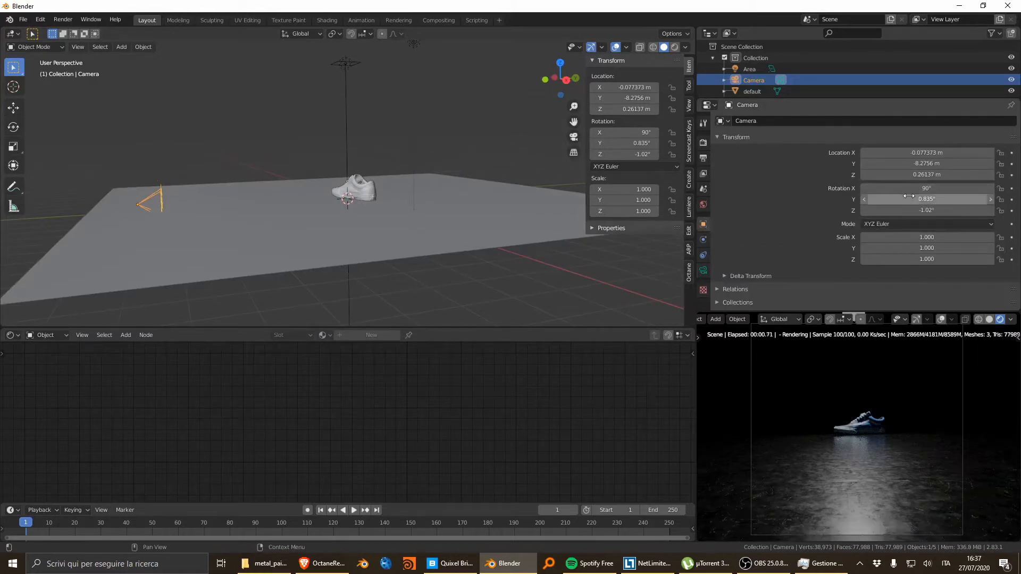
click(911, 198)
text(0)
key(Return)
click(912, 210)
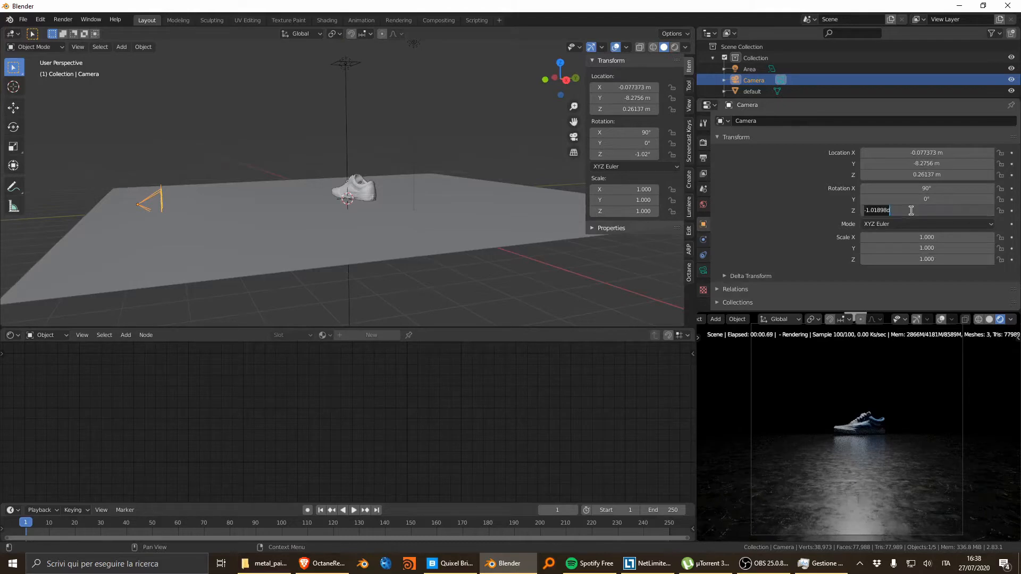
text(0)
key(Return)
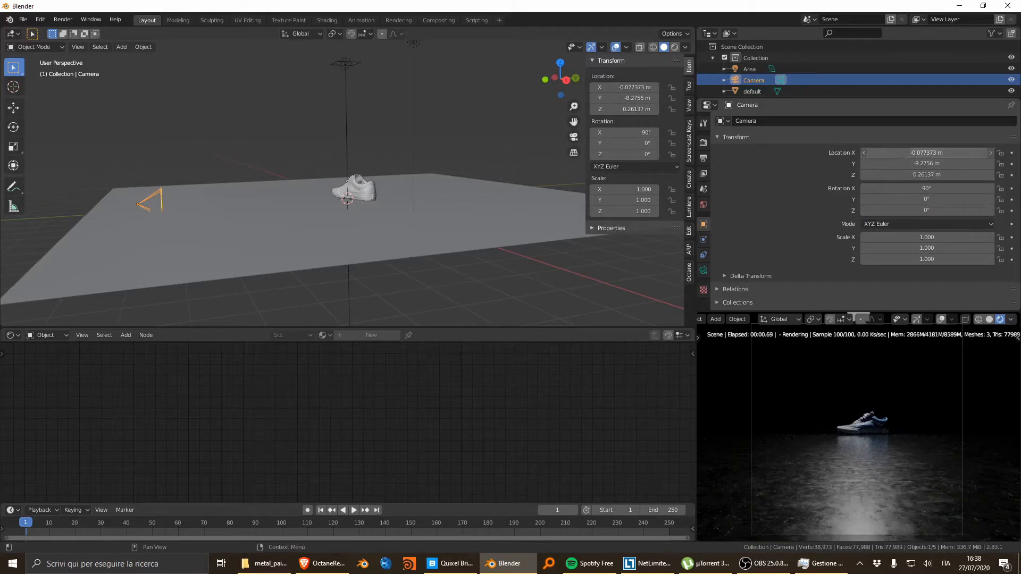
click(901, 150)
text(0)
key(Return)
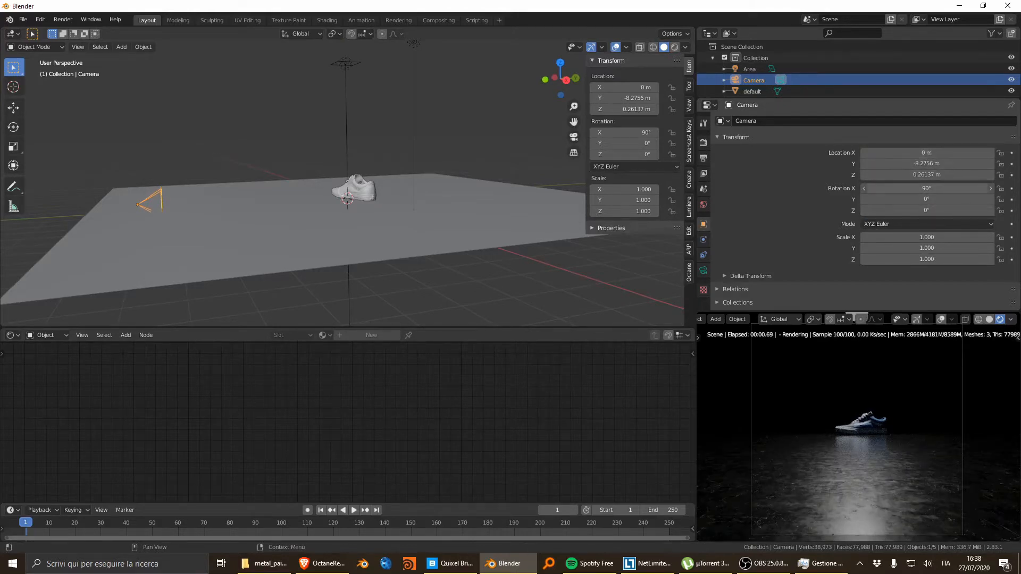
Move the shoe about 5.03 m along the negative global Y axis, closer to the camera
mouse_move(904, 189)
mouse_down()
mouse_move(927, 188)
mouse_move(902, 174)
mouse_up()
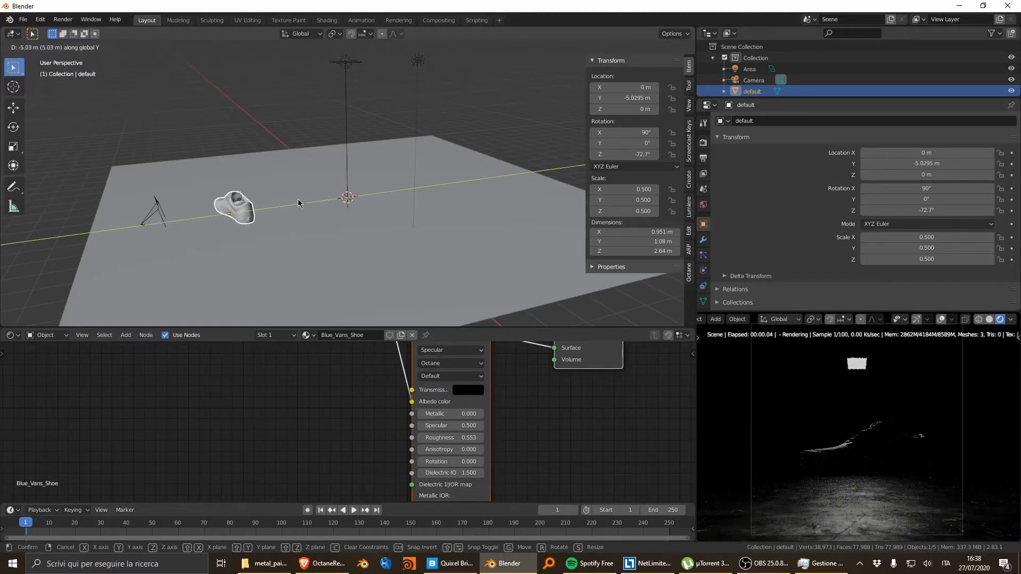
click(299, 203)
scroll(349, 183, down, 4)
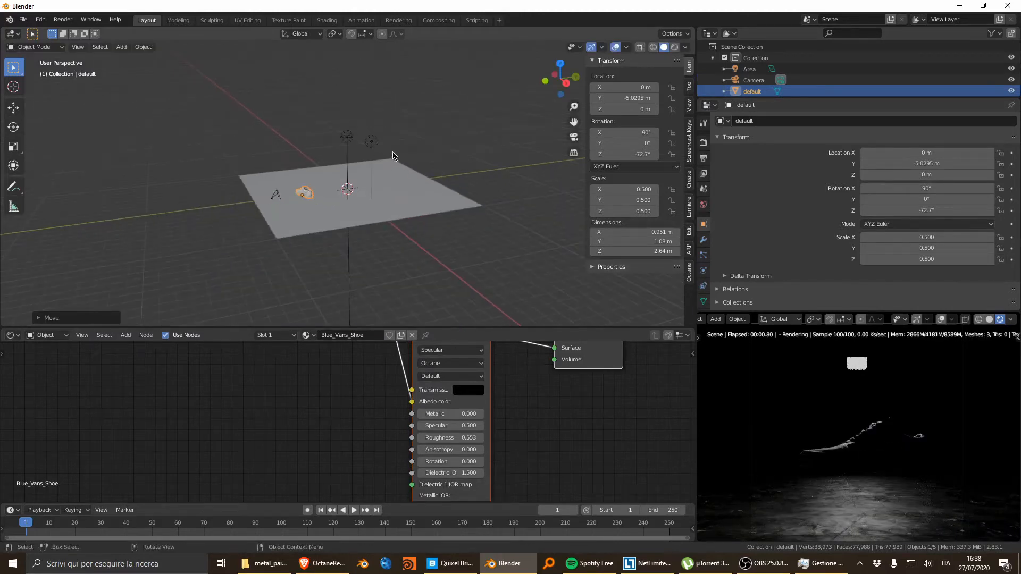
Delete the area light above the ground plane and the other light next to it
click(346, 140)
scroll(357, 163, up, 2)
middle_drag(356, 164, 401, 139)
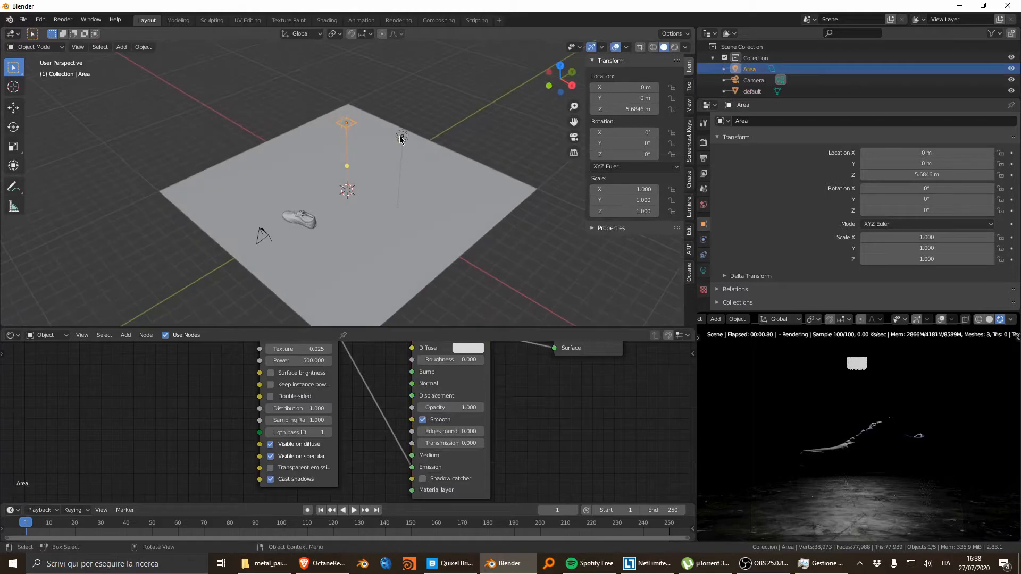
click(400, 138)
key(x)
click(398, 135)
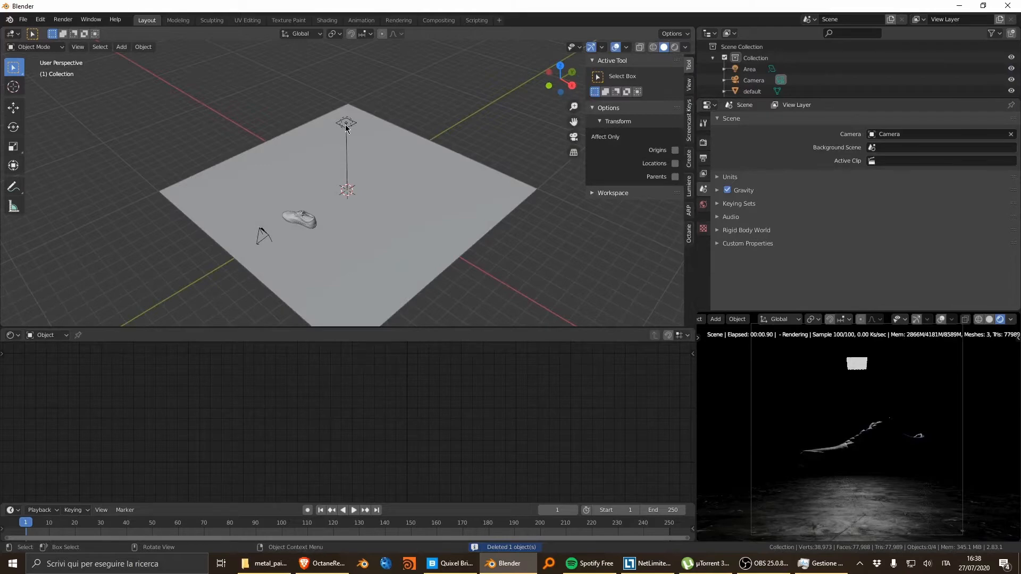
click(344, 158)
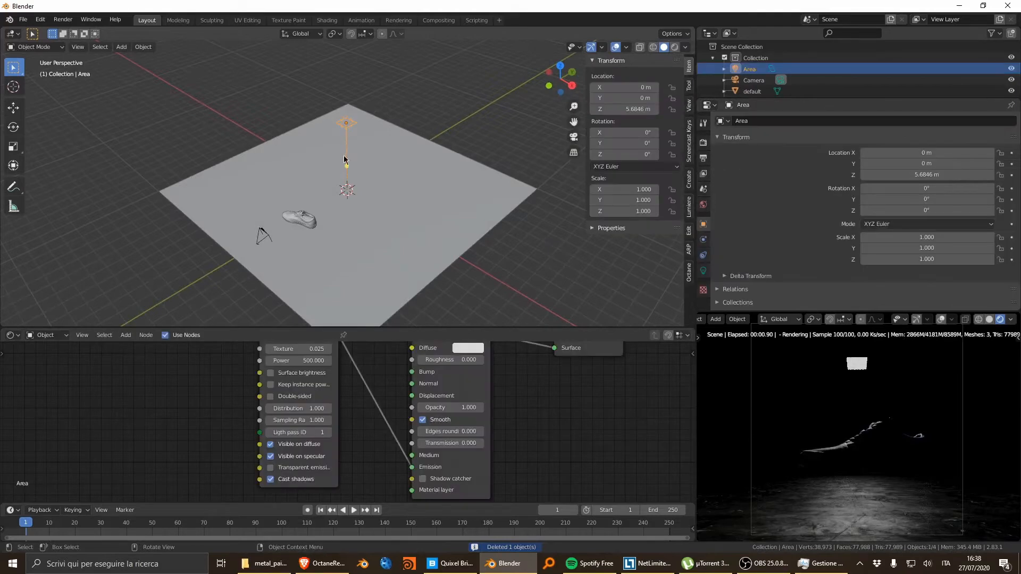
key(x)
click(342, 161)
Add a cylinder mesh at the origin and give it an Array modifier
key(shift+a)
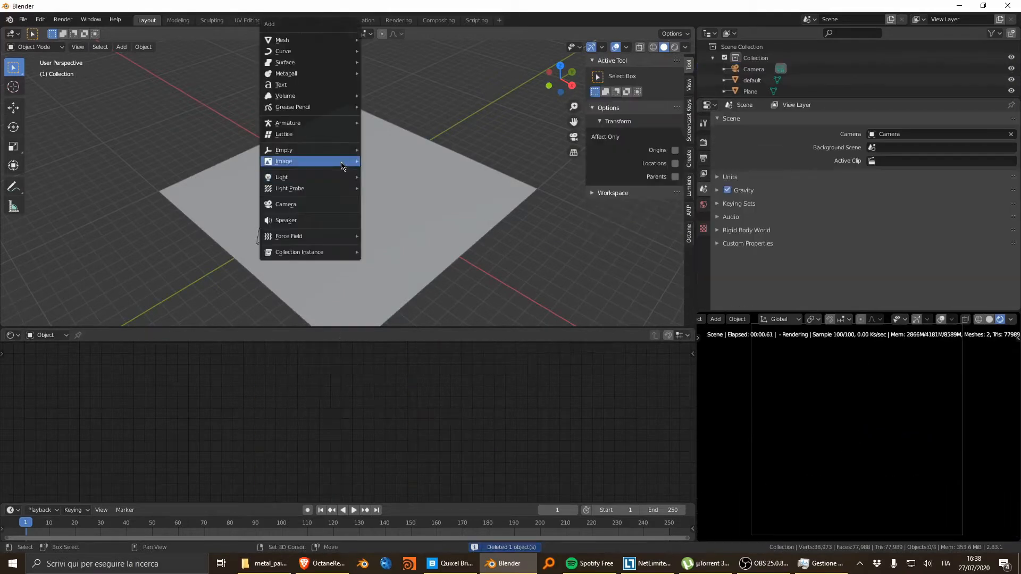
mouse_move(314, 39)
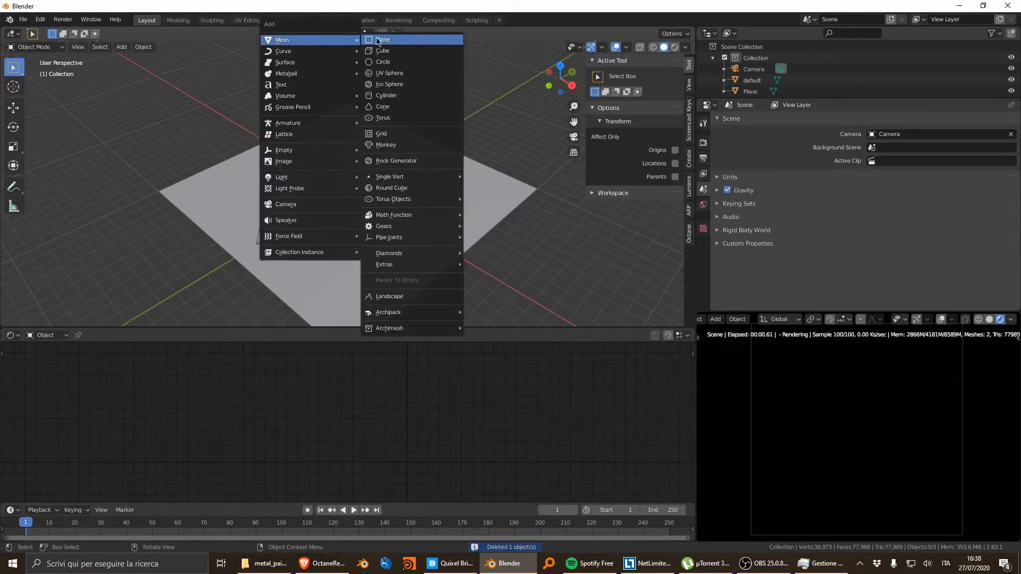
click(396, 96)
click(703, 239)
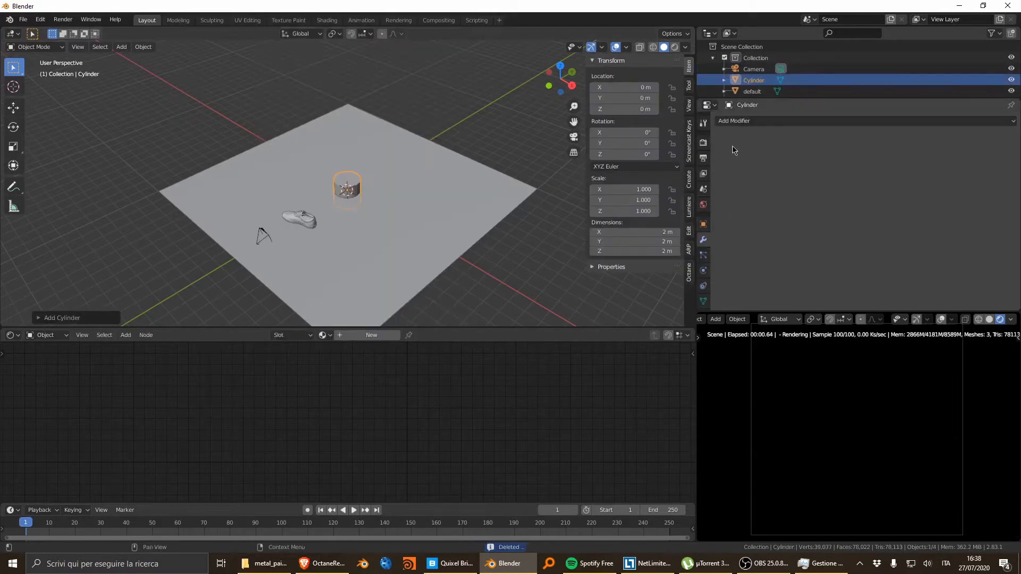
click(739, 121)
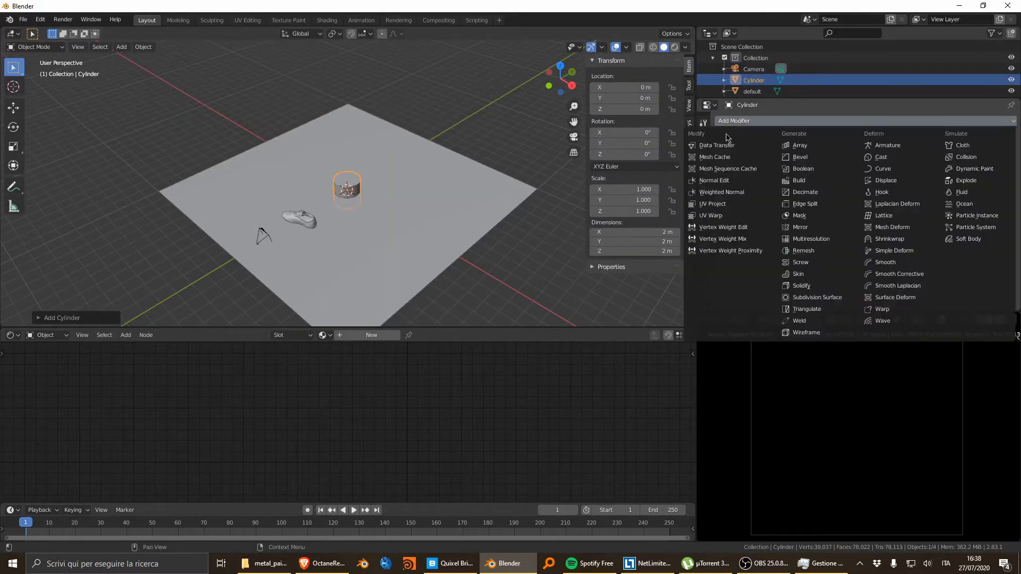
click(800, 145)
Set the array's relative X offset to 2.3 and its count to 10
drag(940, 206, 969, 206)
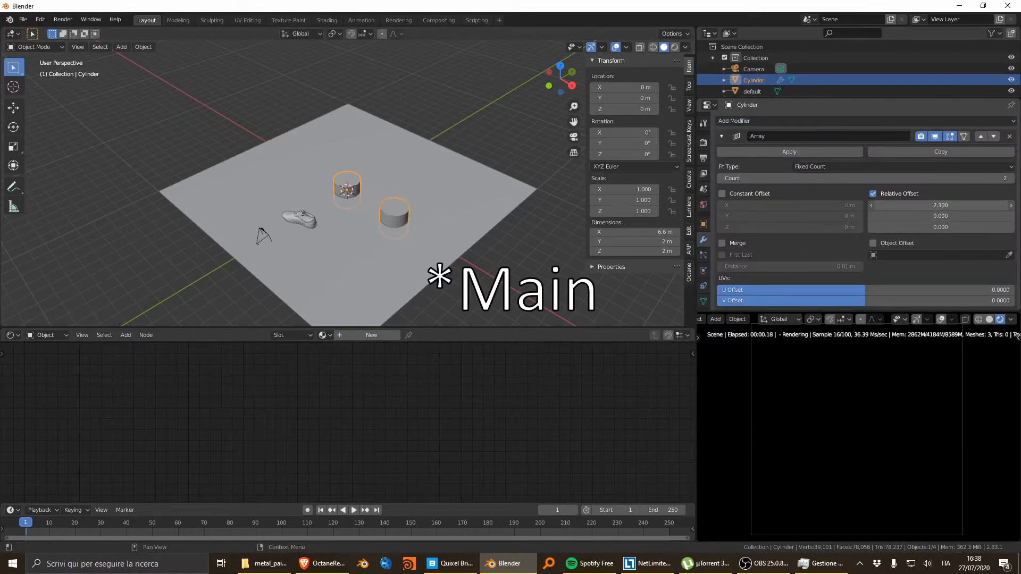
click(930, 179)
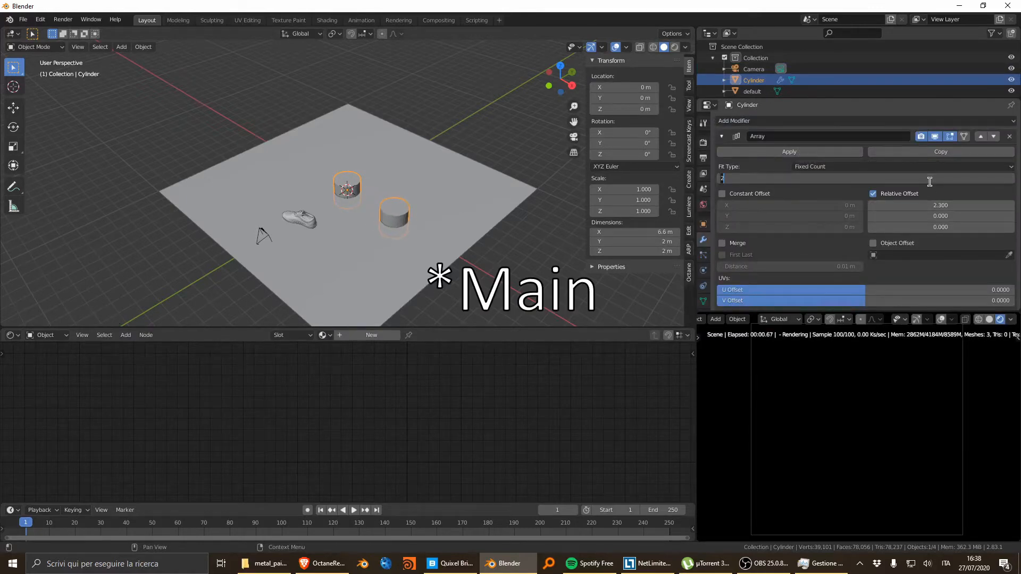
text(10)
key(Return)
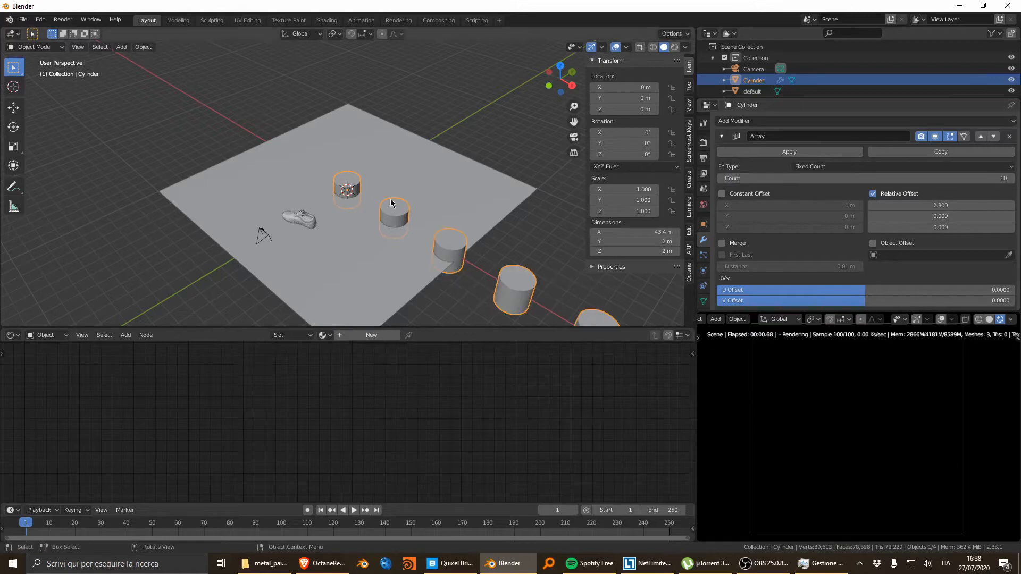
Scale the cylinder array by 0.1 on X and Y only, excluding Z
key(s)
key(shift+z)
text(.1)
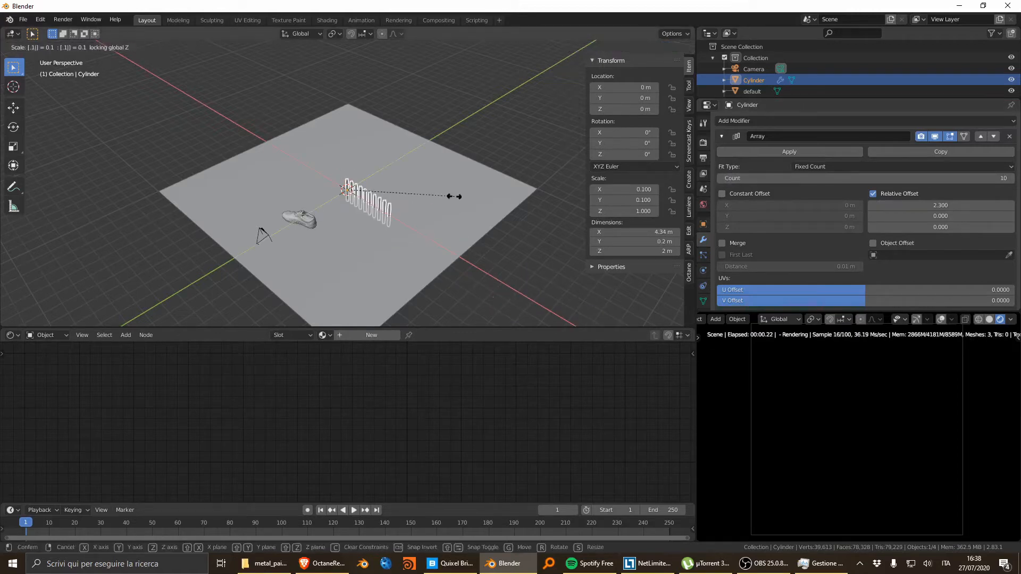
key(Return)
Thin the cylinders further by scaling them by 0.4 on X and Y only
scroll(426, 205, up, 4)
scroll(426, 206, up, 2)
key(s)
key(shift+z)
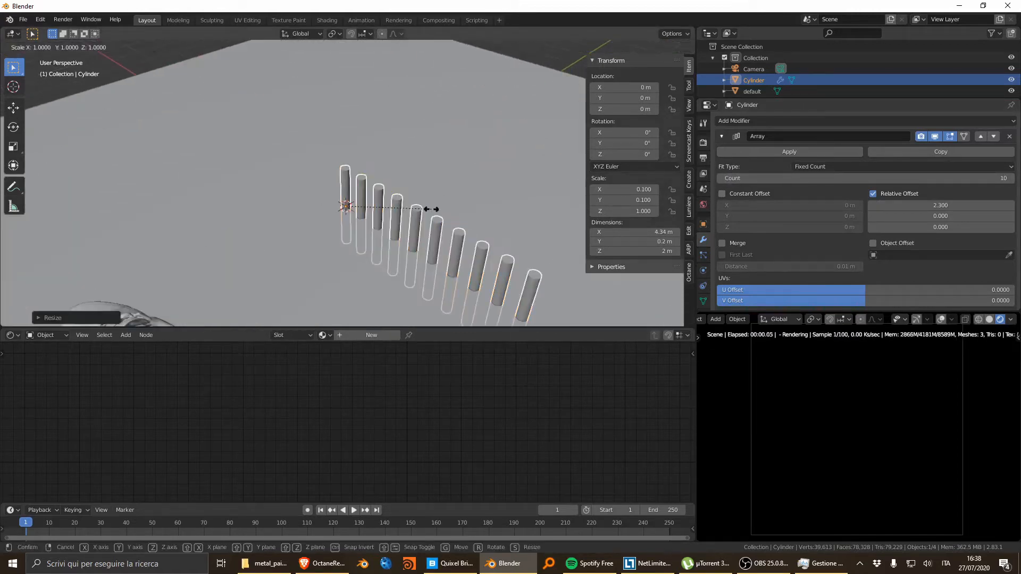
text(.2)
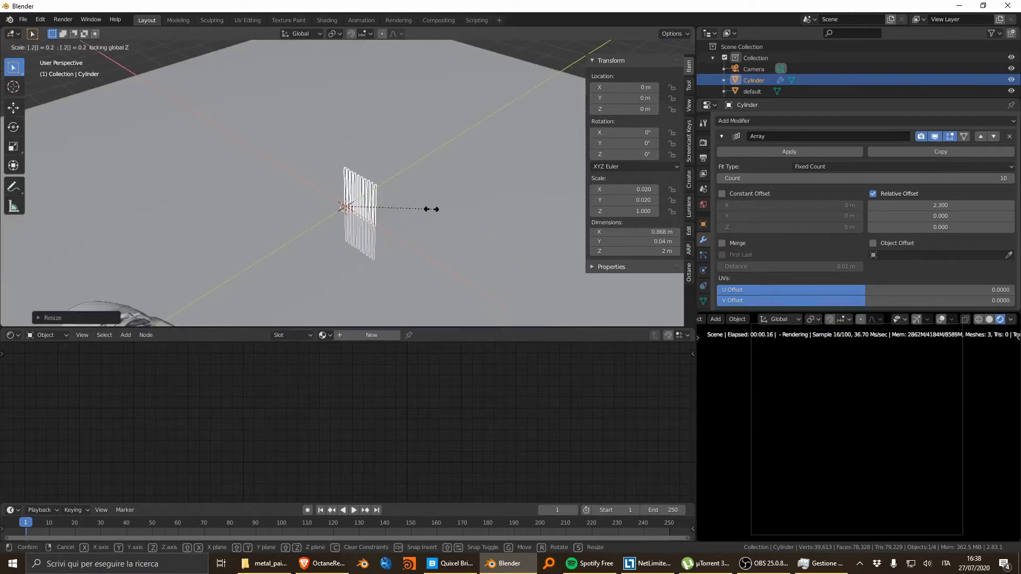
key(BackSpace)
text(4)
key(Return)
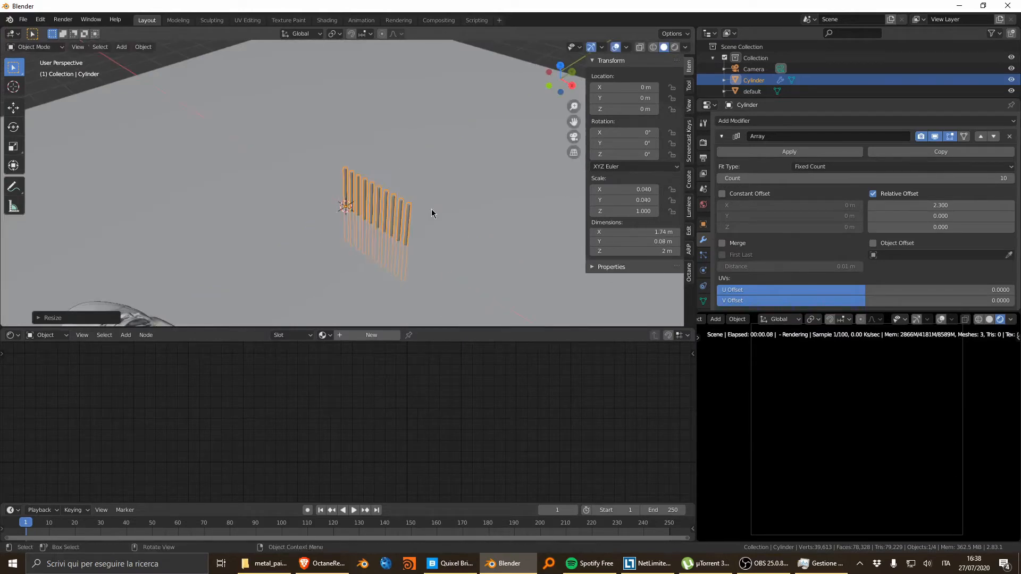
Widen the spacing between the cylinders by setting the array's relative X offset to 8.5
scroll(515, 179, down, 6)
drag(927, 206, 952, 206)
scroll(701, 238, down, 3)
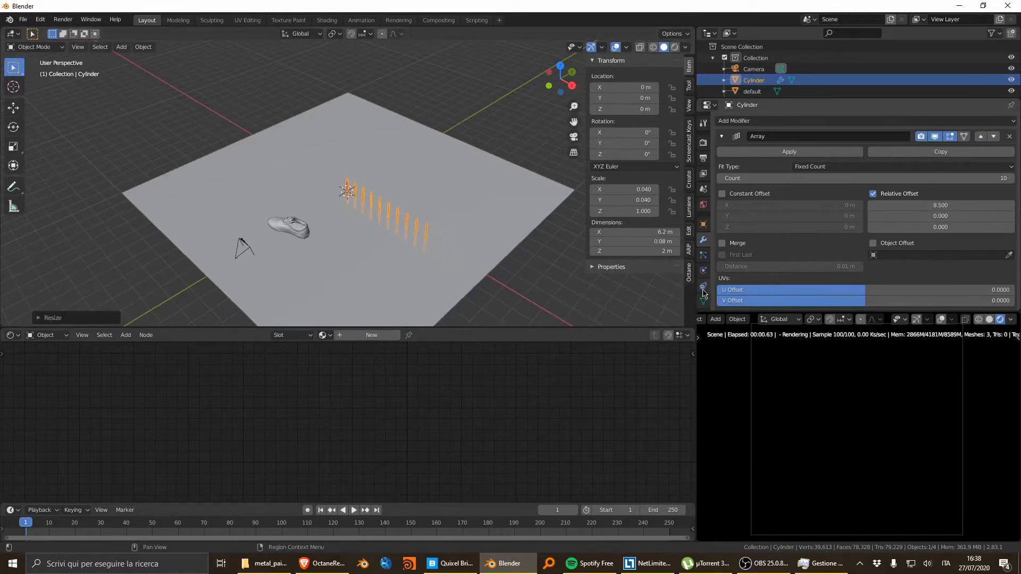
Create a material named light on the cylinders and replace its default shader with a Diffuse Material node connected to the output's Surface
click(371, 335)
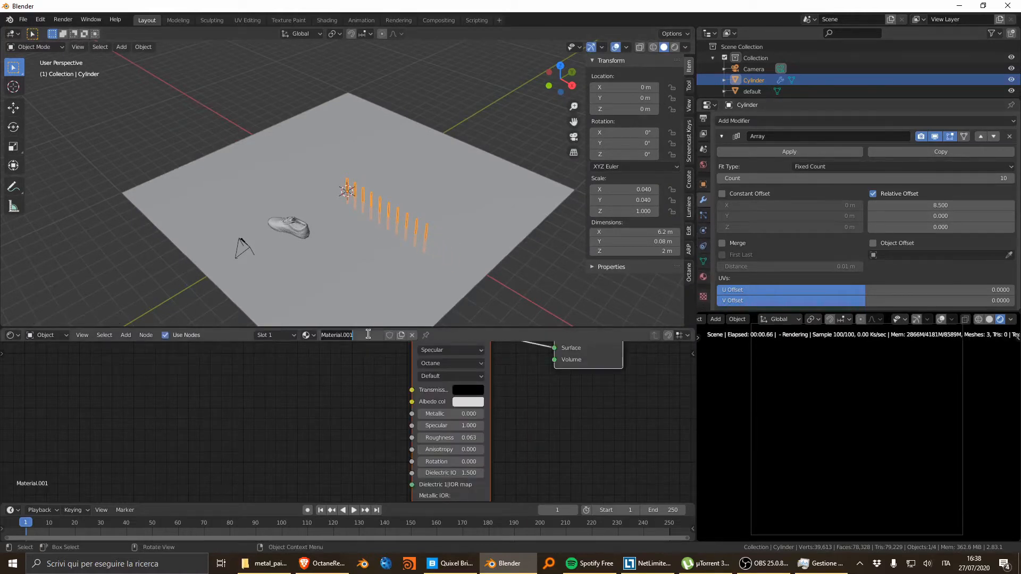
middle_drag(350, 393, 323, 451)
click(418, 398)
key(x)
key(shift+a)
text(sdiffu)
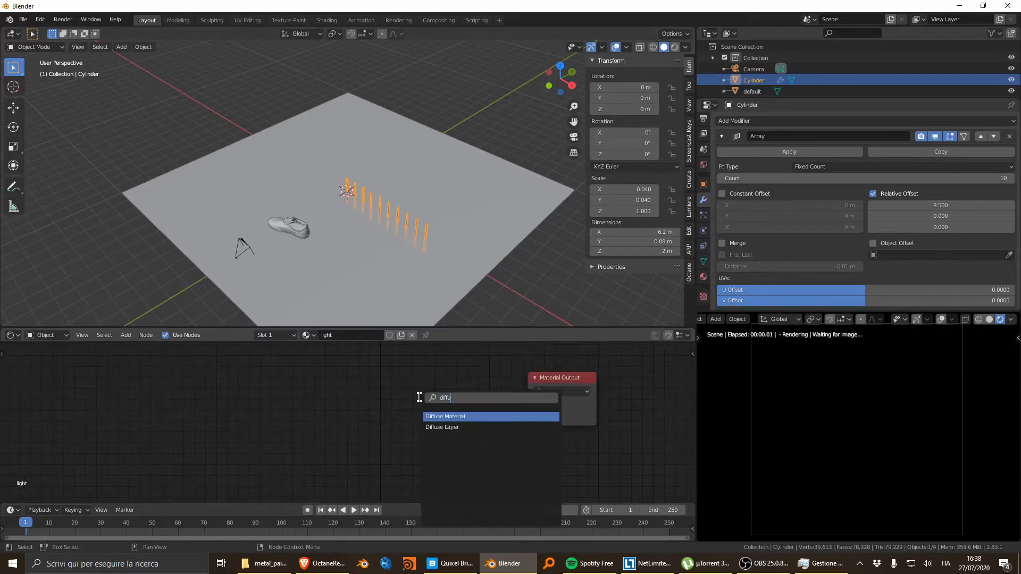
key(Return)
click(398, 368)
alt+right_drag(452, 385, 592, 414)
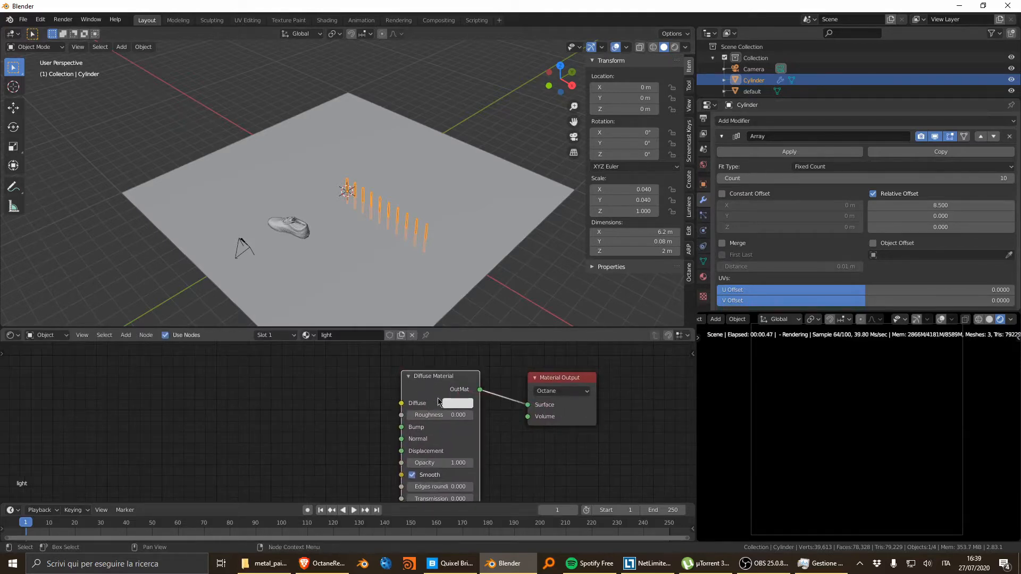
Add a Black Body Emission node and connect it to the Diffuse Material's Emission input
key(shift+a)
text(s)
text(emi)
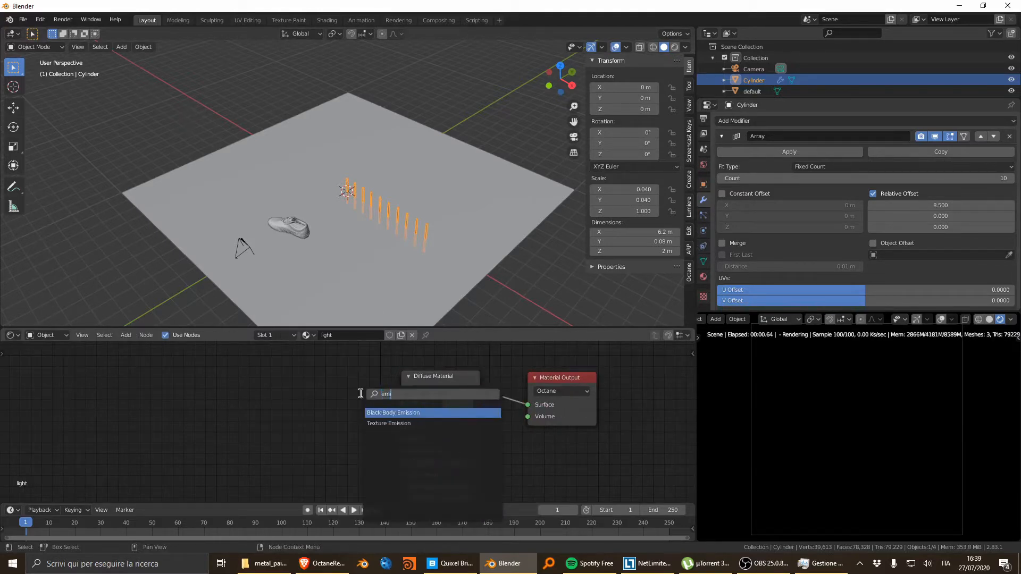
key(Return)
click(273, 456)
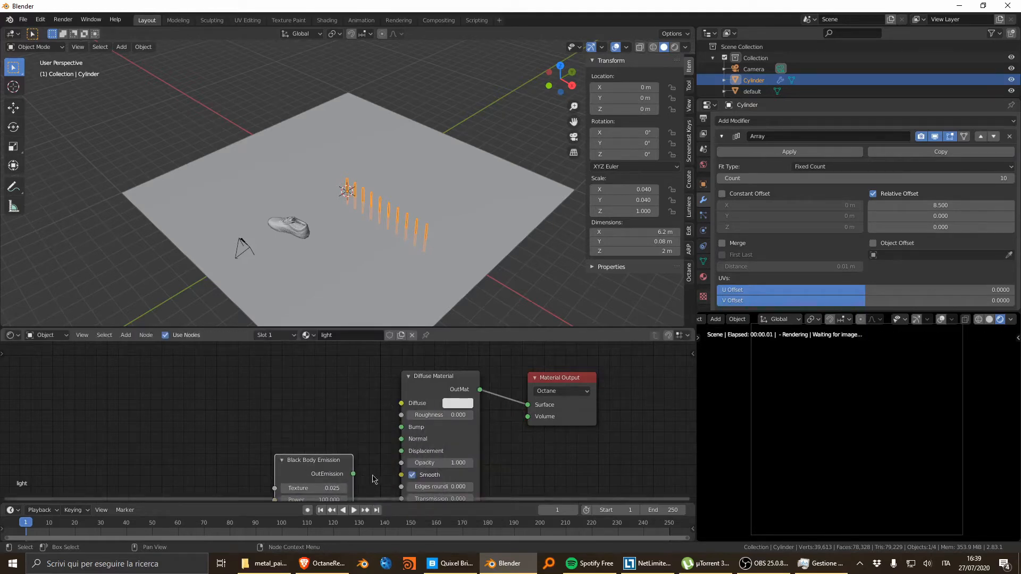
middle_drag(376, 475, 378, 346)
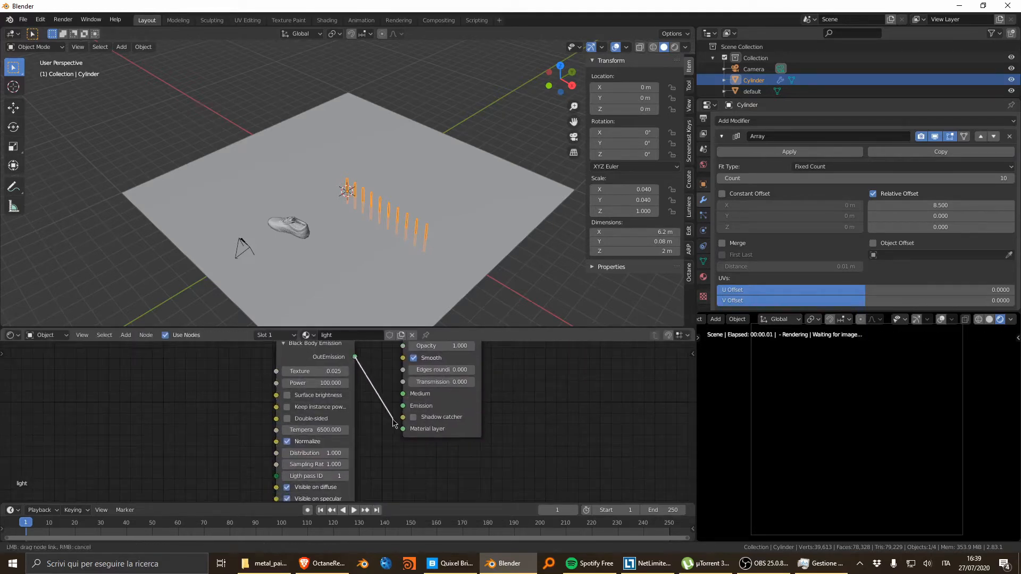
drag(404, 410, 403, 406)
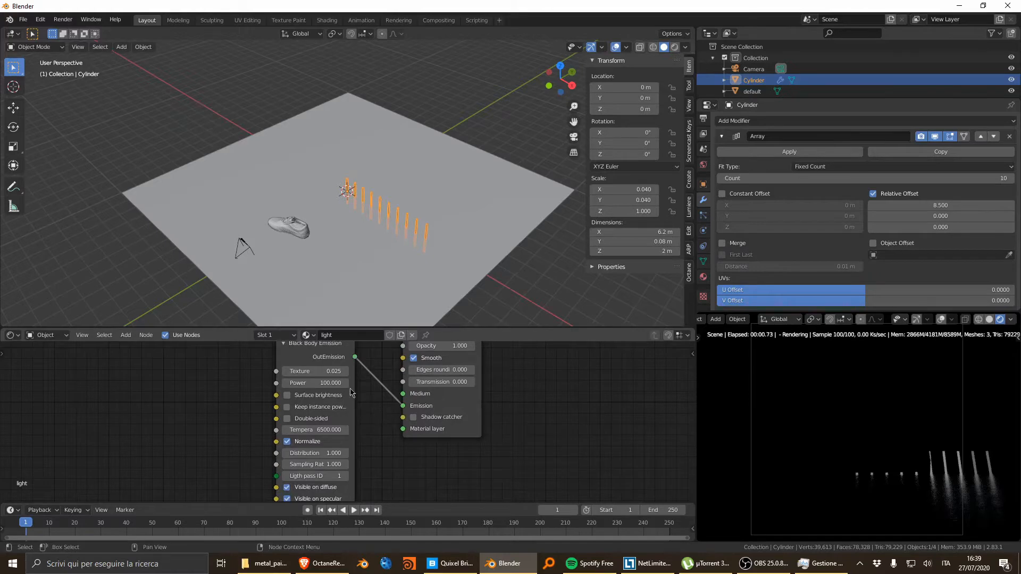
In the camera view, move the cylinders about 2.75 m along negative global X so they line up behind the shoe
middle_drag(378, 255, 391, 213)
key(KP_0)
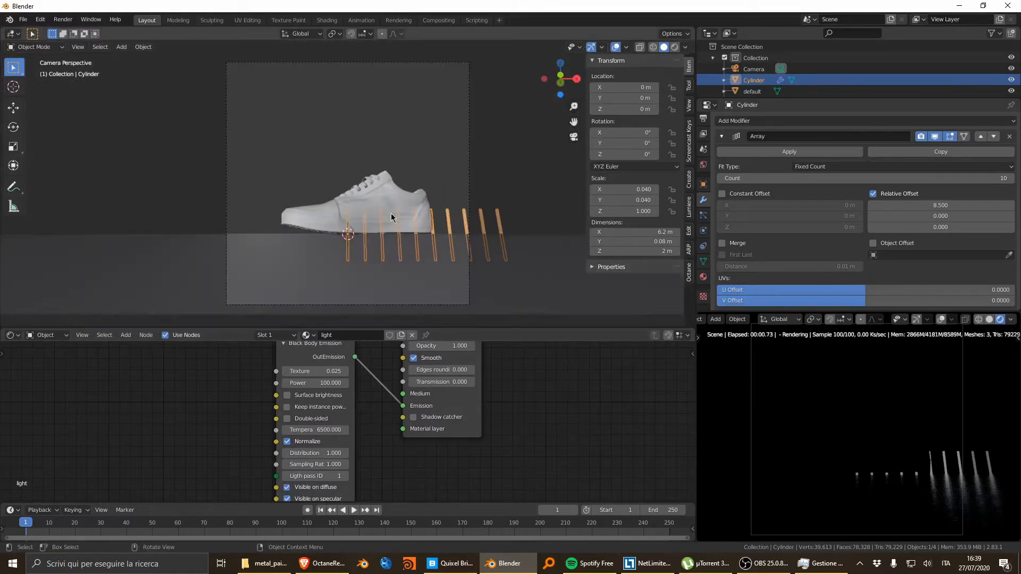
key(g)
key(x)
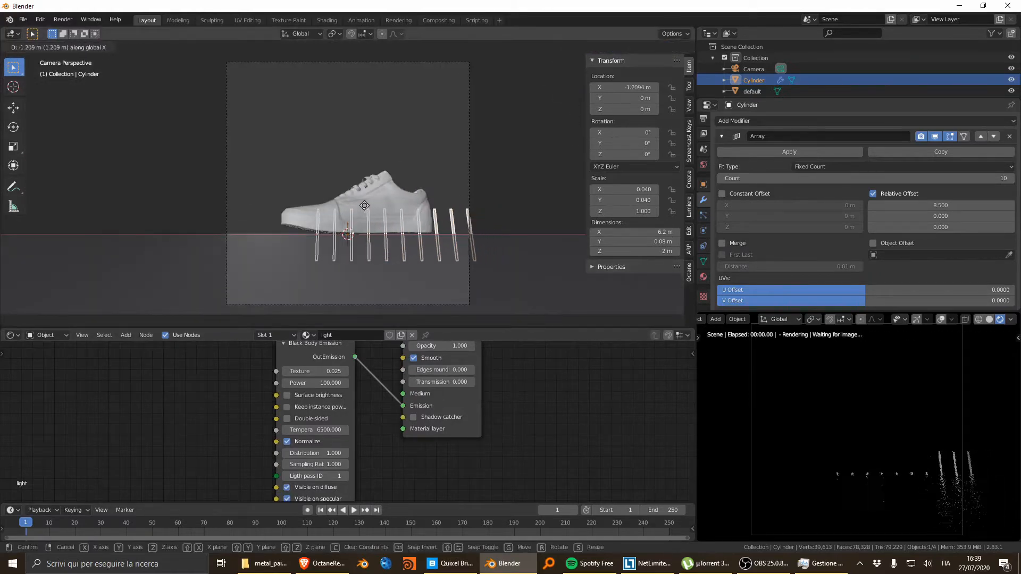
click(331, 201)
Raise the cylinders about 2.08 m along global Z and scale them by 7 along Z
key(g)
key(z)
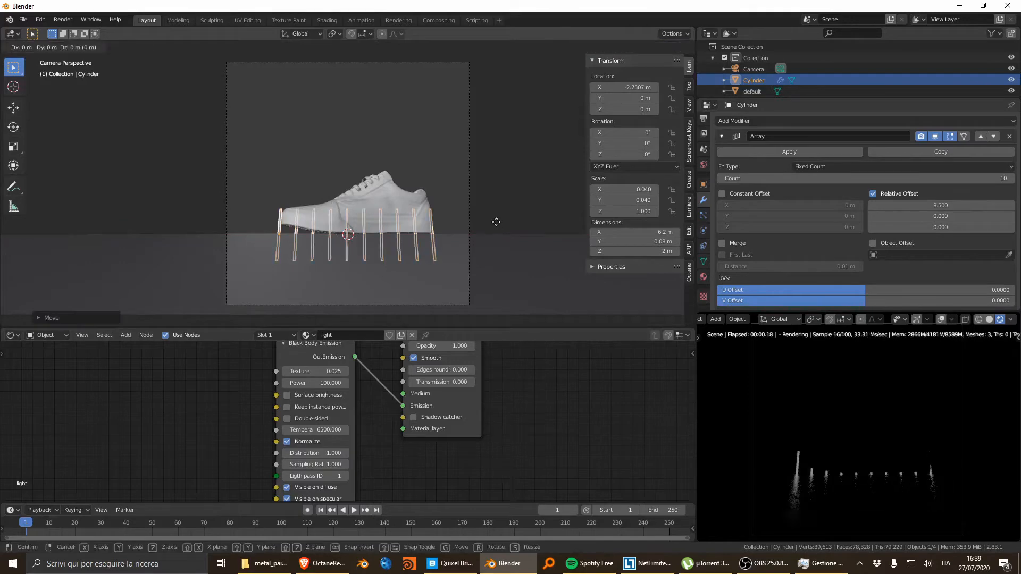
key(s)
key(z)
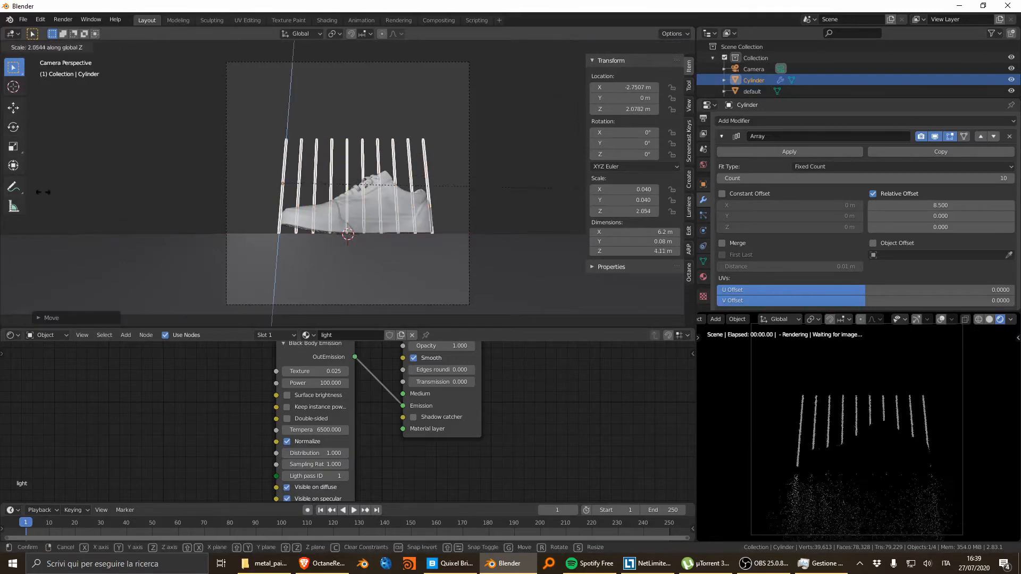
text(7)
key(Return)
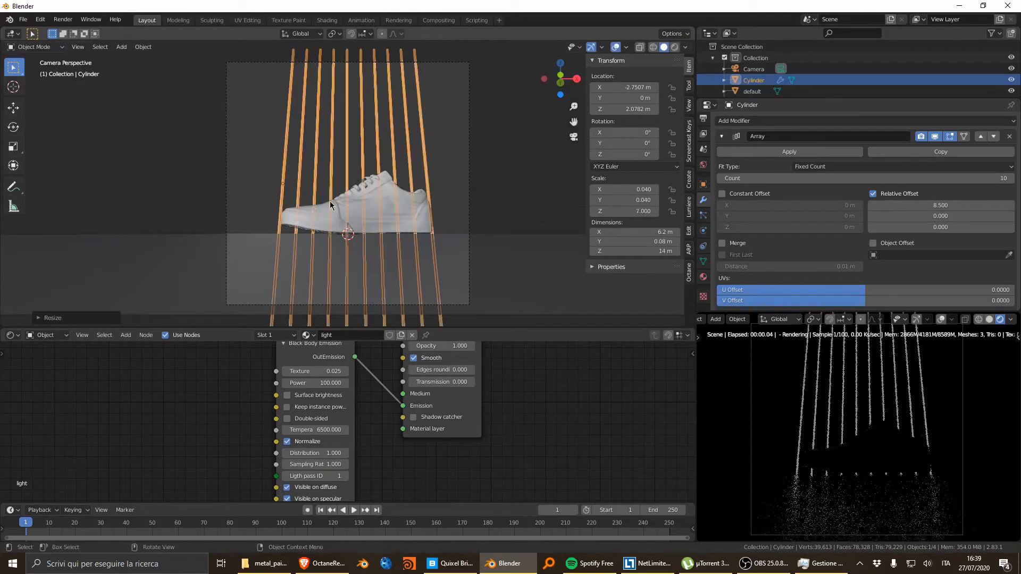
Raise the lengthened cylinders about another 2.55 m along global Z
key(g)
key(z)
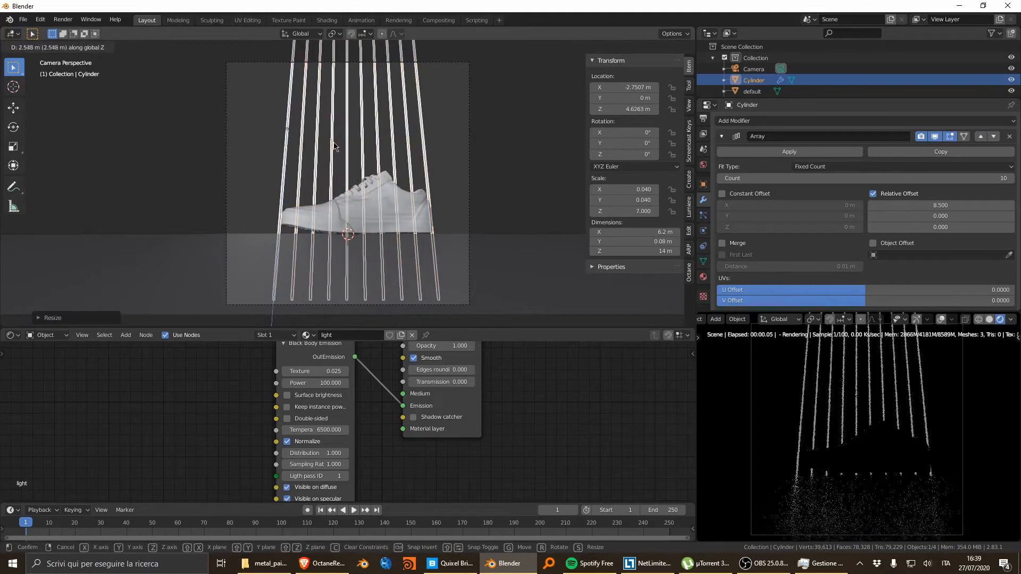
click(340, 146)
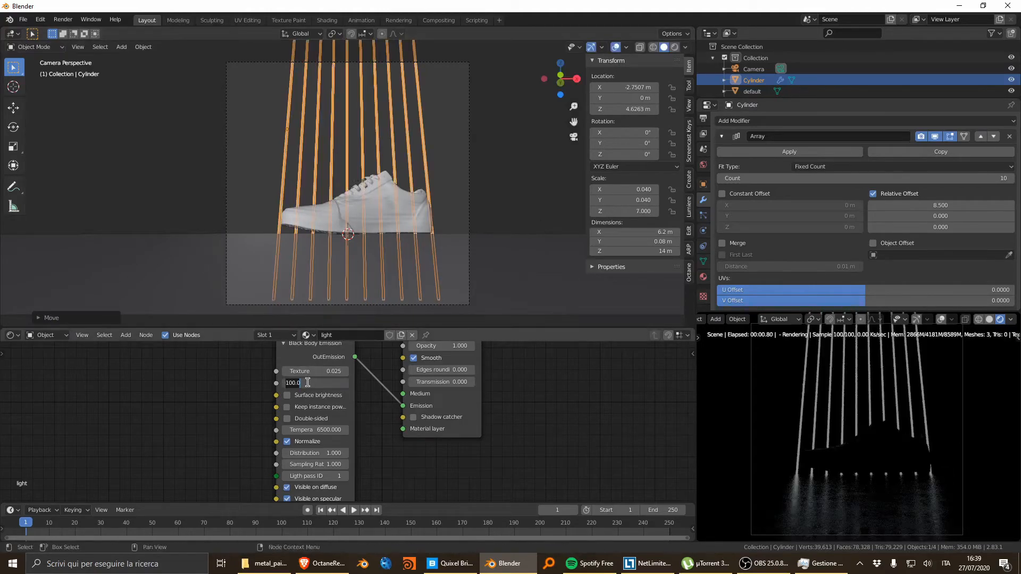
Enable Surface brightness and Keep instance power on the Black Body Emission node and set its power to 500
click(265, 392)
click(294, 396)
click(292, 407)
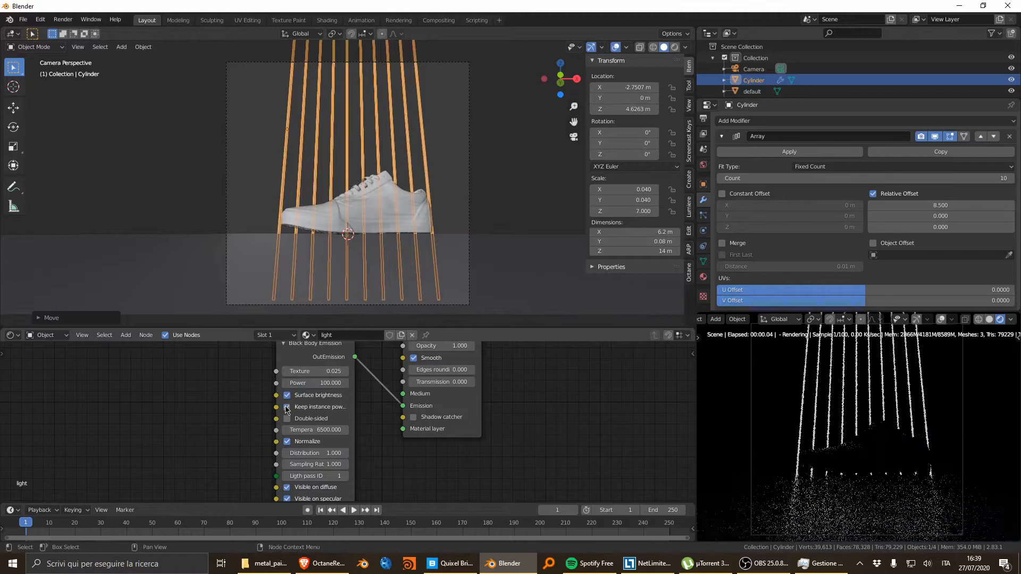
click(326, 384)
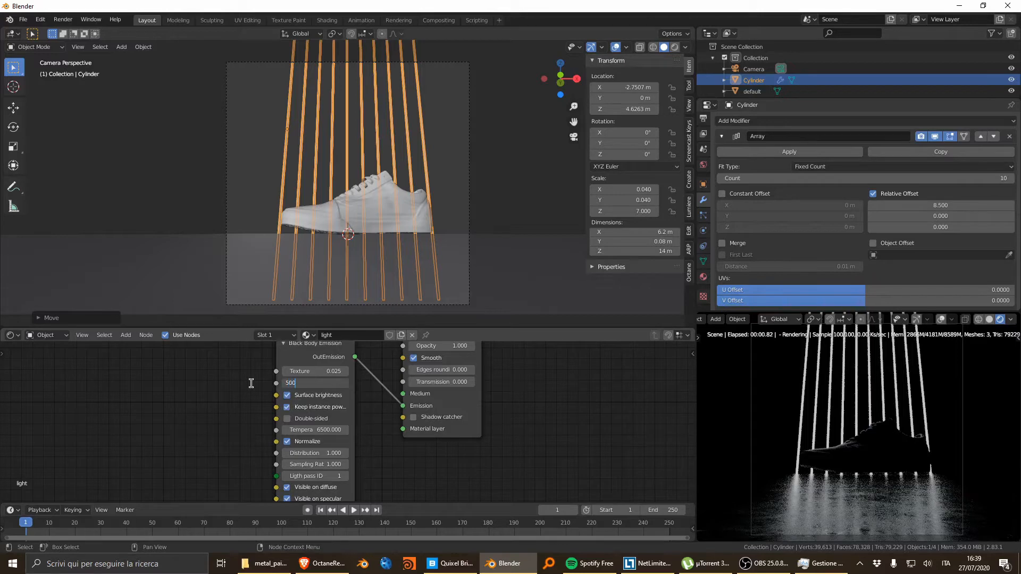
text(500)
key(Return)
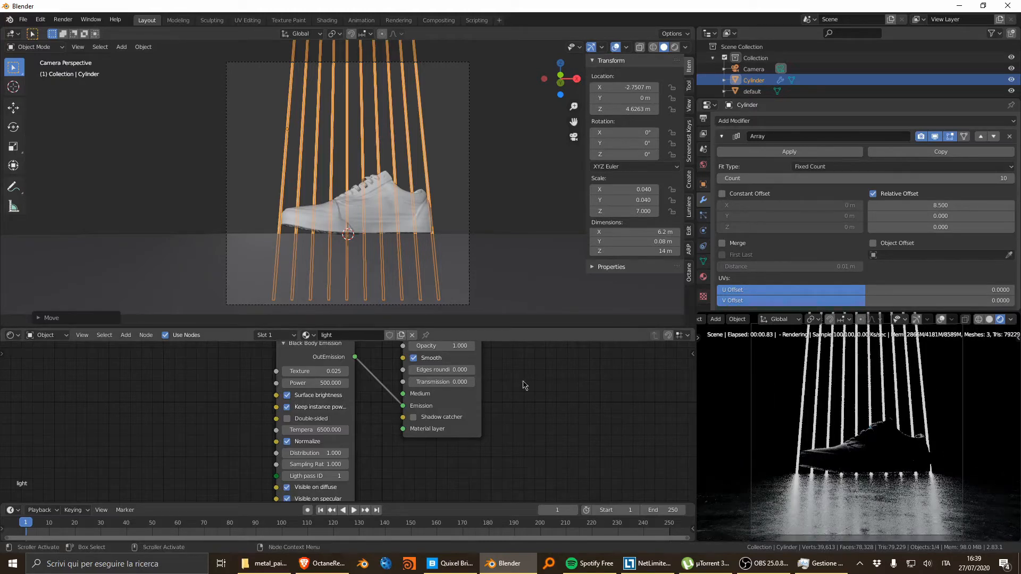
Enable the Octane Camera Imager (Render Mode) in the camera's settings
middle_drag(453, 391, 450, 431)
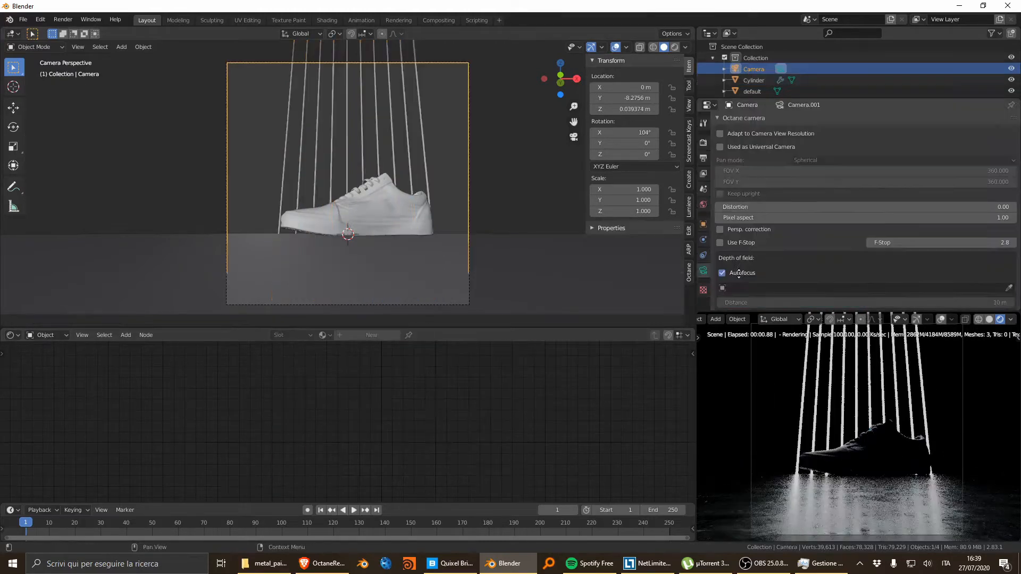
middle_drag(736, 271, 732, 160)
middle_drag(728, 298, 722, 139)
middle_drag(721, 298, 720, 260)
scroll(726, 249, down, 20)
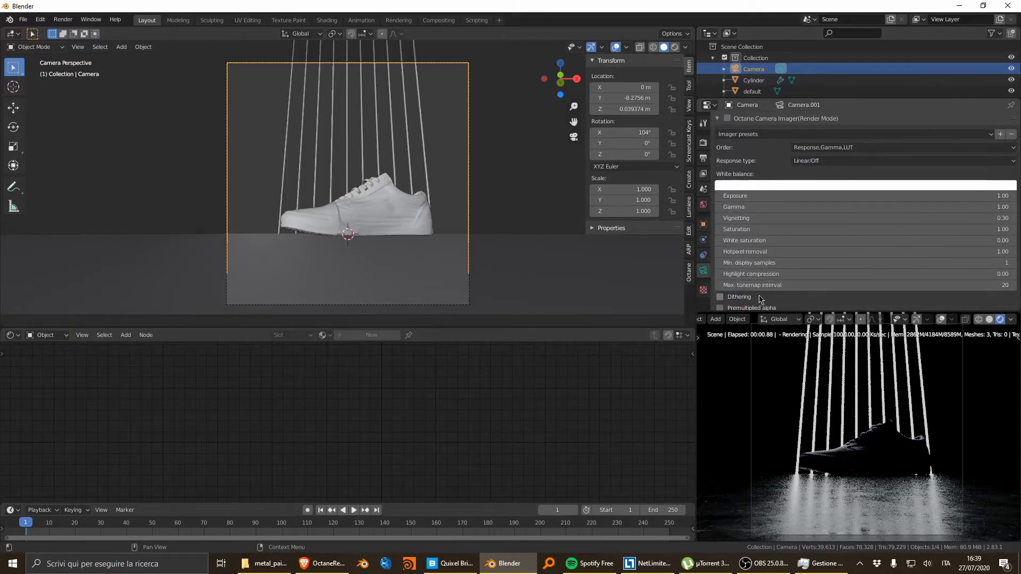
scroll(732, 242, down, 3)
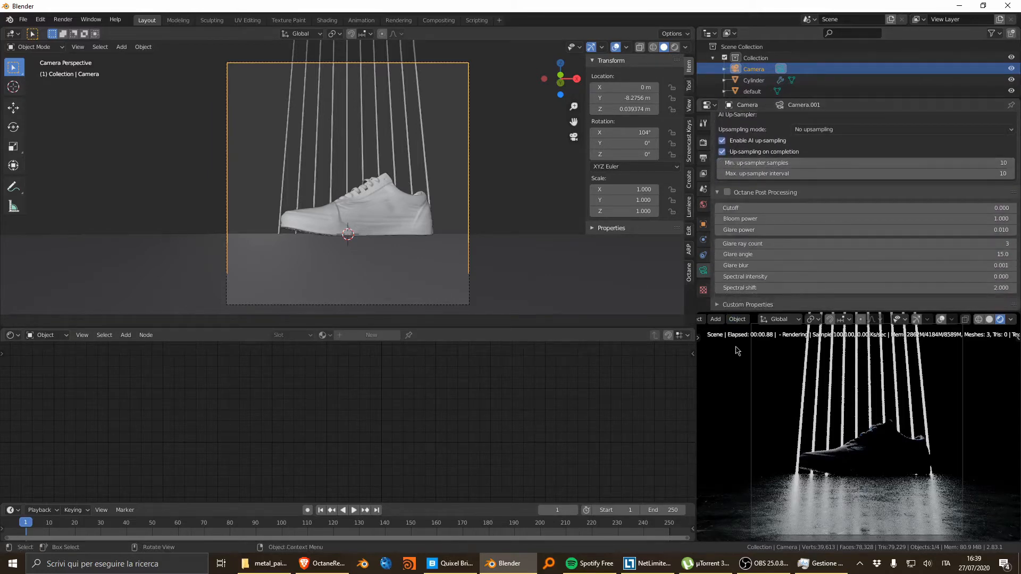
scroll(737, 239, up, 15)
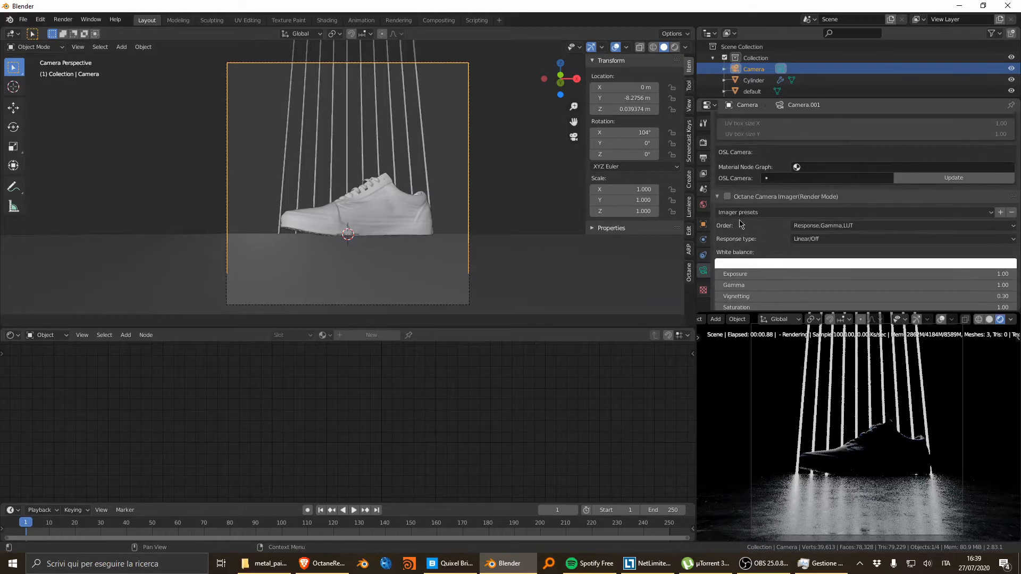
click(727, 198)
Set the camera imager's gamma to 2.20
scroll(745, 228, down, 2)
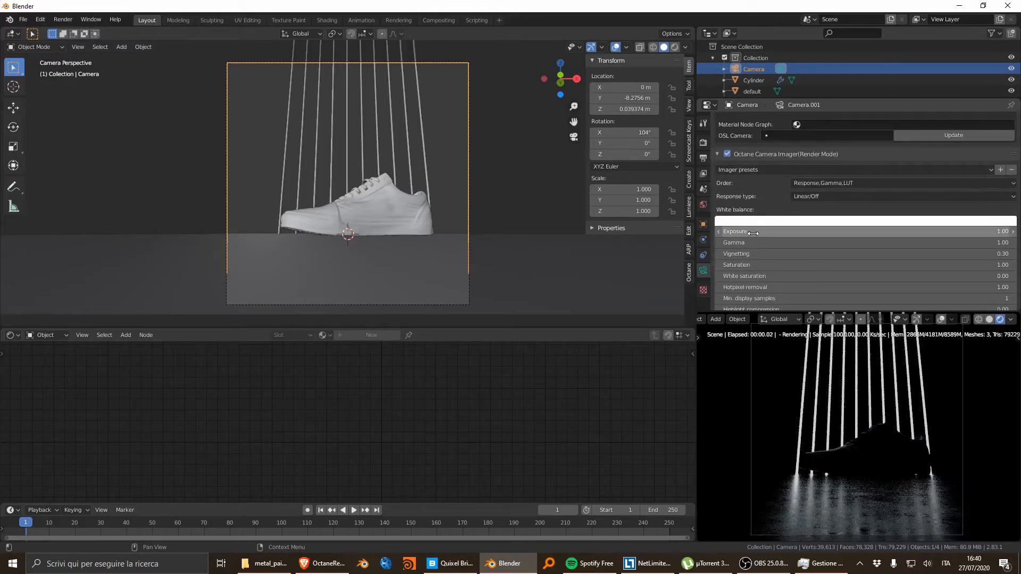
drag(758, 244, 798, 244)
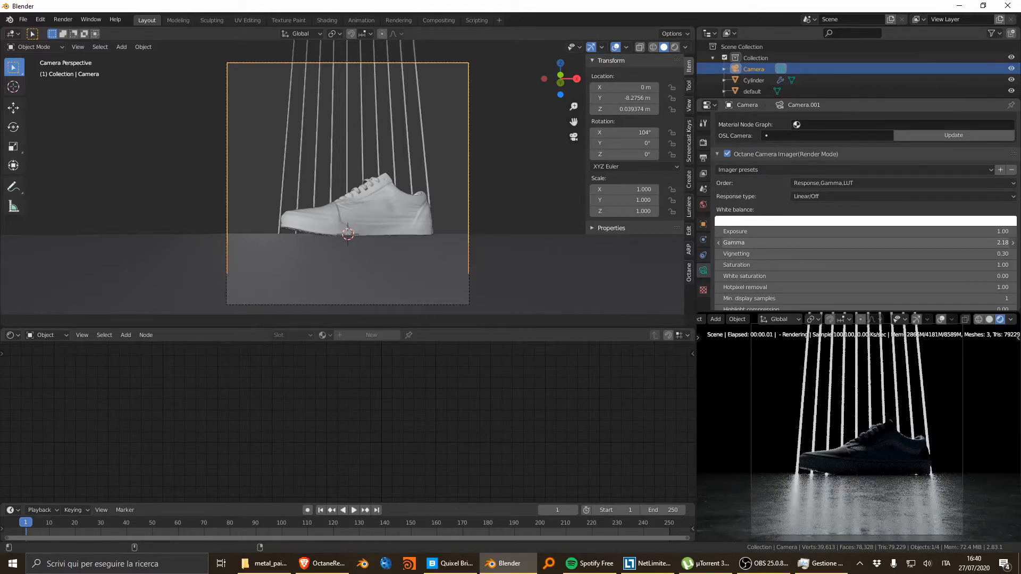
drag(798, 244, 800, 244)
click(758, 244)
key(Return)
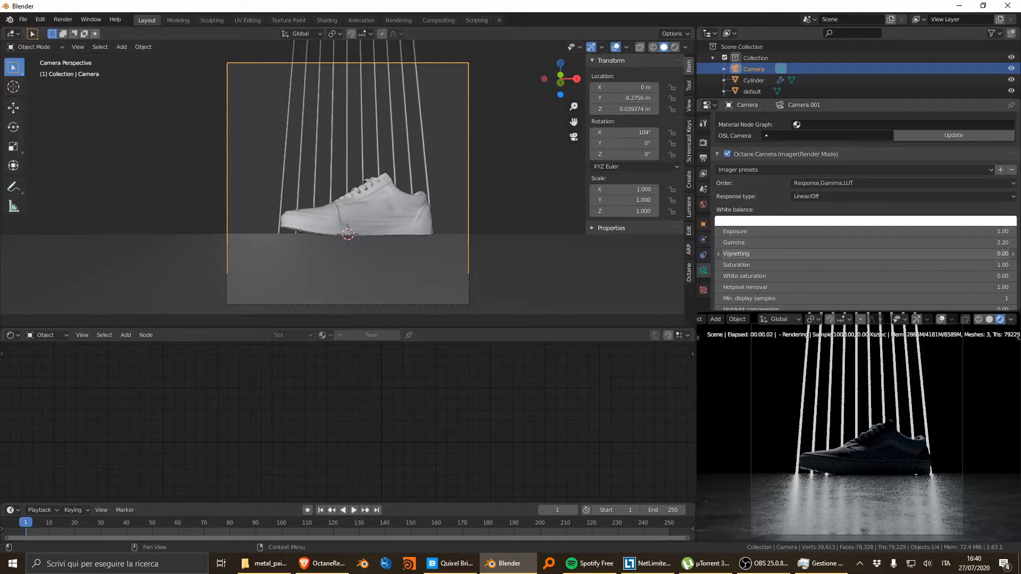
right_click(779, 255)
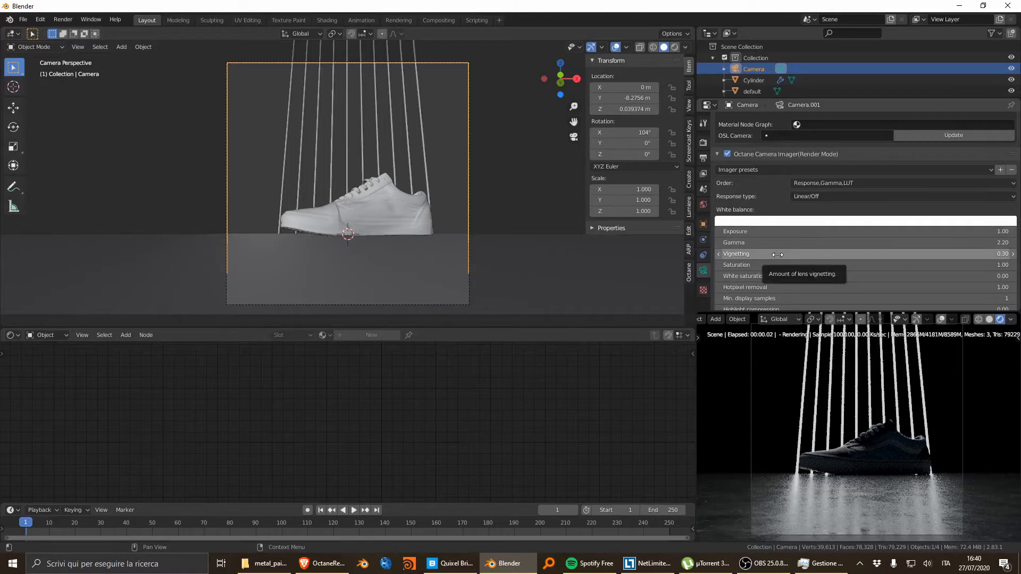
Select the shoe and add a Specular Material node to its Blue_Vans_Shoe material, below the existing material node
mouse_move(391, 192)
middle_down()
mouse_move(338, 235)
mouse_move(382, 202)
middle_up()
click(688, 105)
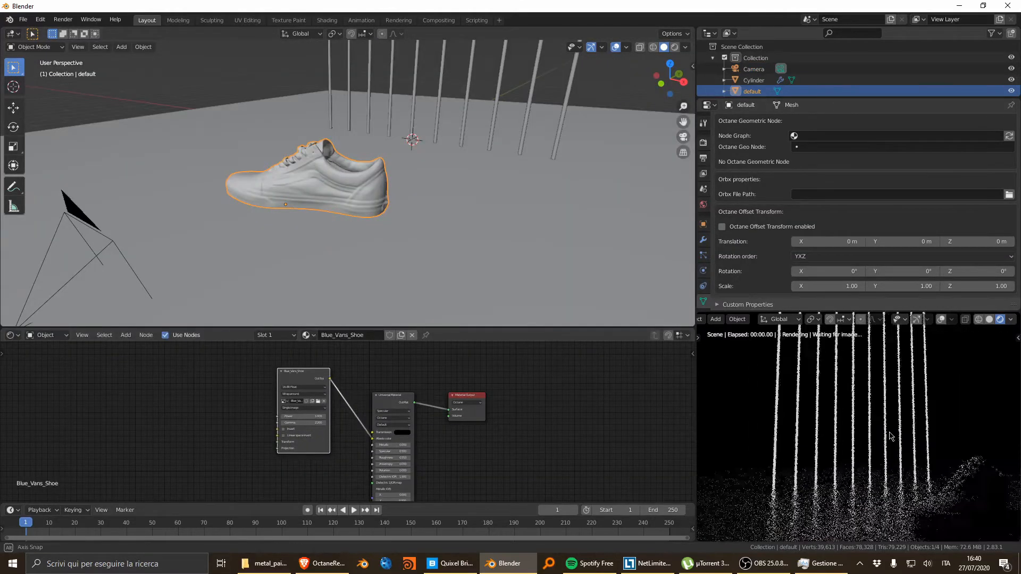
shift+middle_drag(953, 455, 878, 401)
scroll(819, 423, up, 5)
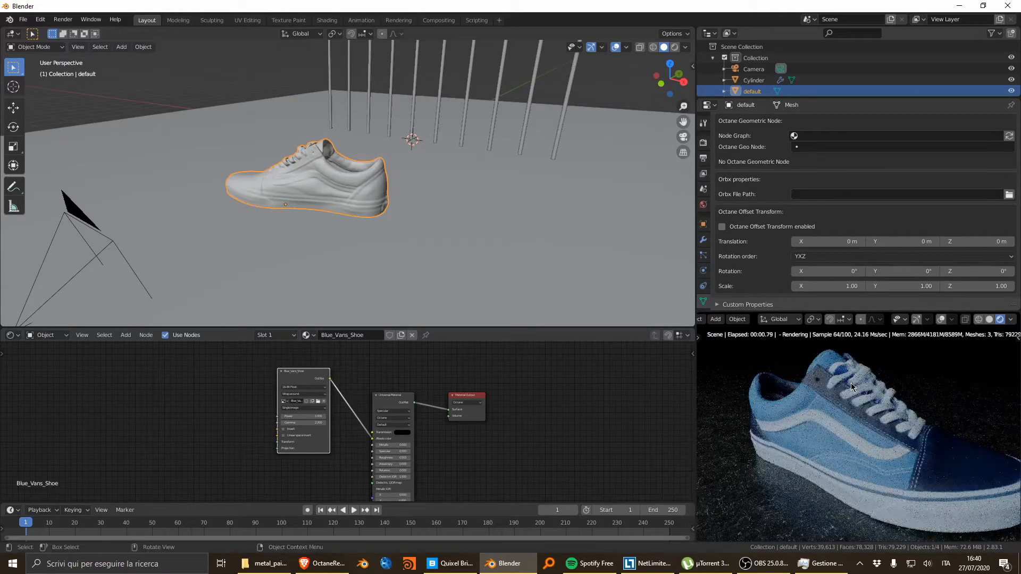
key(shift+a)
text(s)
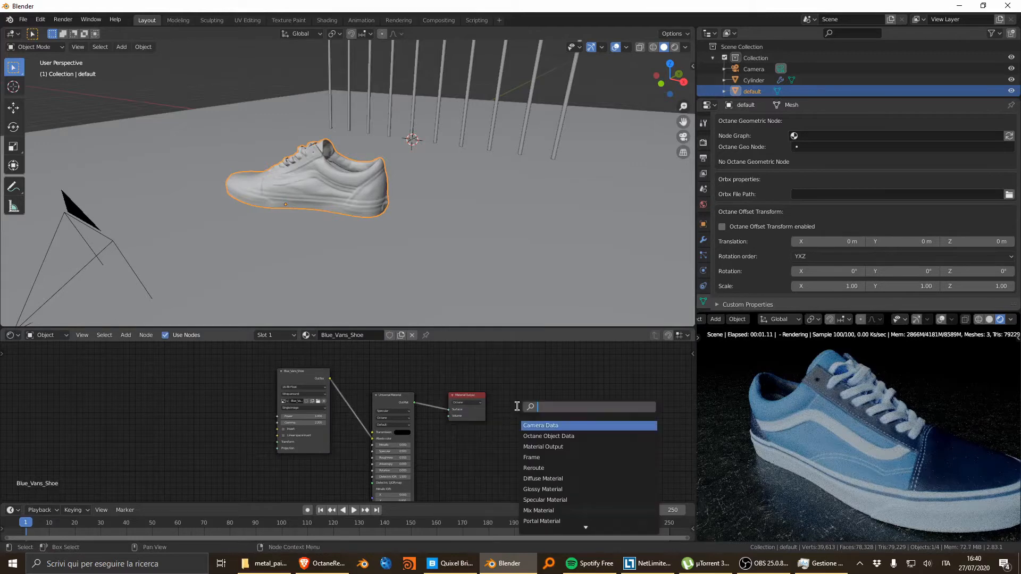
text(specu)
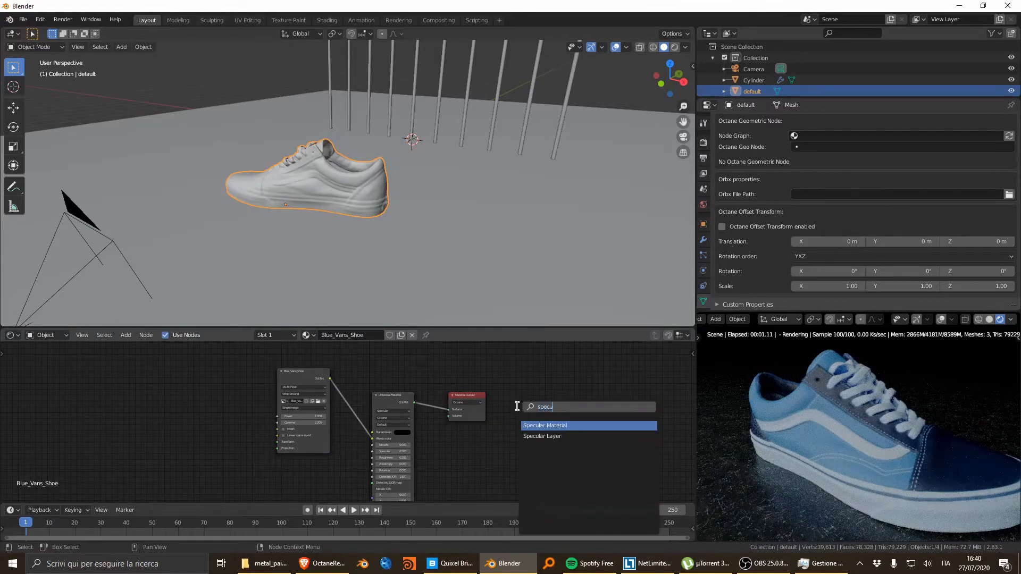
key(Return)
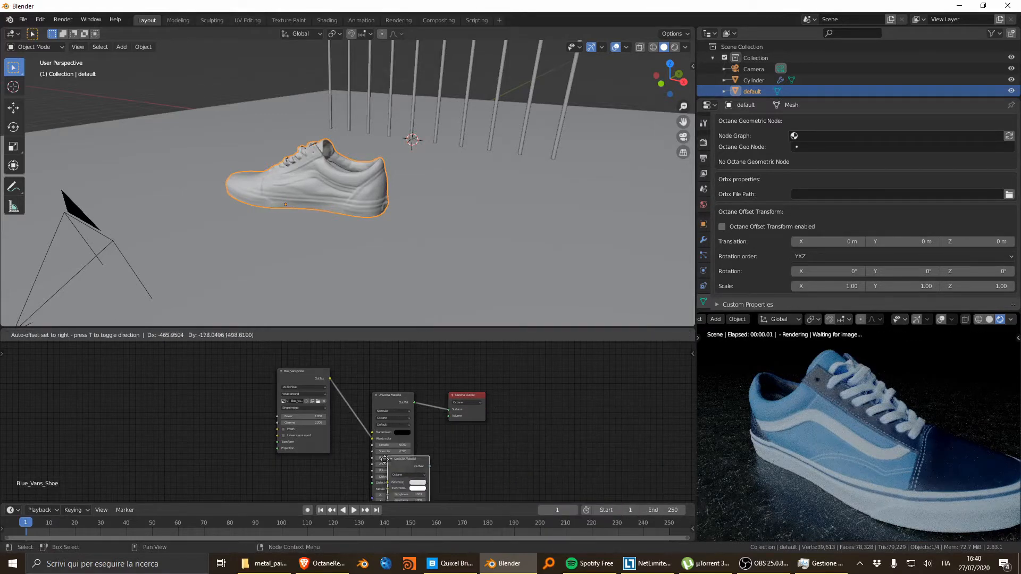
click(371, 368)
middle_drag(385, 398, 386, 472)
drag(393, 443, 393, 494)
drag(394, 366, 394, 365)
Replace the shoe's Universal Material node with a Diffuse Material node and place the Specular Material directly beneath it
scroll(396, 379, down, 6)
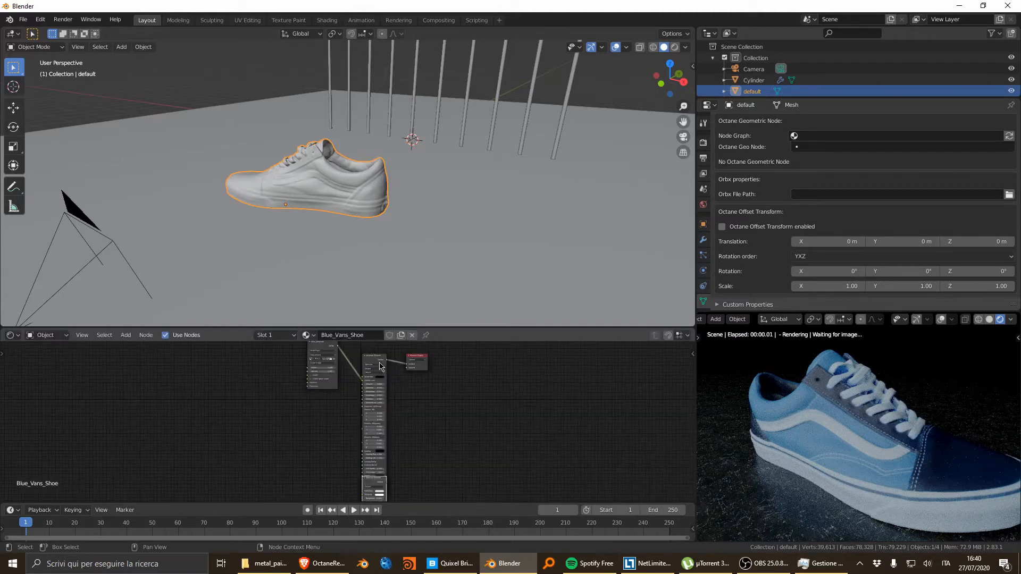
click(375, 358)
key(x)
key(shift+a)
text(sdiffu)
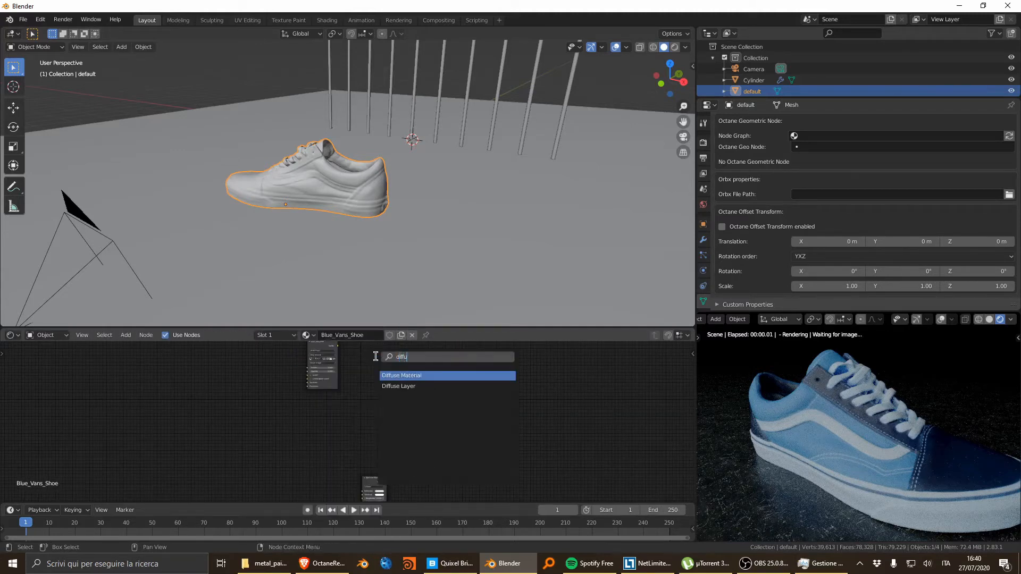
key(Return)
click(366, 352)
drag(374, 480, 375, 414)
Add a Mix Material node that combines the Diffuse and Specular Materials and connect it to the Material Output surface
key(shift+a)
text(smi)
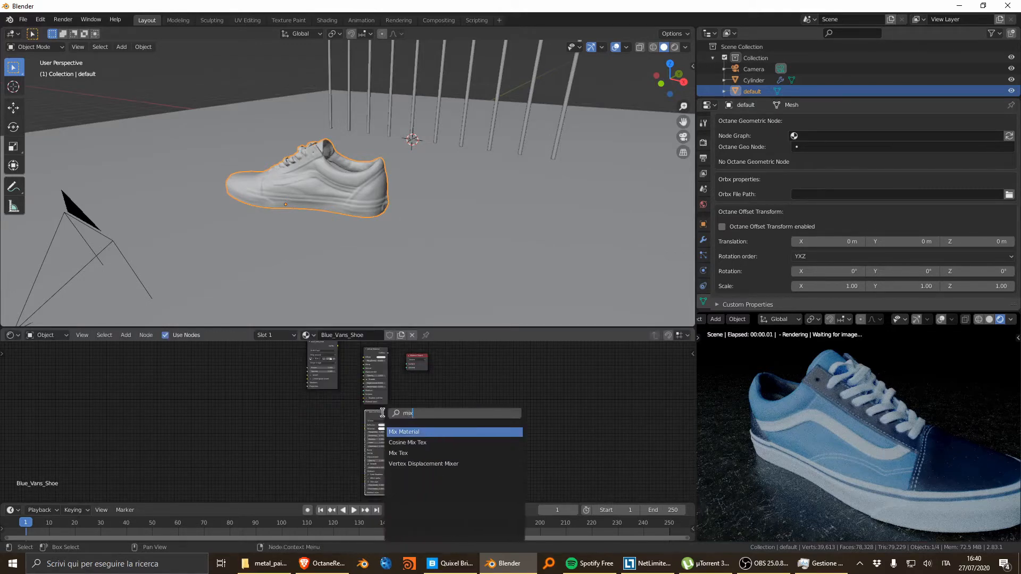
key(Return)
drag(412, 357, 485, 361)
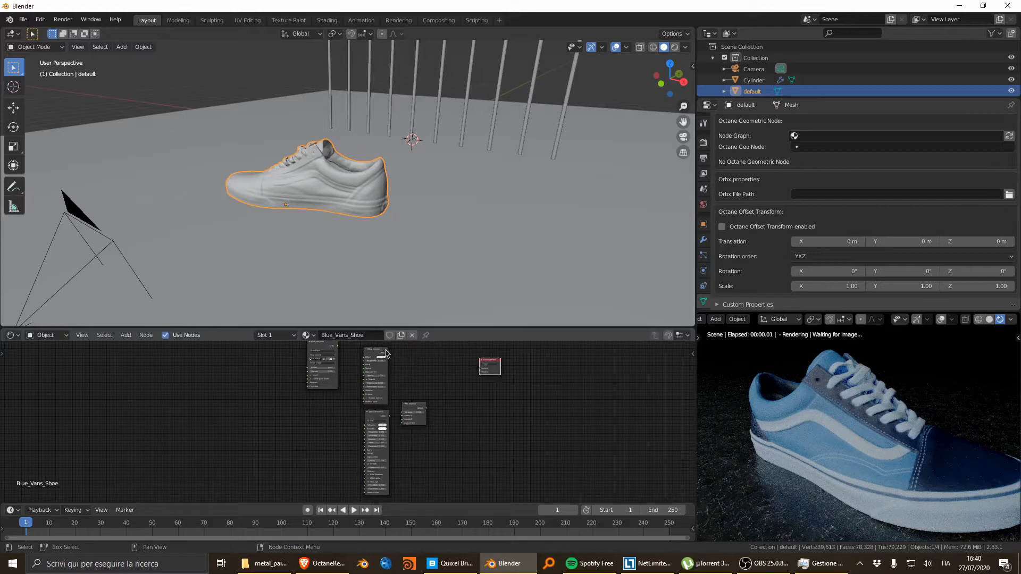
drag(387, 352, 405, 423)
scroll(406, 416, up, 7)
drag(458, 396, 457, 357)
middle_drag(457, 359, 389, 447)
drag(414, 450, 508, 420)
Connect the Specular Material directly to the Material Output surface to preview it on the shoe
middle_drag(430, 425, 425, 393)
scroll(425, 393, up, 2)
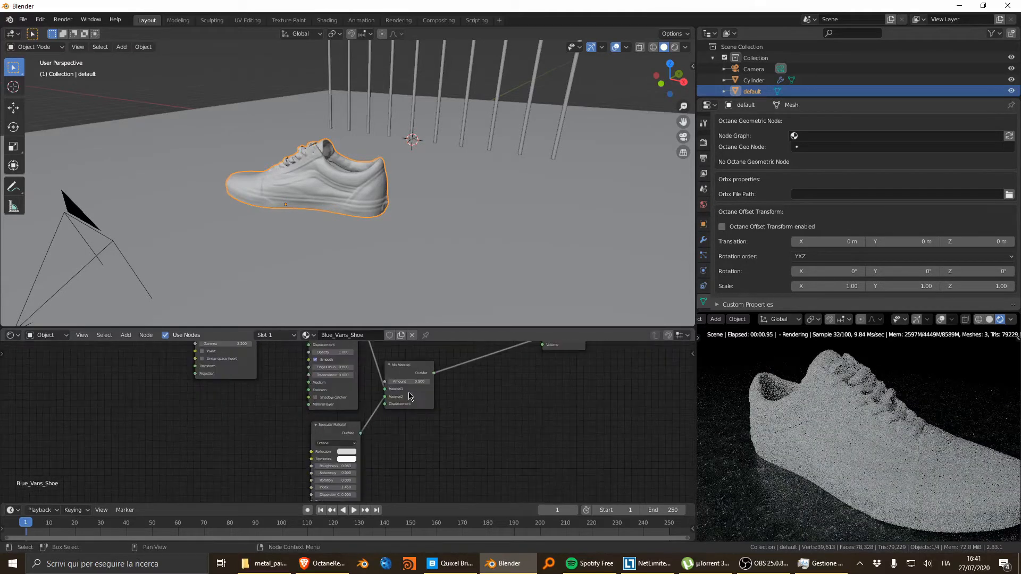
middle_drag(358, 453, 332, 456)
scroll(378, 407, up, 4)
scroll(332, 457, down, 2)
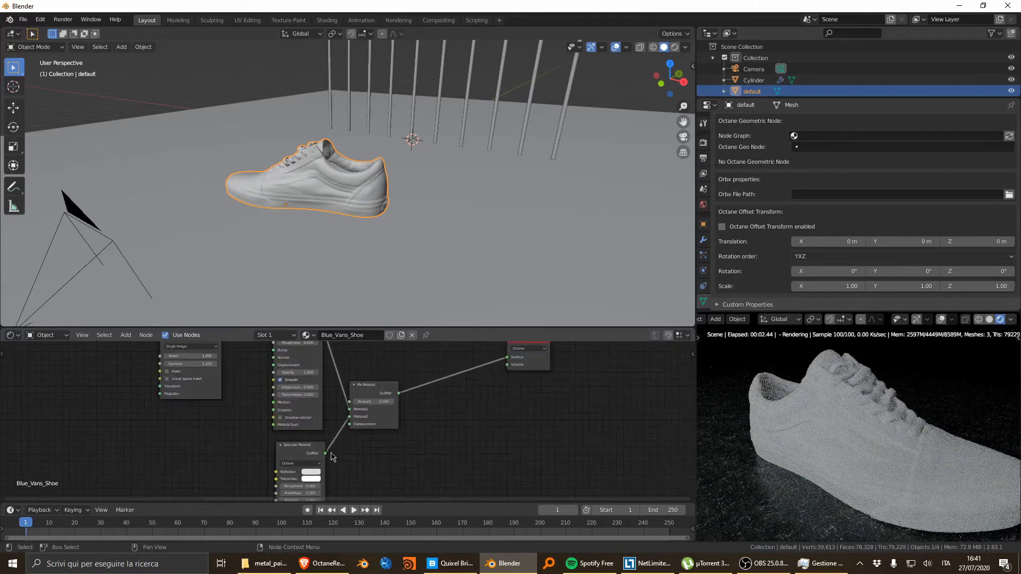
ctrl+shift+click(315, 456)
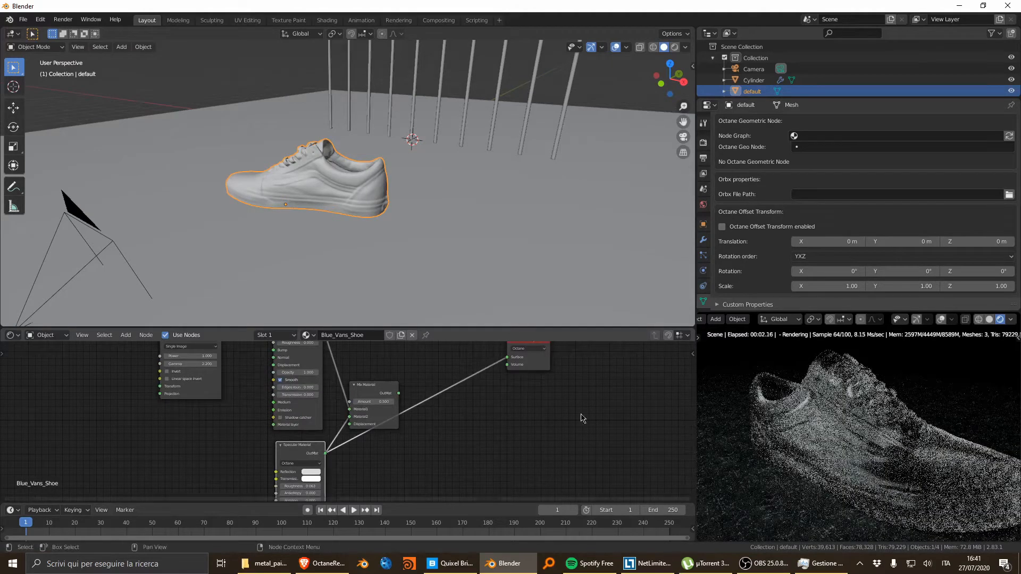
middle_drag(887, 462, 860, 470)
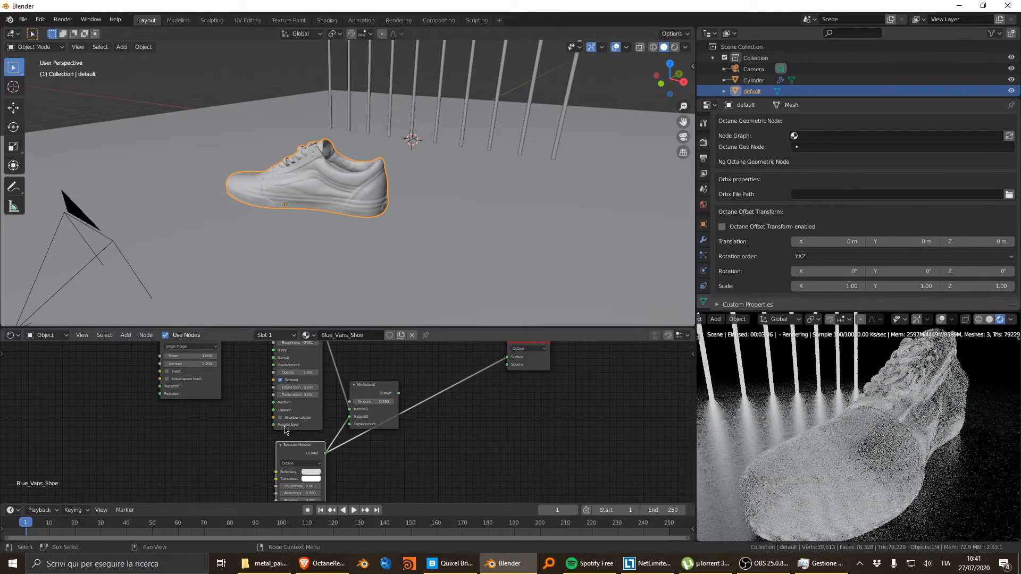
scroll(329, 197, up, 2)
Add a Subdivision modifier with viewport level 1 to the shoe and apply it
middle_drag(329, 196, 558, 206)
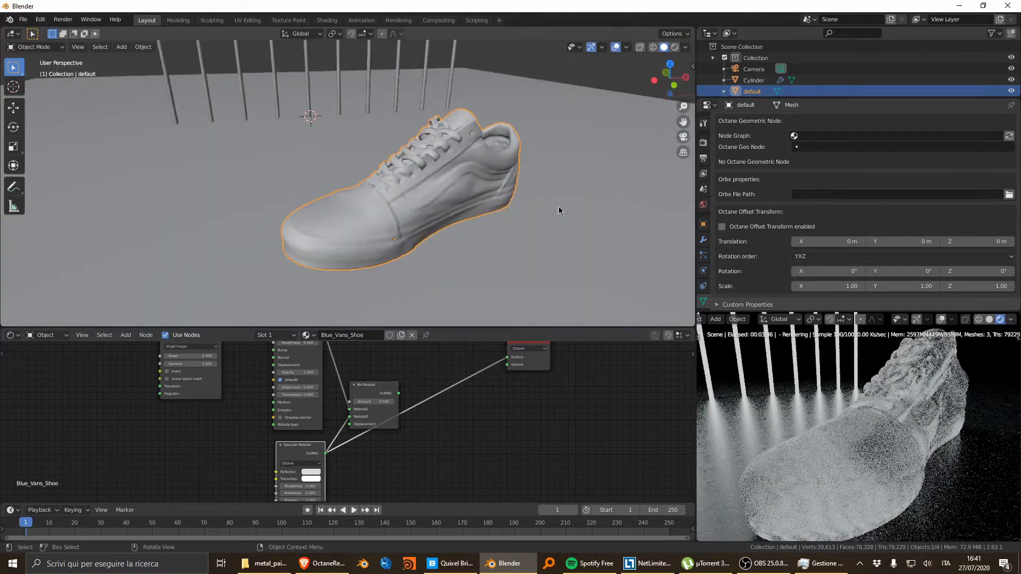
click(703, 239)
click(861, 121)
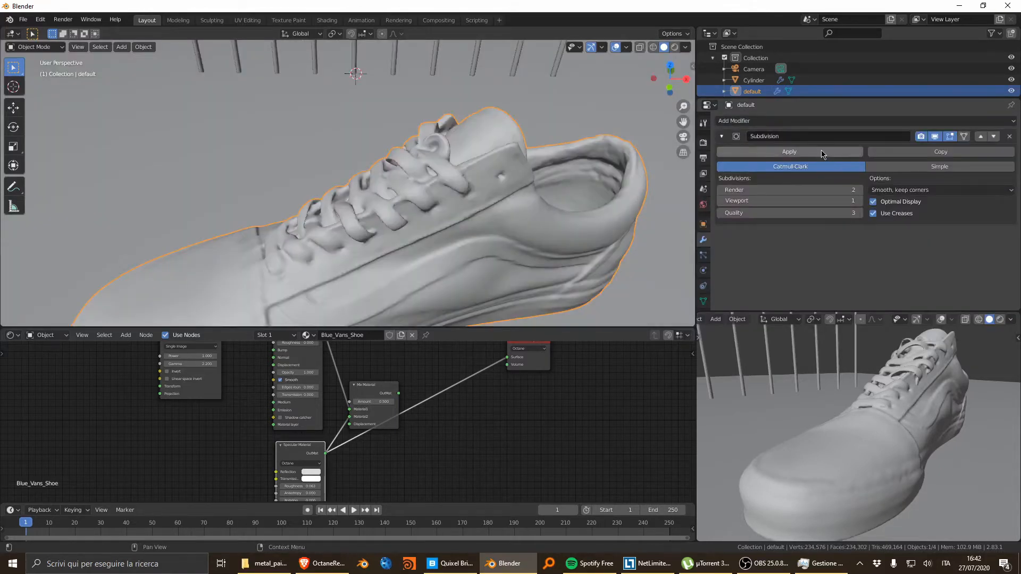
click(822, 154)
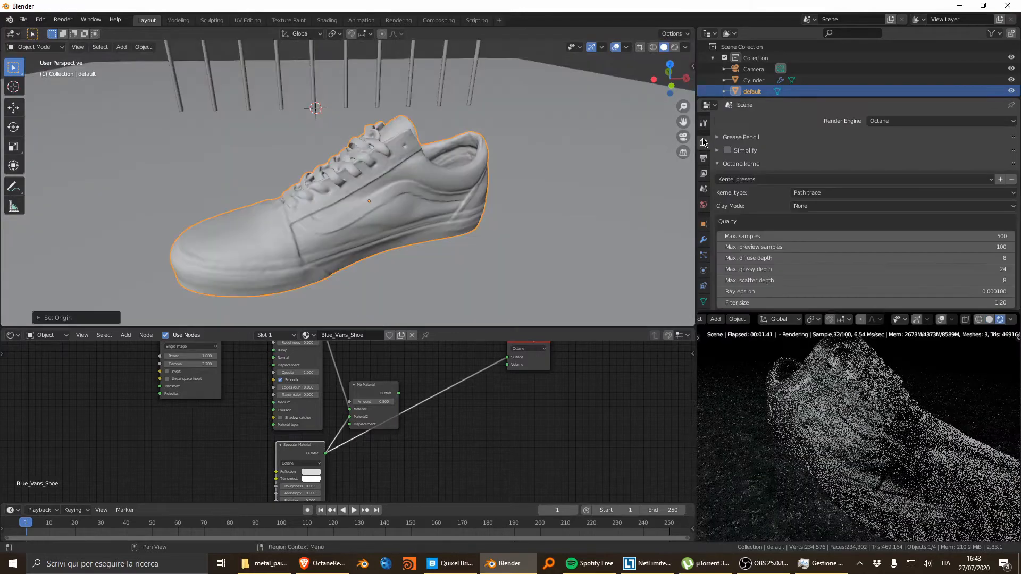
Limit the rendered preview to a region around the shoe
key(ctrl+b)
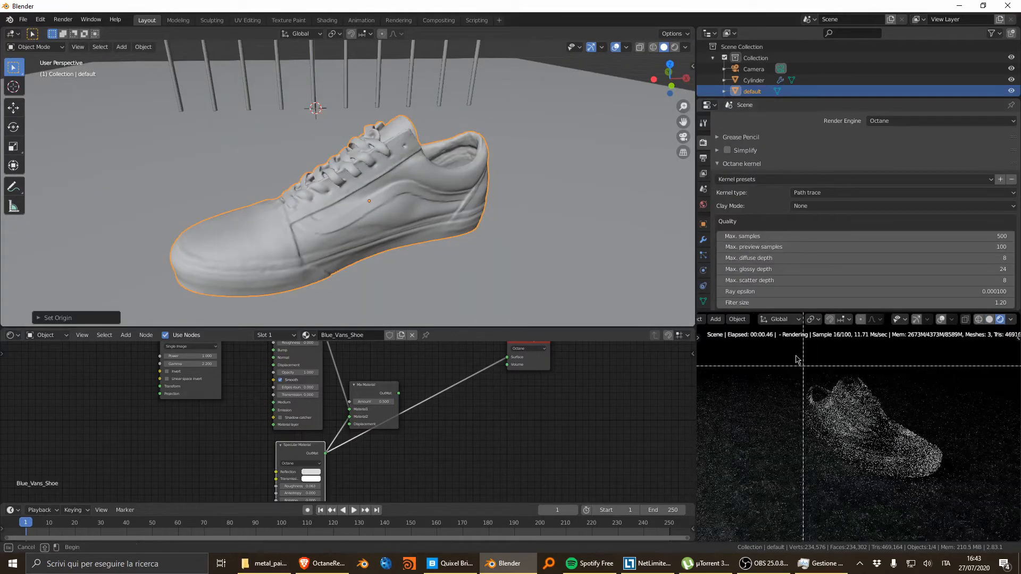
drag(796, 359, 953, 490)
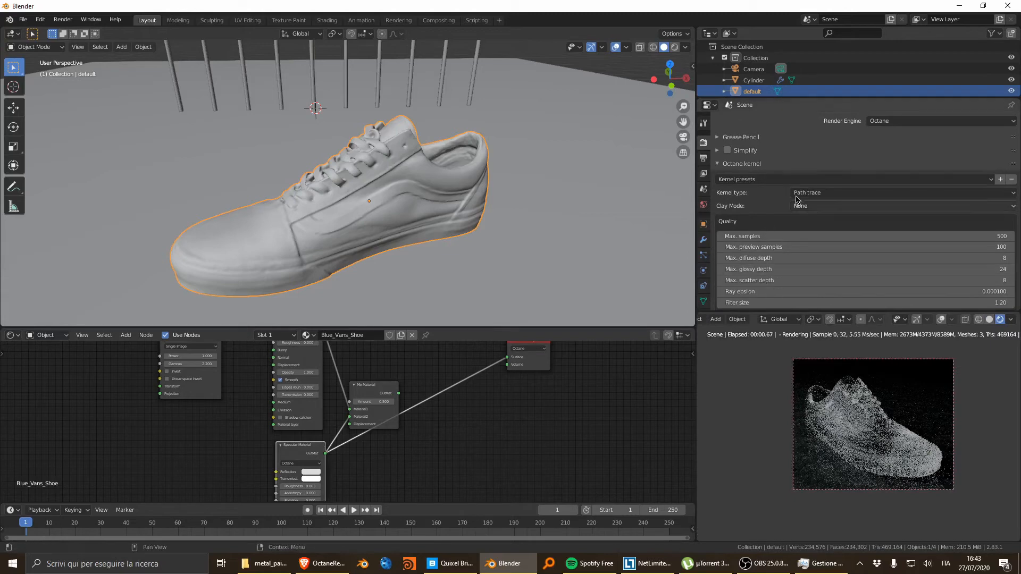
Compare the Direct light kernel type with Path trace in the shoe's rendered preview, ending on Path trace
click(796, 194)
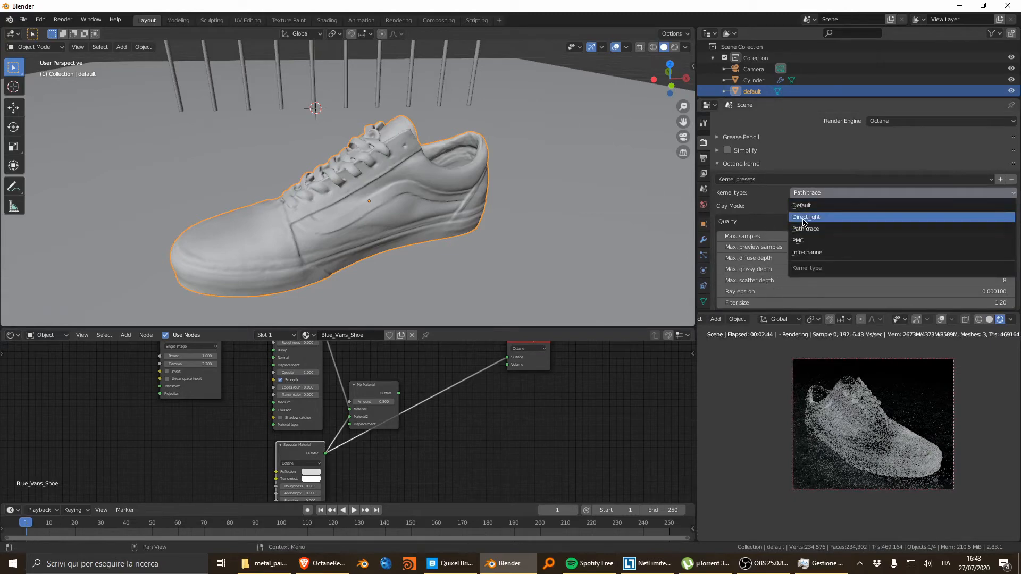
click(804, 218)
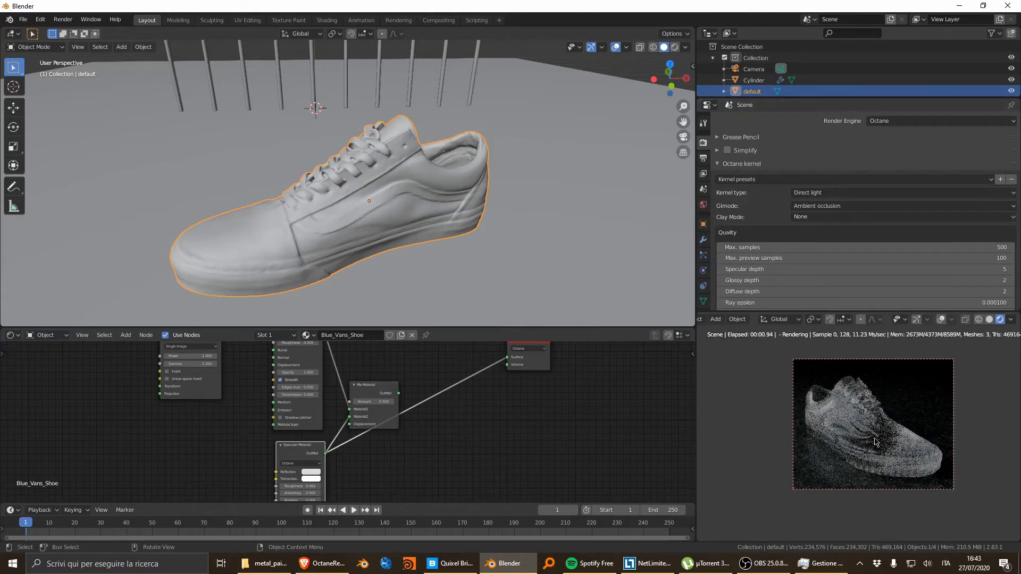
click(814, 192)
click(808, 229)
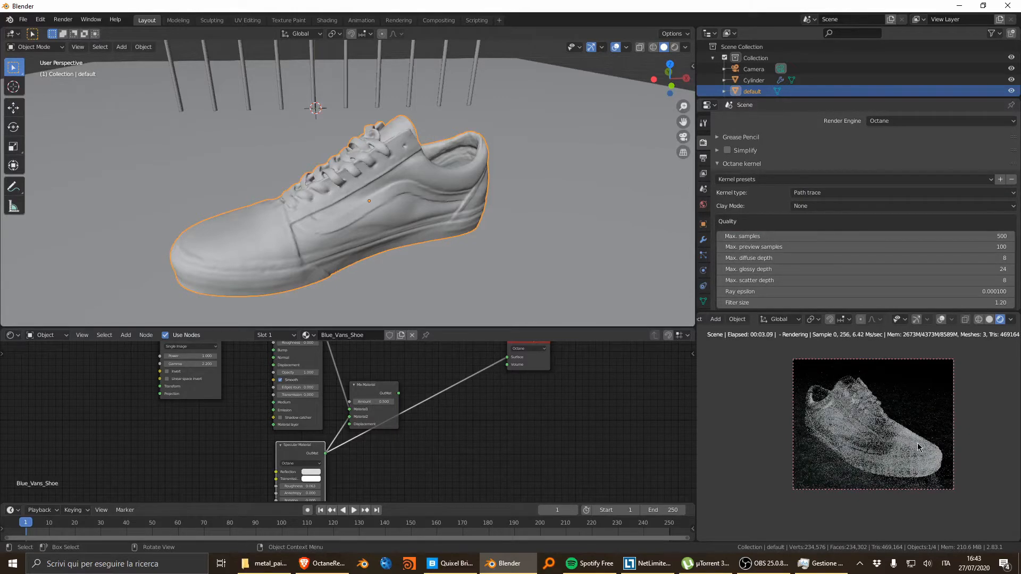
click(845, 193)
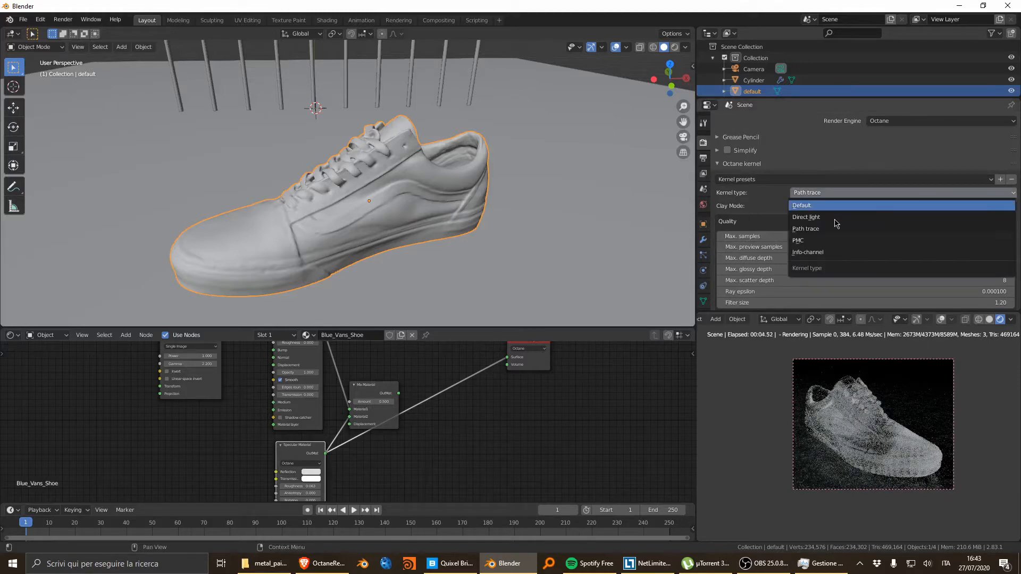
click(833, 223)
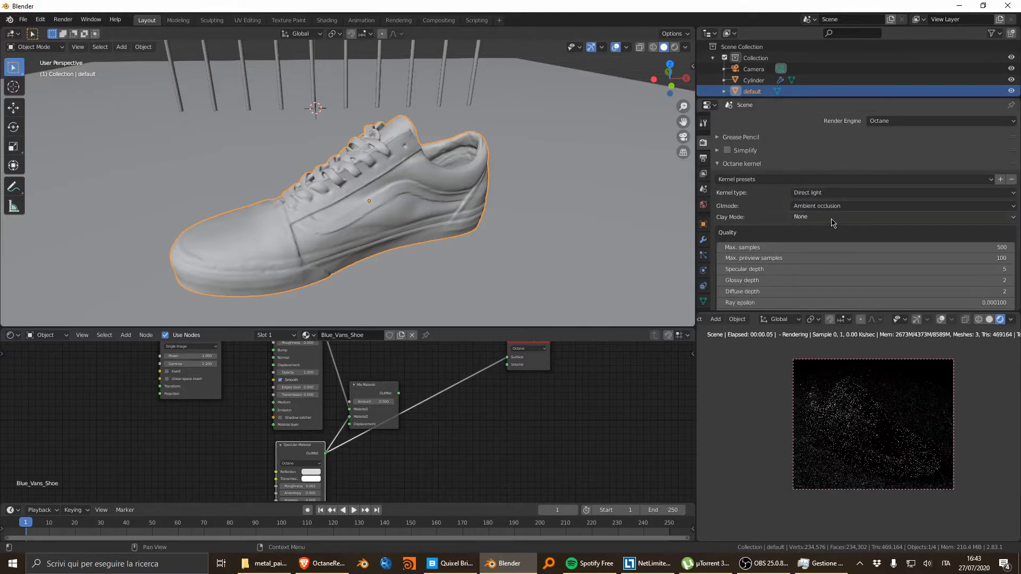
click(823, 194)
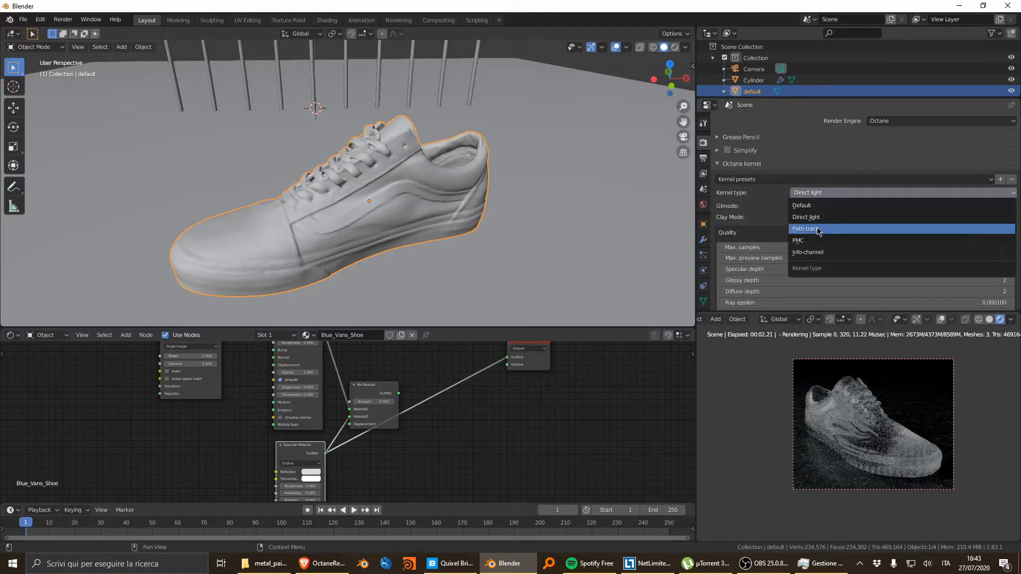
click(819, 230)
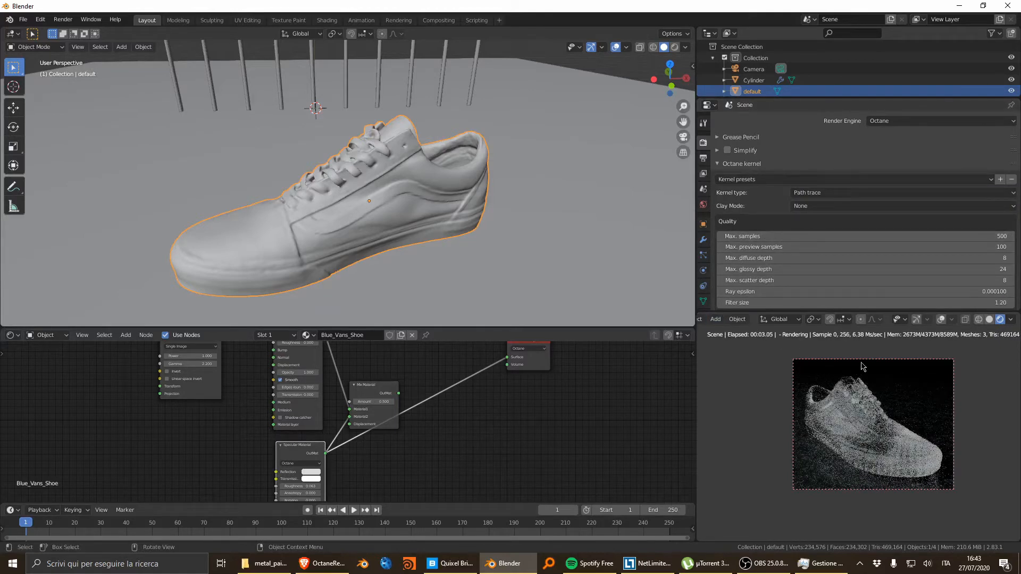
middle_drag(478, 383, 486, 439)
key(shift+a)
click(450, 409)
text(marble)
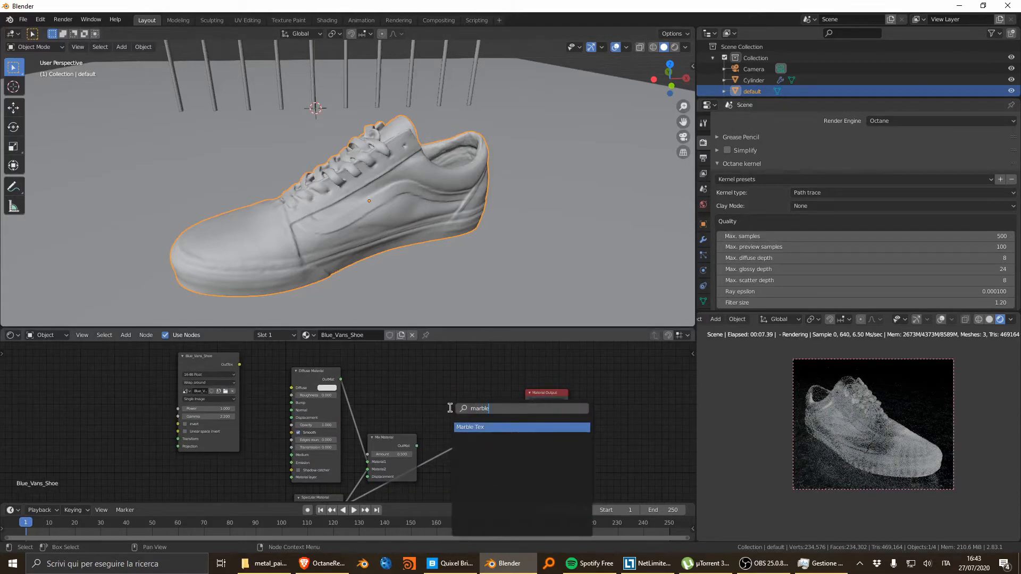
key(Escape)
Try a Saw Wave Tex node above the Diffuse Material, then delete it
key(shift+a)
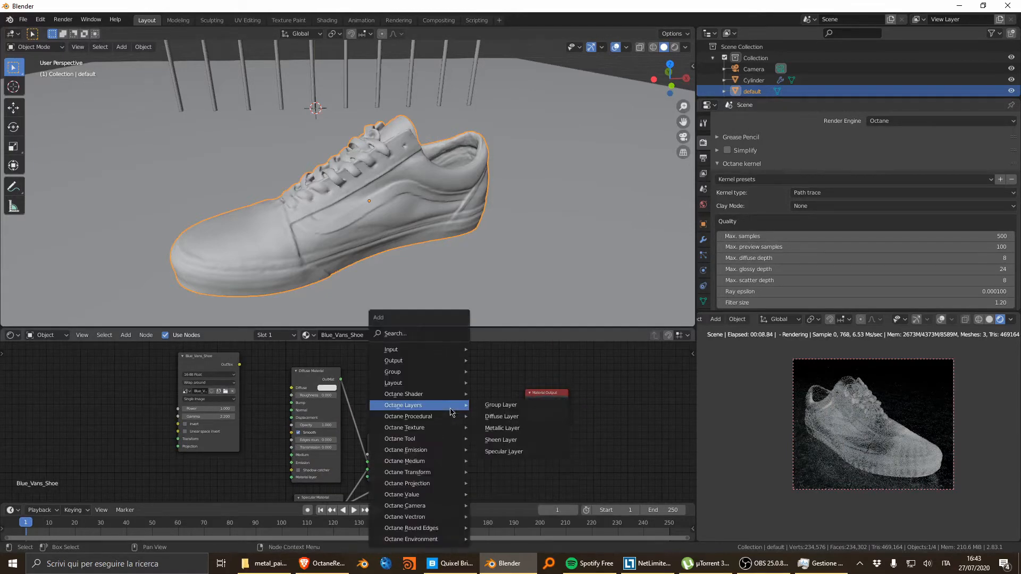
mouse_move(439, 417)
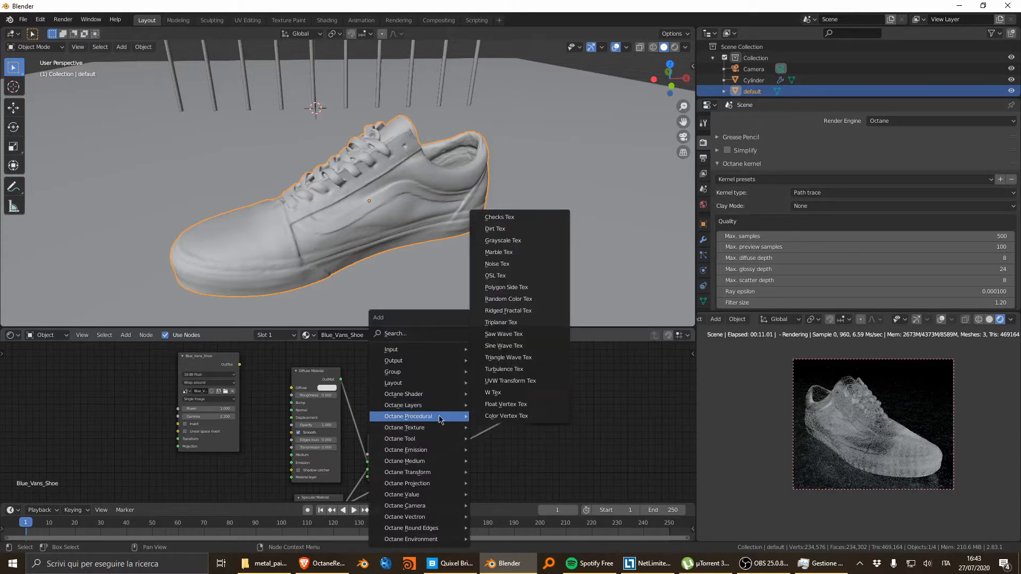
click(520, 334)
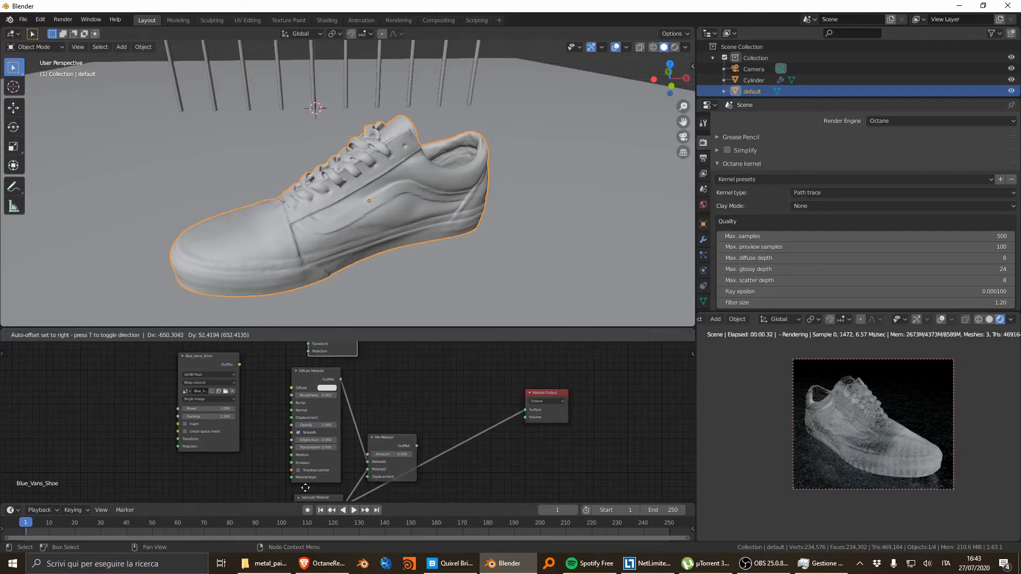
click(301, 345)
middle_drag(354, 420, 351, 481)
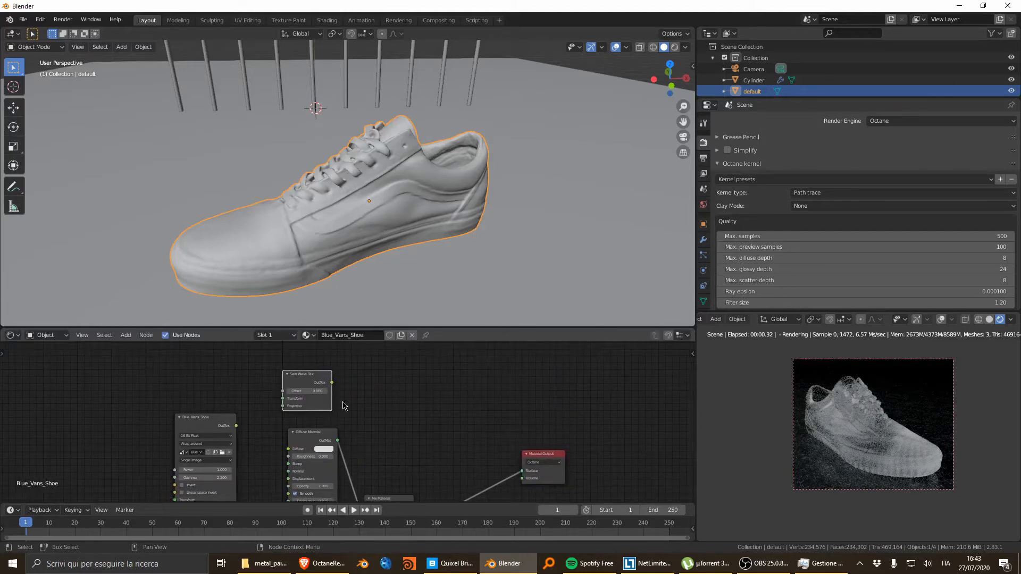
key(x)
Add a Marble Tex node above the Diffuse Material and link its output to the Mix Material's Amount
key(shift+a)
text(smar)
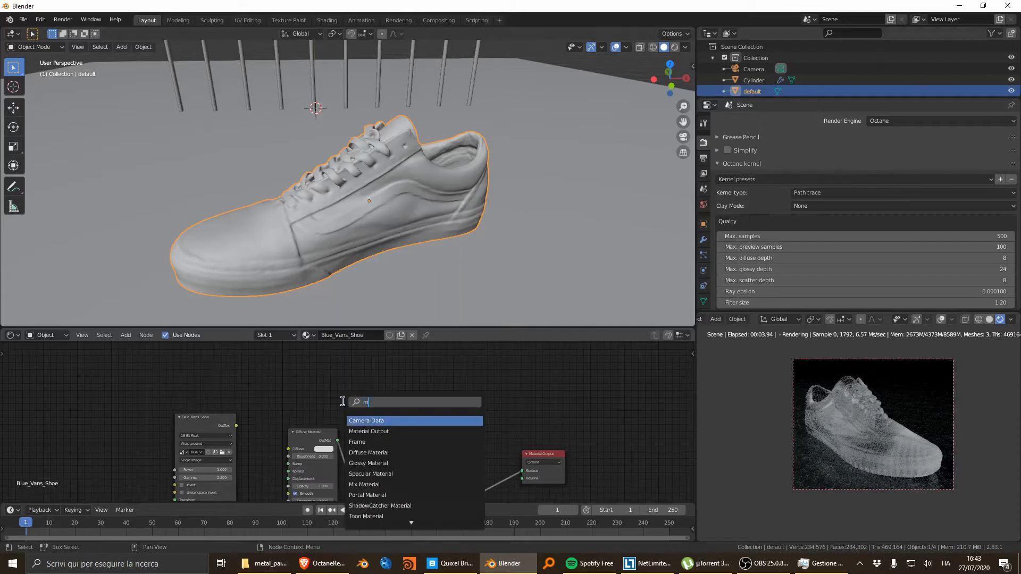
drag(343, 401, 279, 348)
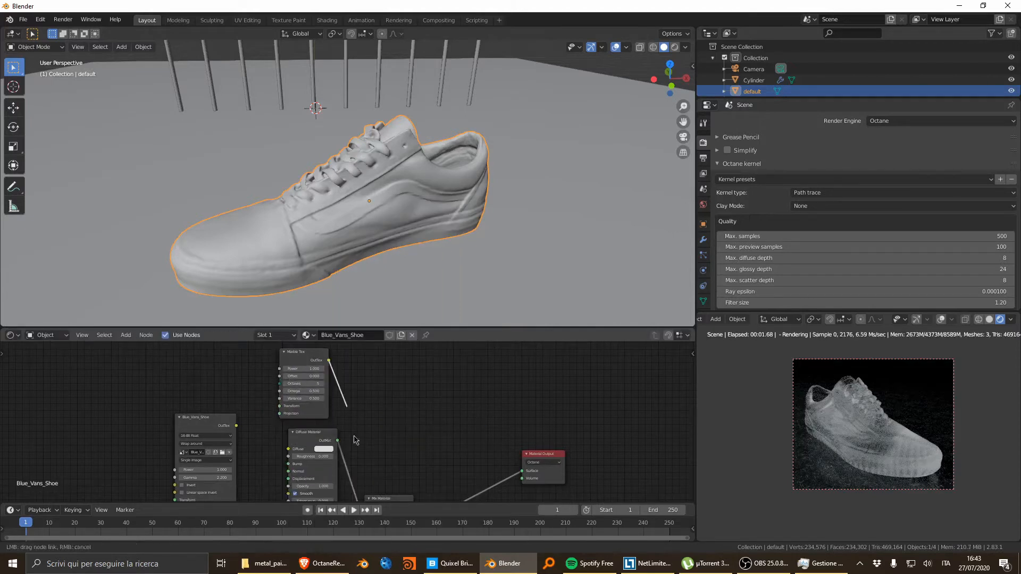
shift+scroll(380, 419, down, 5)
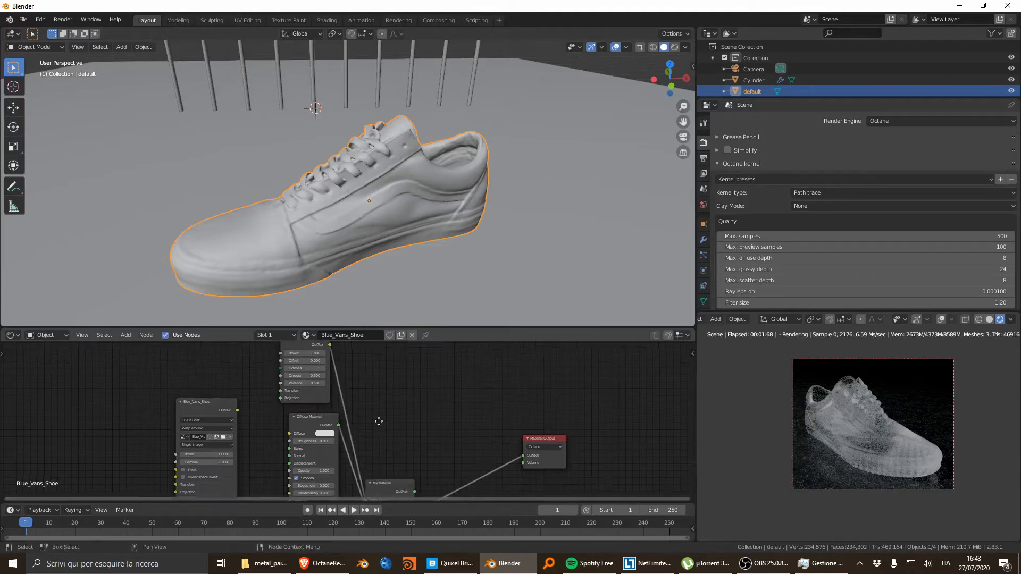
Link the Marble Tex to the Diffuse Material's Diffuse input and preview that material through the Material Output
middle_drag(392, 420, 421, 480)
ctrl+shift+click(396, 456)
scroll(419, 478, up, 1)
drag(353, 363, 310, 460)
ctrl+shift+click(345, 460)
Set the Marble Tex's Omega to 0 and its Variance to 0.1
scroll(347, 423, up, 5)
scroll(874, 428, up, 5)
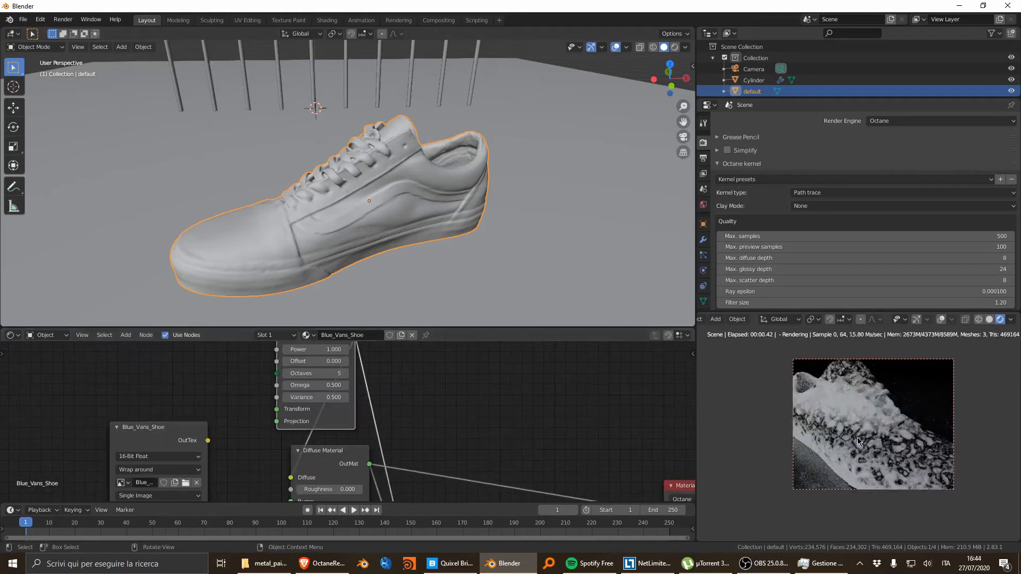
drag(332, 398, 290, 386)
Add a Full Transform node beside the Marble Tex and link it to the texture's Transform input
middle_drag(315, 349, 349, 403)
scroll(350, 403, down, 5)
key(shift+a)
click(329, 419)
text(full)
key(Return)
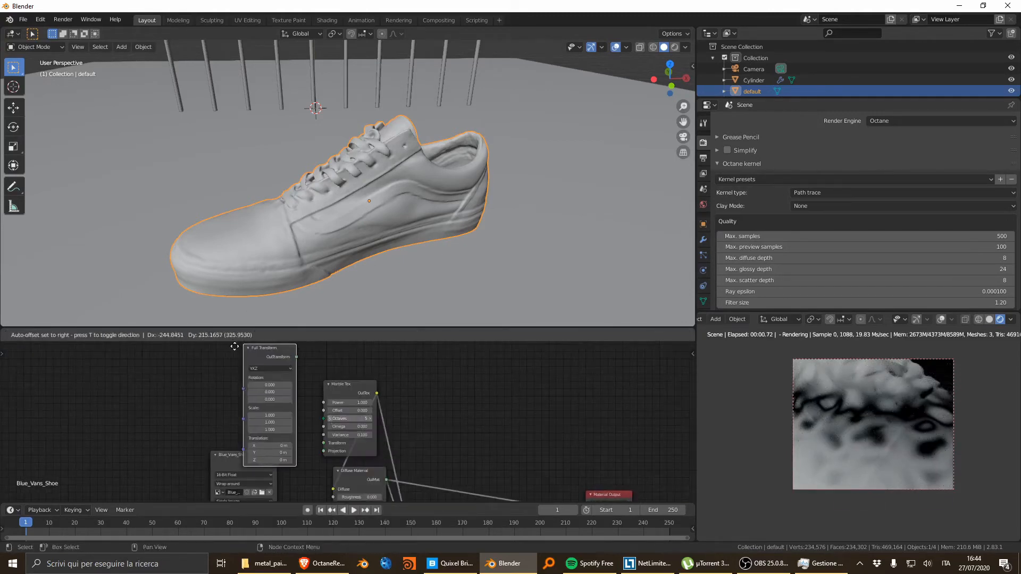
click(224, 397)
alt+right_drag(247, 379, 364, 439)
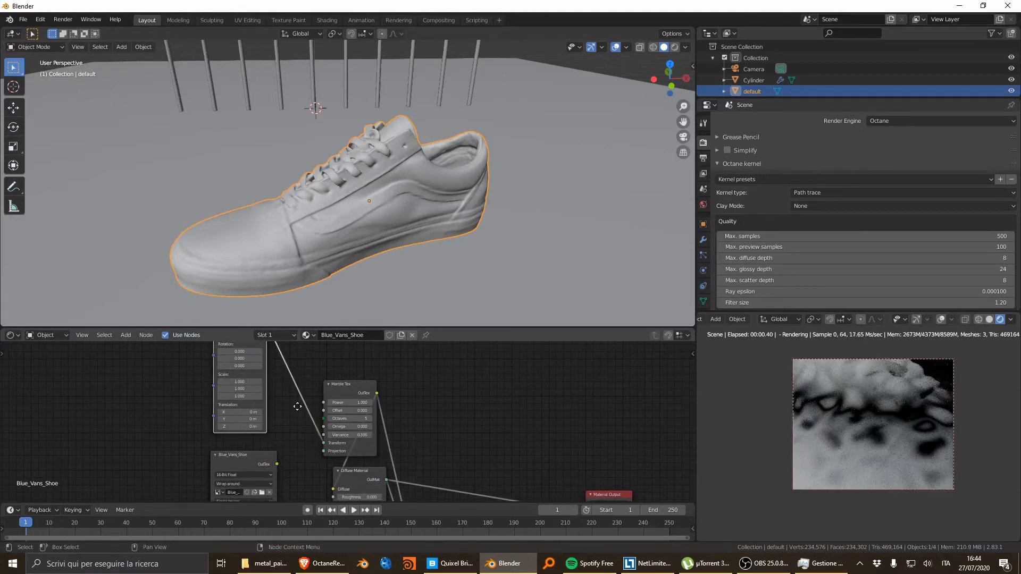
Set the Full Transform's third rotation value to 90 and all three scale values to 0.6
middle_drag(290, 402, 311, 416)
drag(260, 378, 303, 378)
click(258, 378)
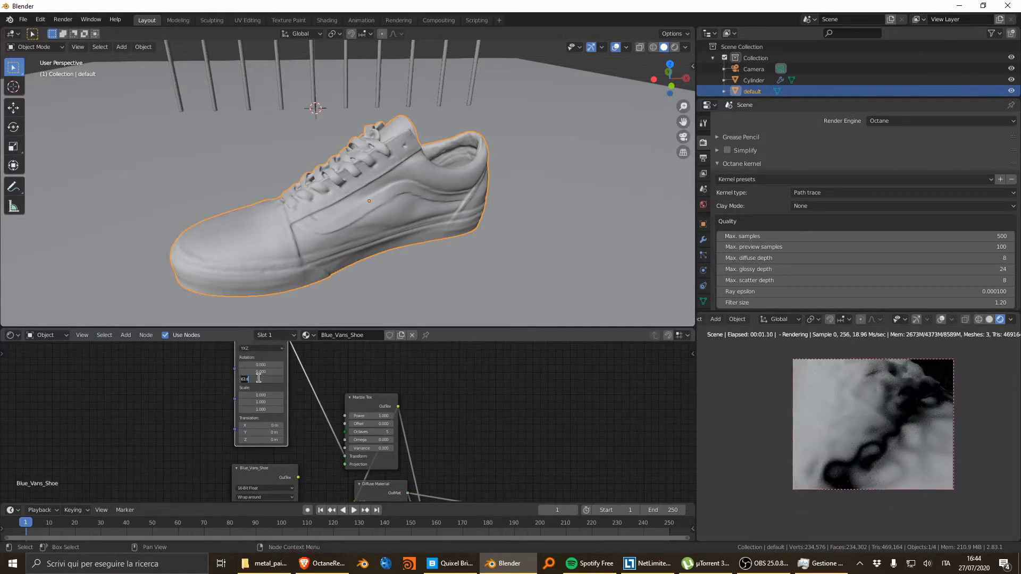
text(90)
key(Return)
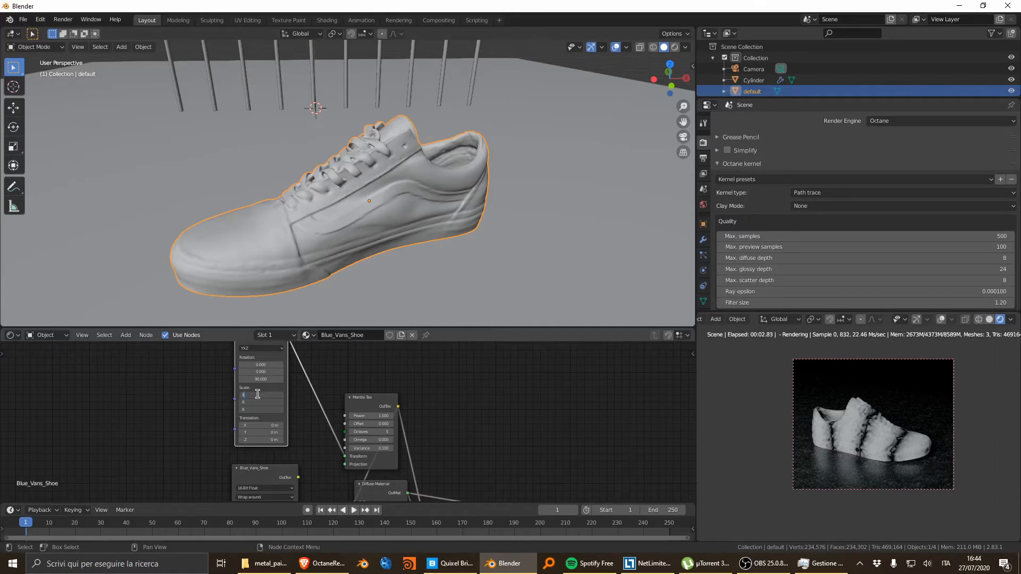
text(0.6)
key(Return)
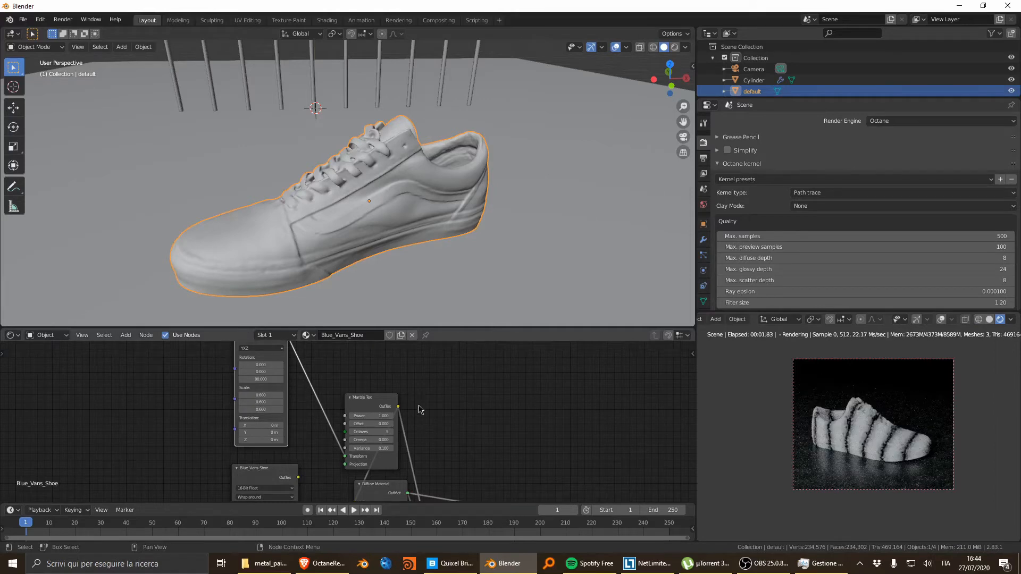
Move the Marble Tex and Full Transform nodes away from the Diffuse Material to make room after them
scroll(412, 410, up, 3)
scroll(367, 405, down, 5)
drag(217, 371, 399, 424)
key(g)
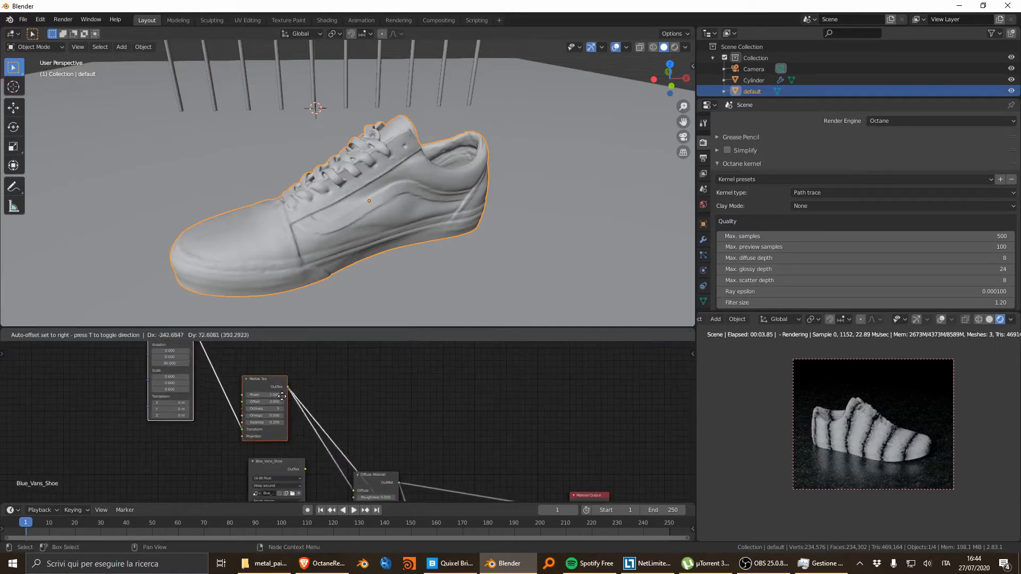
click(265, 392)
Insert a Gradient Tex node after the Marble Tex and link its output to the Mix Material's Amount and the Diffuse input
key(shift+a)
click(345, 392)
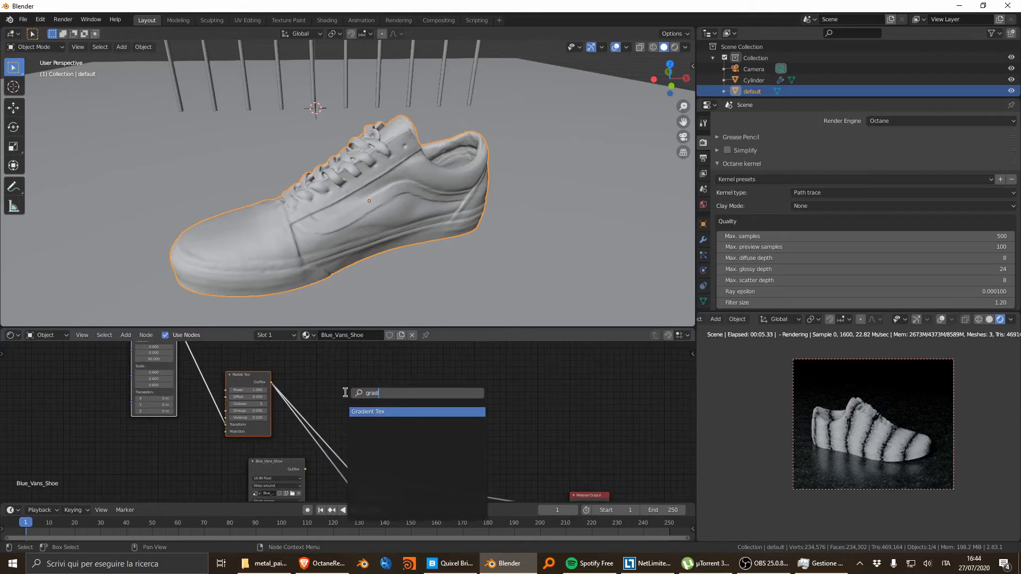
text(gradie)
key(Return)
click(307, 400)
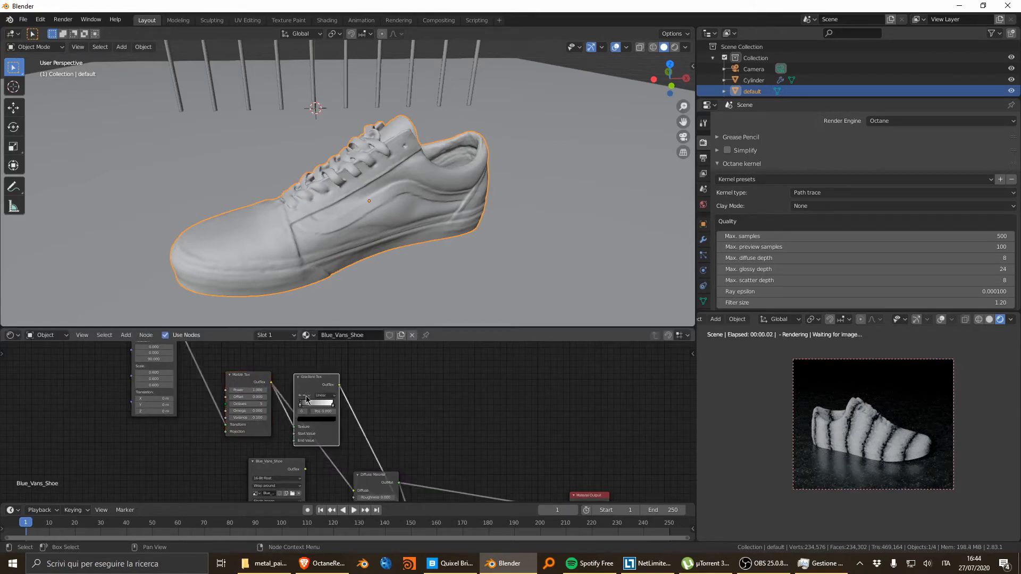
middle_drag(328, 415, 325, 408)
drag(349, 485, 349, 484)
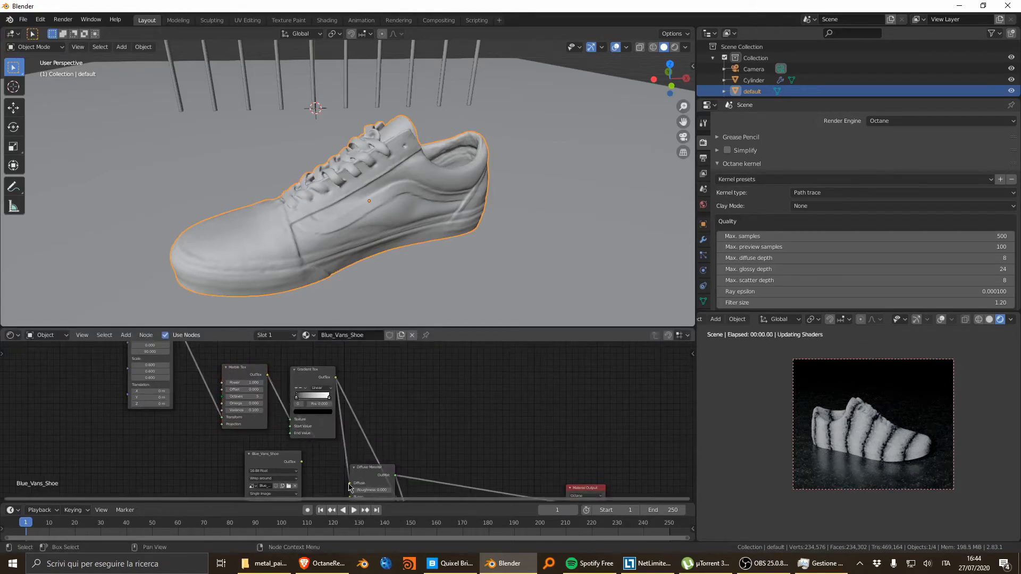
Set the Gradient Tex interpolation to Constant and move its white stop to position 0.511
scroll(297, 399, up, 3)
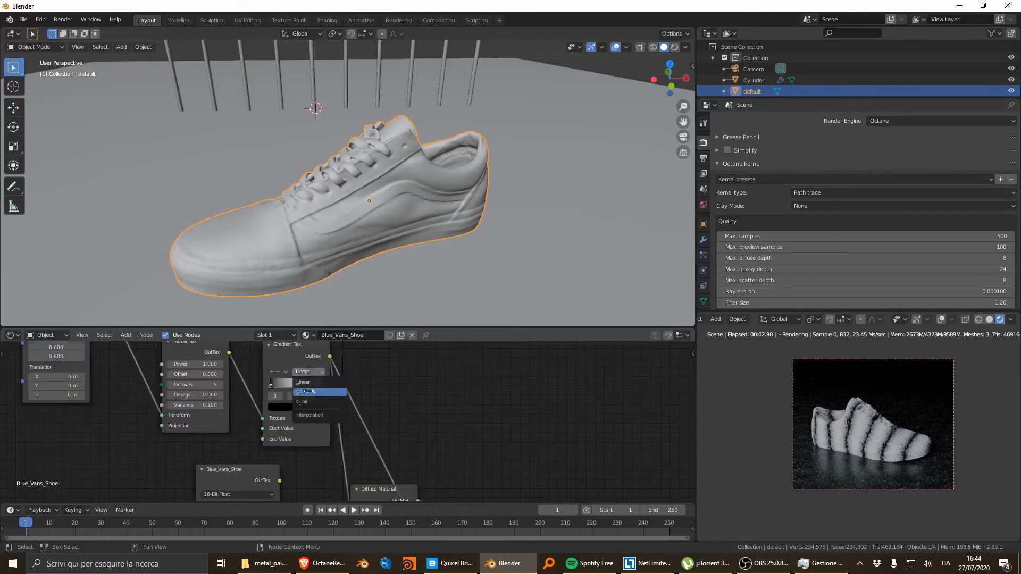
click(313, 391)
drag(320, 389, 294, 388)
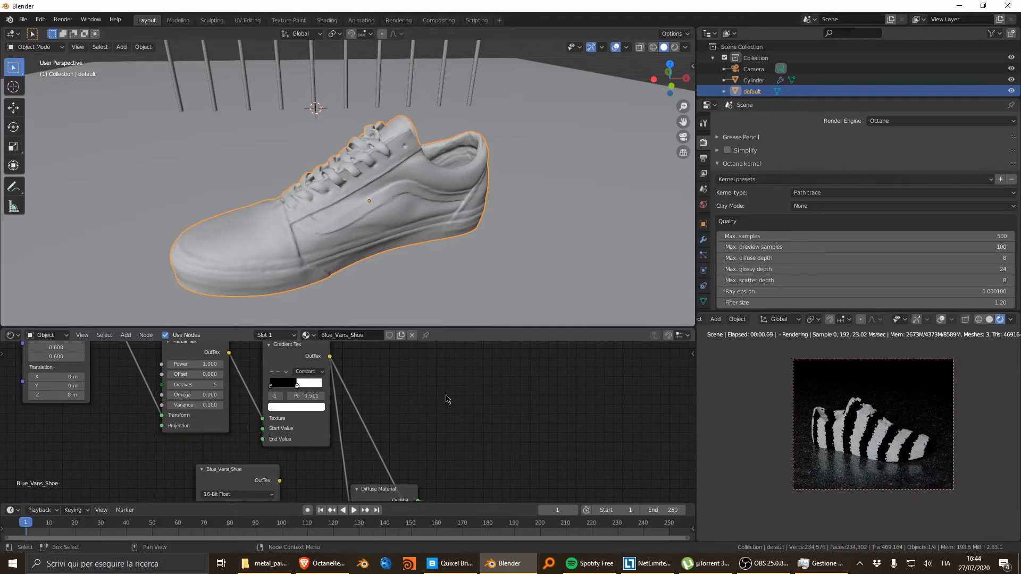
Try a different Variance on the Marble Tex, checking the shoe's stripes up close, and undo the change
scroll(846, 431, up, 3)
scroll(230, 397, up, 2)
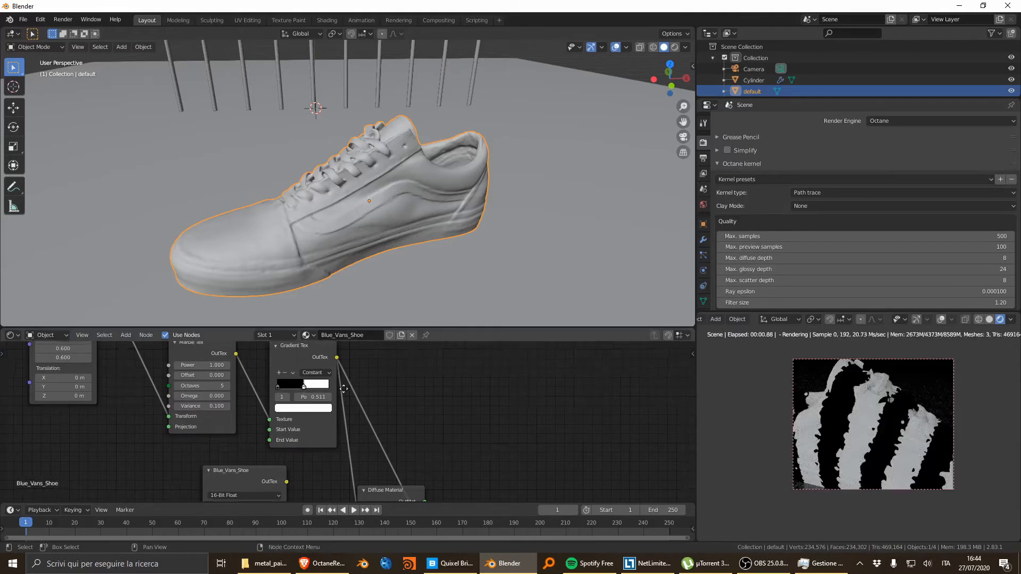
mouse_move(226, 403)
mouse_down()
mouse_move(255, 403)
mouse_move(223, 402)
mouse_move(230, 390)
mouse_up()
key(ctrl+z)
middle_drag(224, 392, 236, 410)
scroll(253, 444, down, 3)
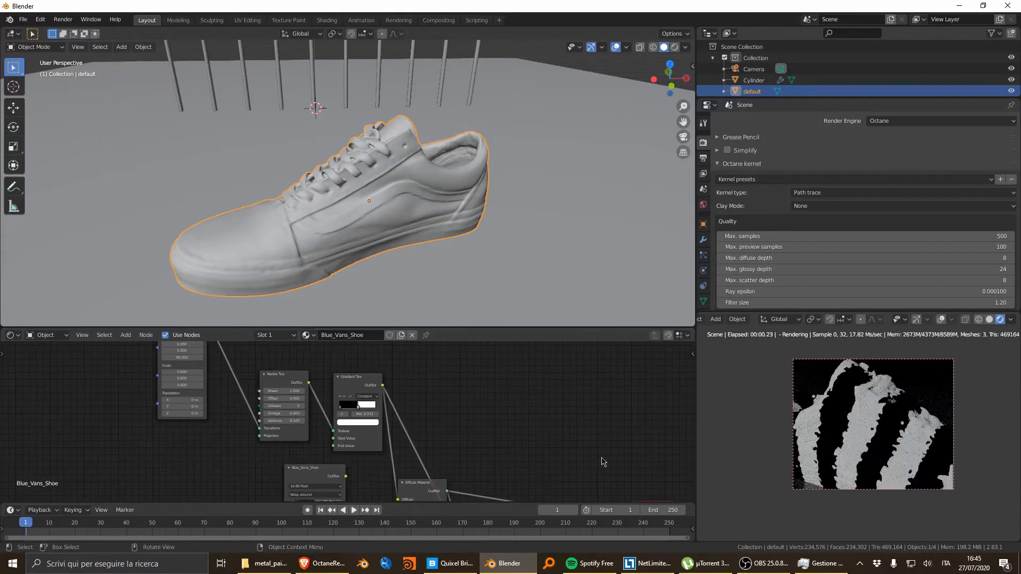
Link the Mix Material to the Material Output surface and the Blue_Vans_Shoe image texture to the Diffuse Material's Diffuse input
middle_drag(498, 478, 402, 379)
ctrl+shift+click(408, 457)
drag(401, 453, 414, 434)
scroll(414, 434, down, 1)
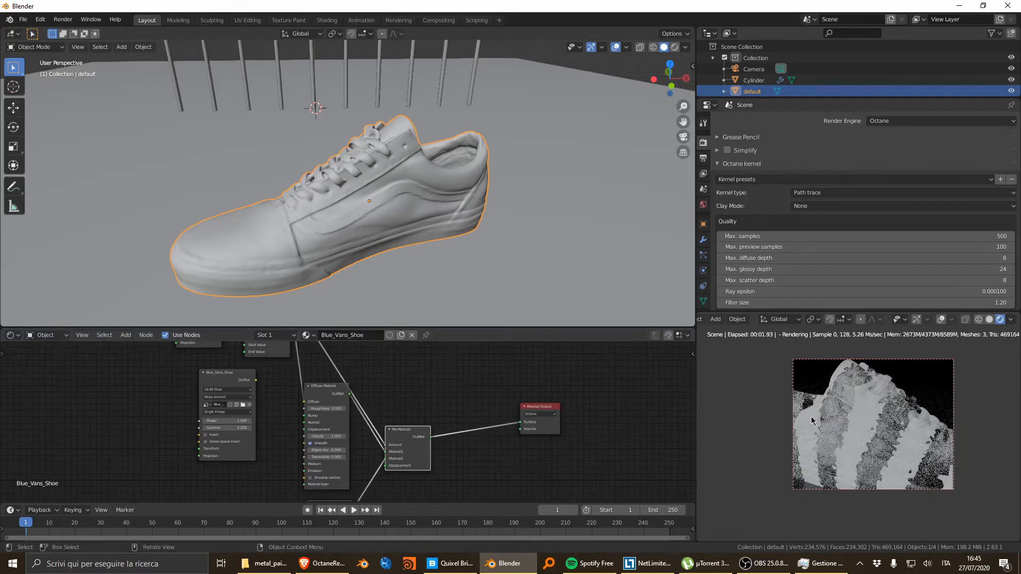
middle_drag(266, 382, 307, 392)
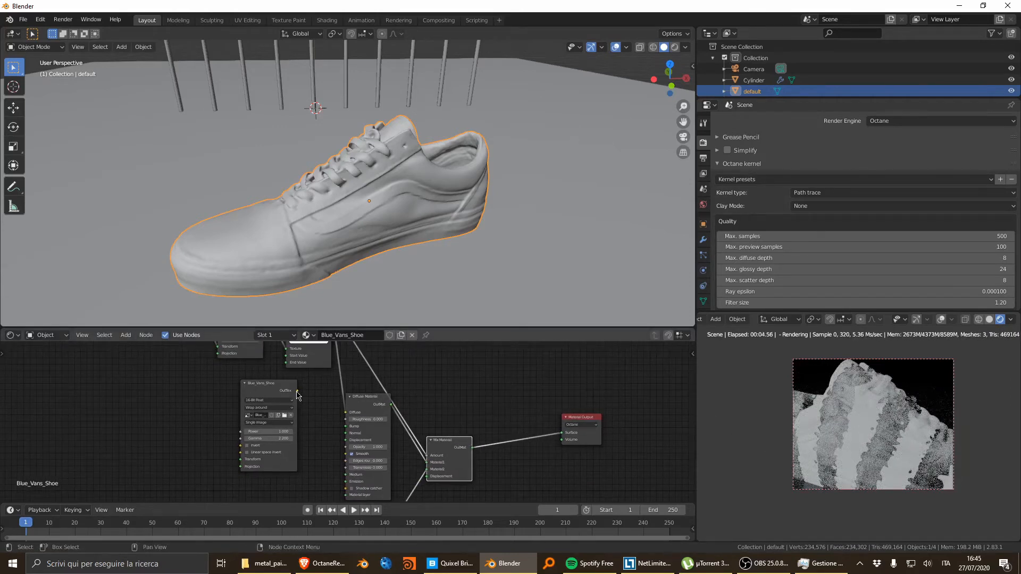
drag(347, 416, 345, 412)
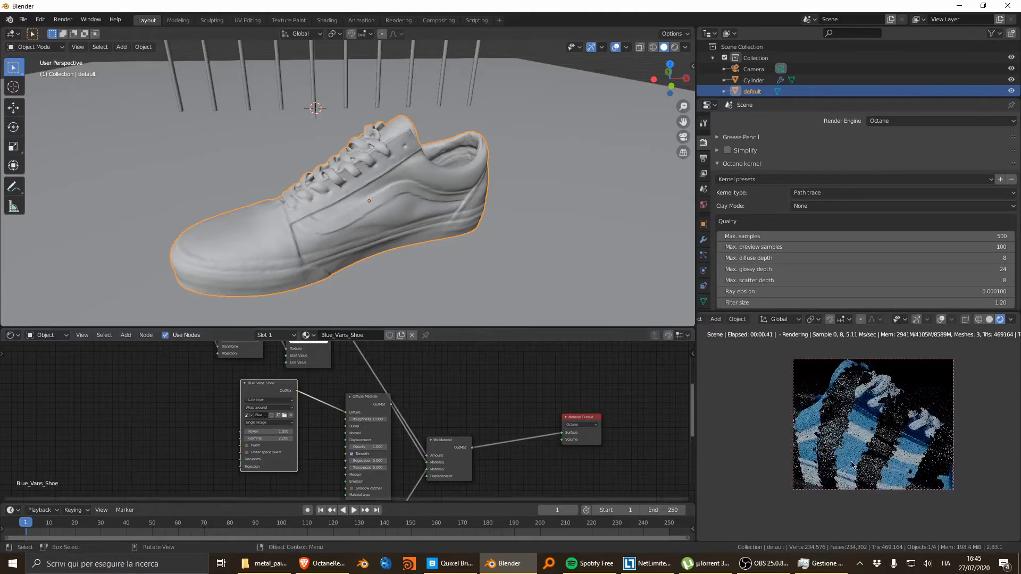
Give the shoe a Solidify modifier with a thickness of 0.014 m, with the preview viewport in solid shading
key(KP_0)
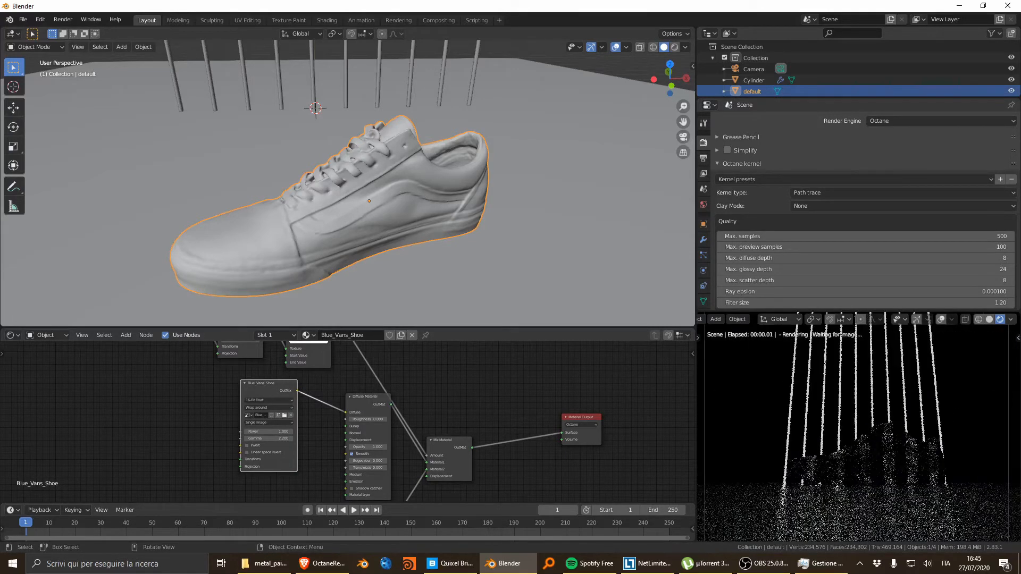
scroll(840, 436, up, 5)
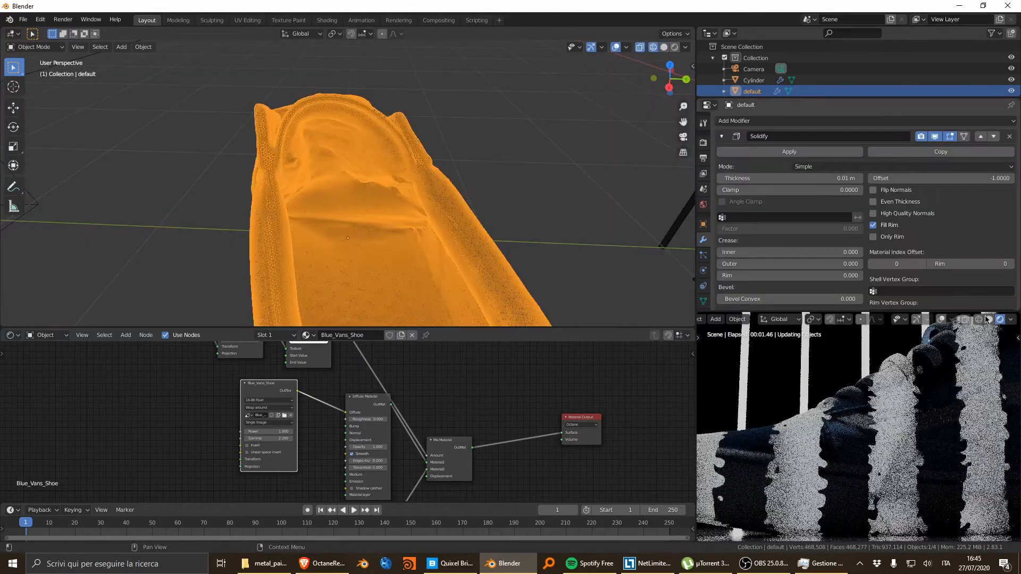
click(989, 319)
mouse_move(792, 178)
mouse_down()
mouse_move(826, 178)
mouse_move(796, 178)
mouse_up()
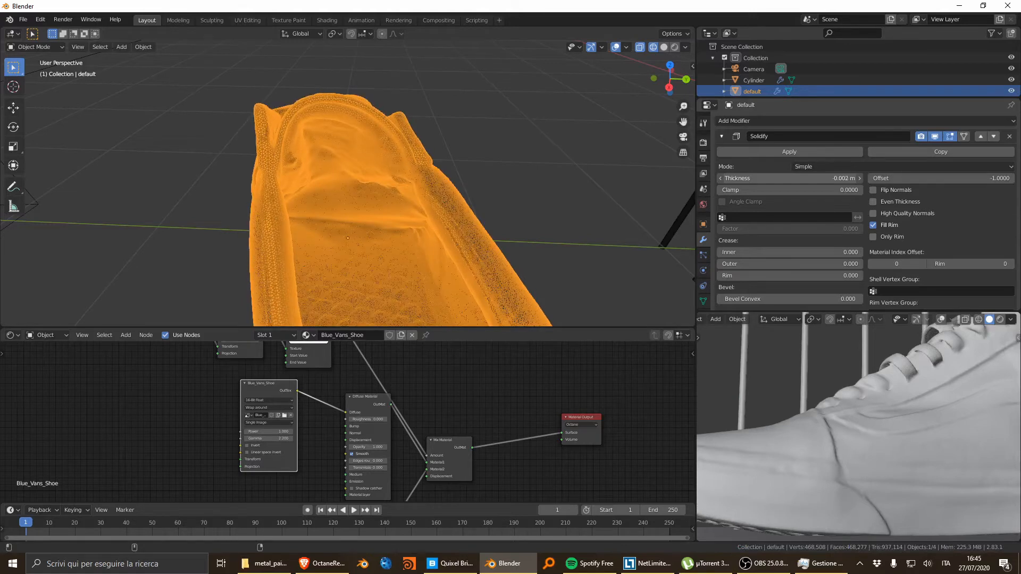
drag(795, 178, 796, 178)
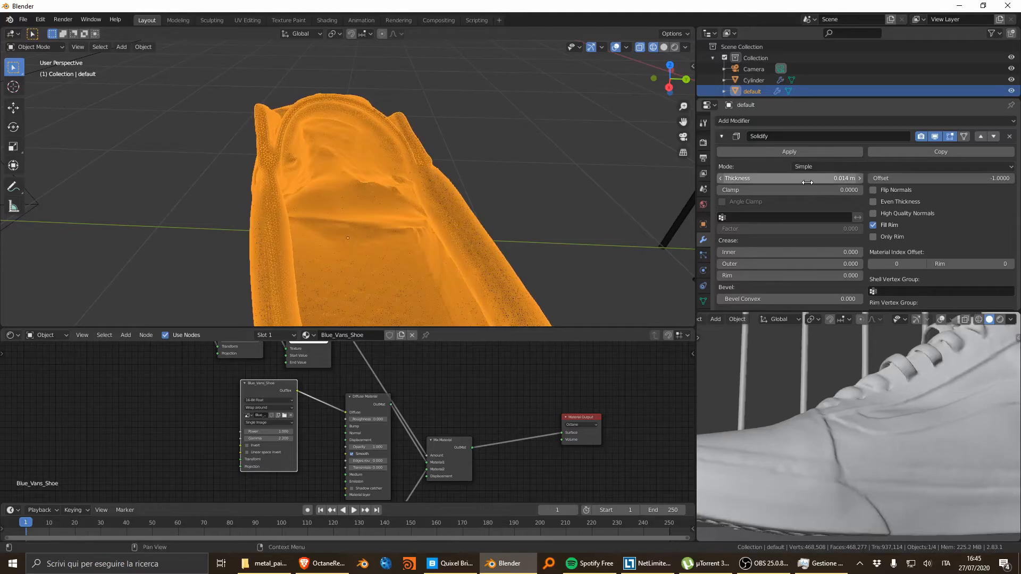
Inspect the thickened shoe's opening and inner walls in wireframe and solid shading, ending on solid
mouse_move(381, 196)
middle_down()
mouse_move(463, 197)
mouse_move(427, 208)
middle_up()
key(z)
click(497, 201)
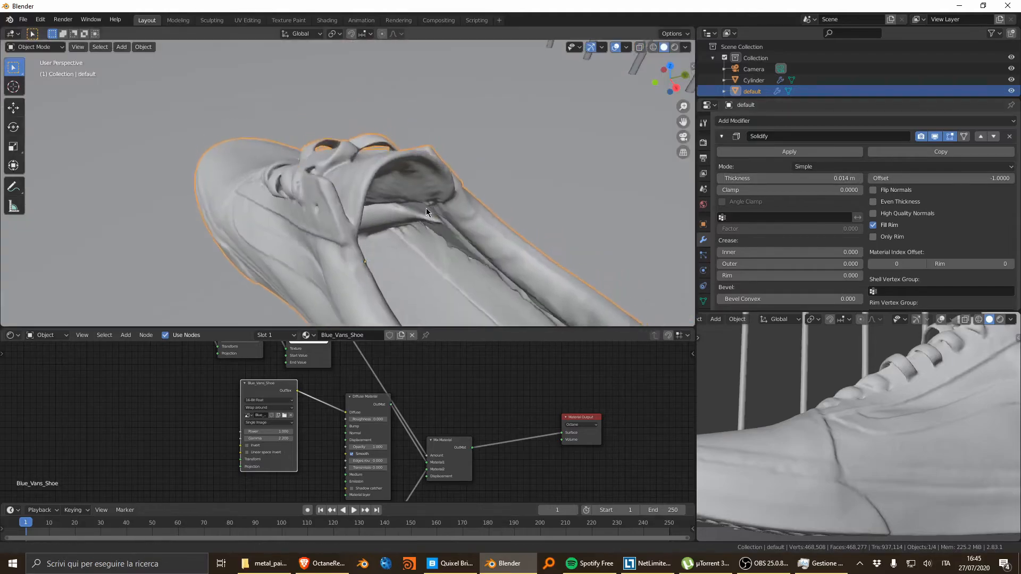
scroll(424, 209, up, 5)
key(z)
click(335, 198)
middle_drag(327, 192, 329, 195)
key(z)
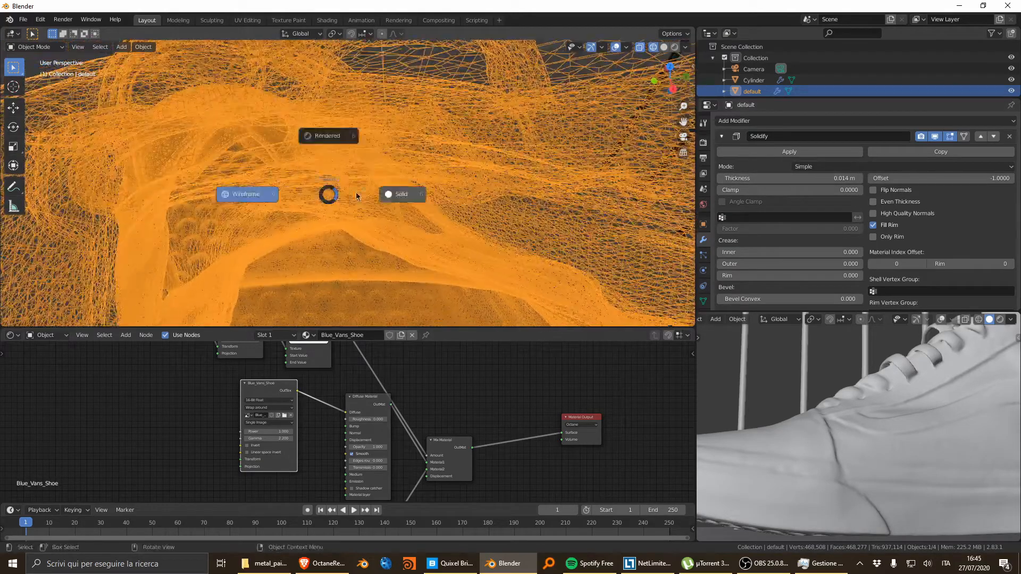
click(391, 197)
scroll(396, 222, down, 7)
key(z)
click(403, 193)
mouse_move(404, 195)
middle_down()
mouse_move(522, 178)
mouse_move(521, 166)
mouse_move(652, 178)
middle_up()
scroll(651, 178, up, 6)
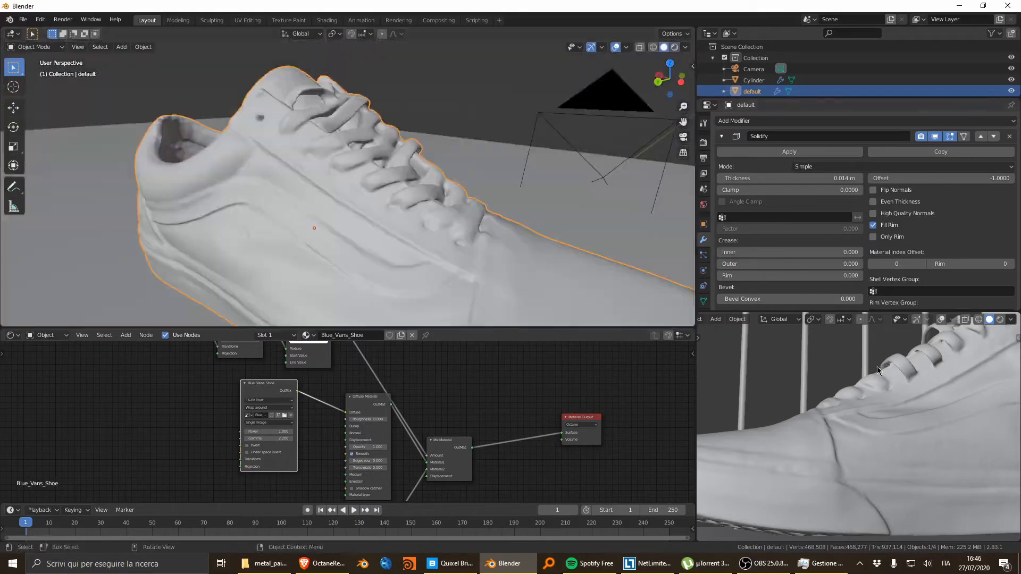
Return the preview viewport to rendered shading and set the Specular Material's Roughness to 0.01
key(z)
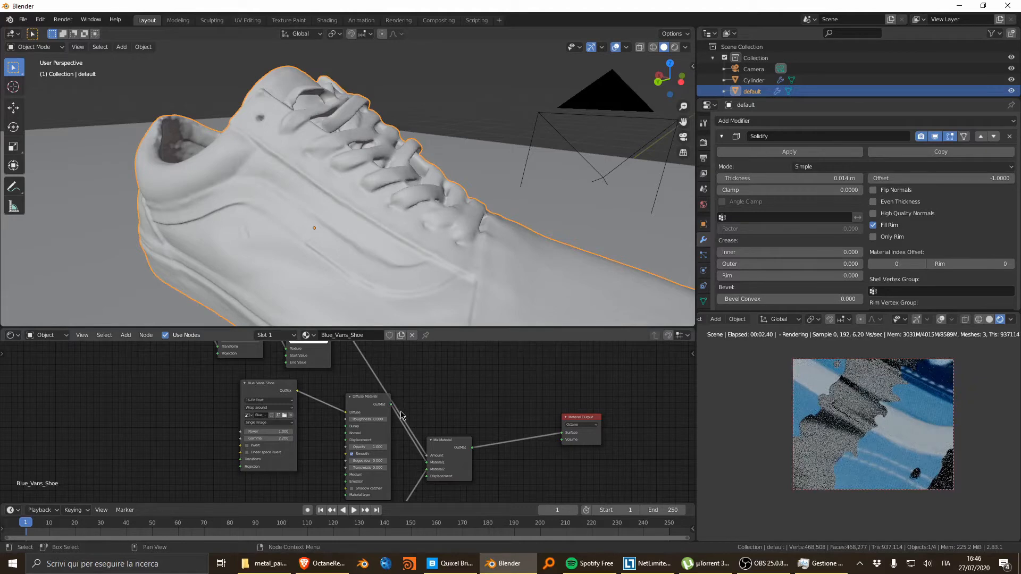
middle_drag(429, 480, 439, 369)
scroll(398, 457, up, 6)
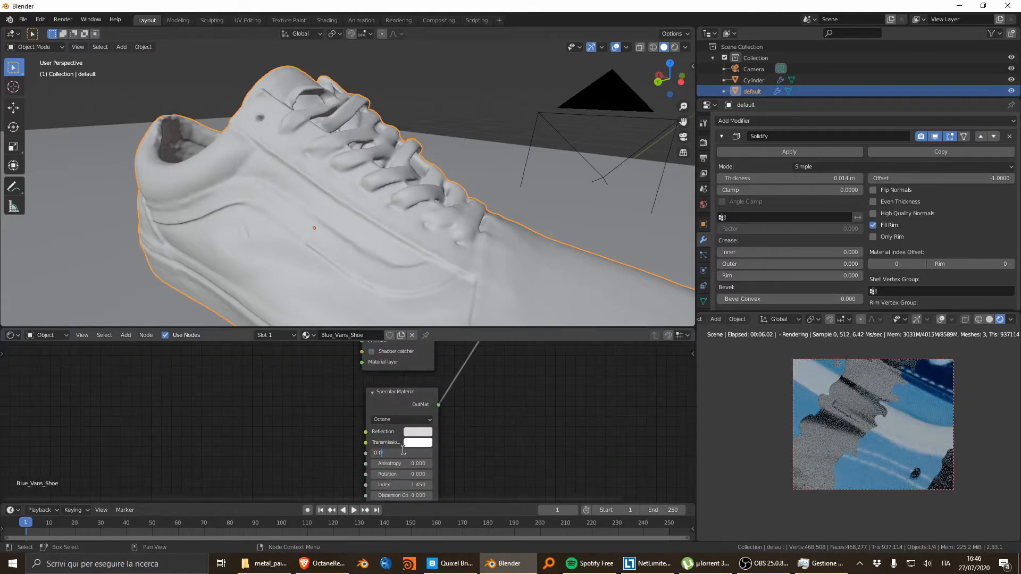
key(Return)
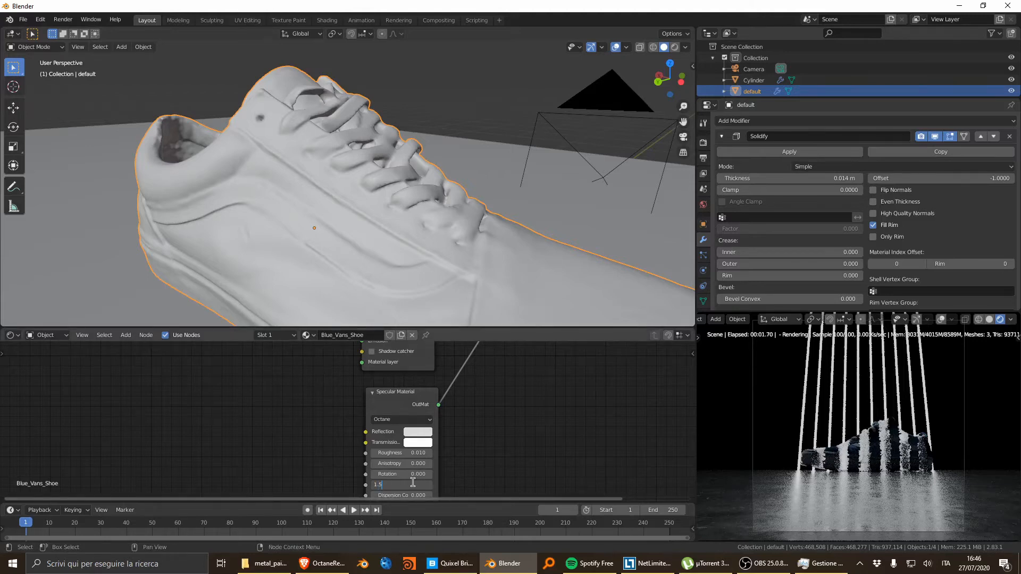
Set the shoe's Specular Material Index to 1.52
text(2)
key(Return)
middle_drag(445, 456, 493, 464)
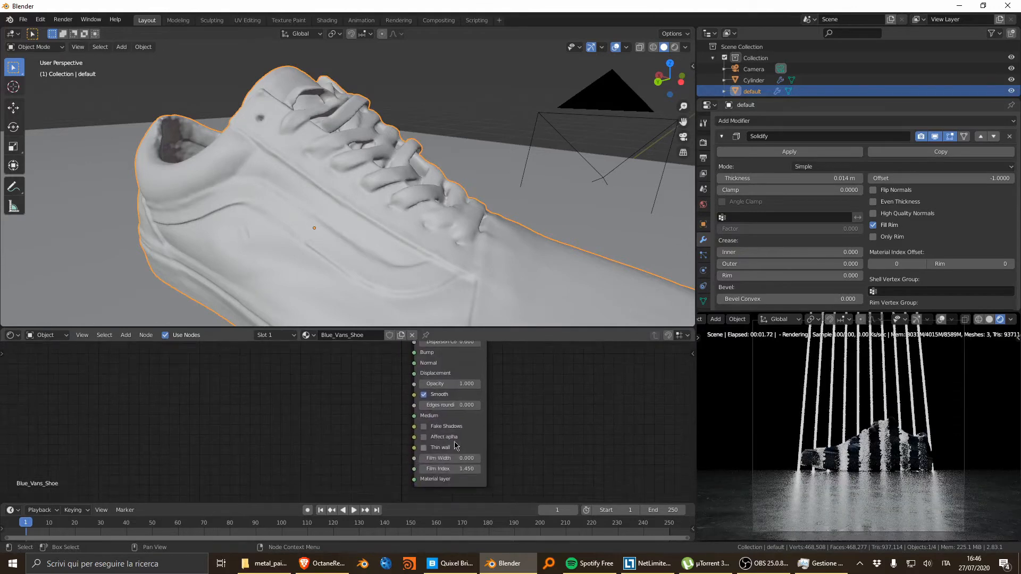
Try Fake Shadows on and off on the shoe's Specular Material, ending with it off
click(424, 427)
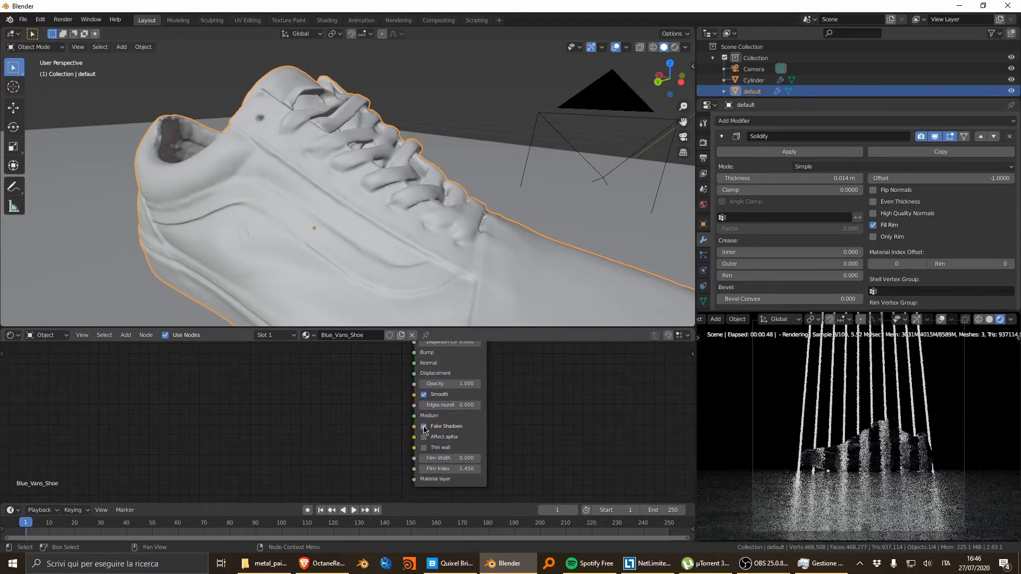
click(424, 427)
click(423, 427)
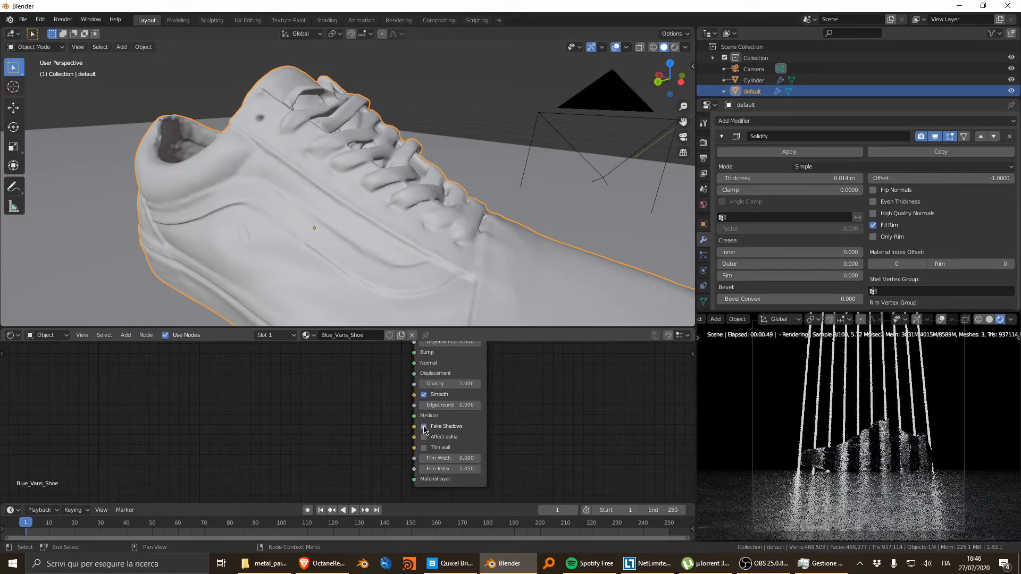
click(424, 427)
scroll(362, 442, down, 3)
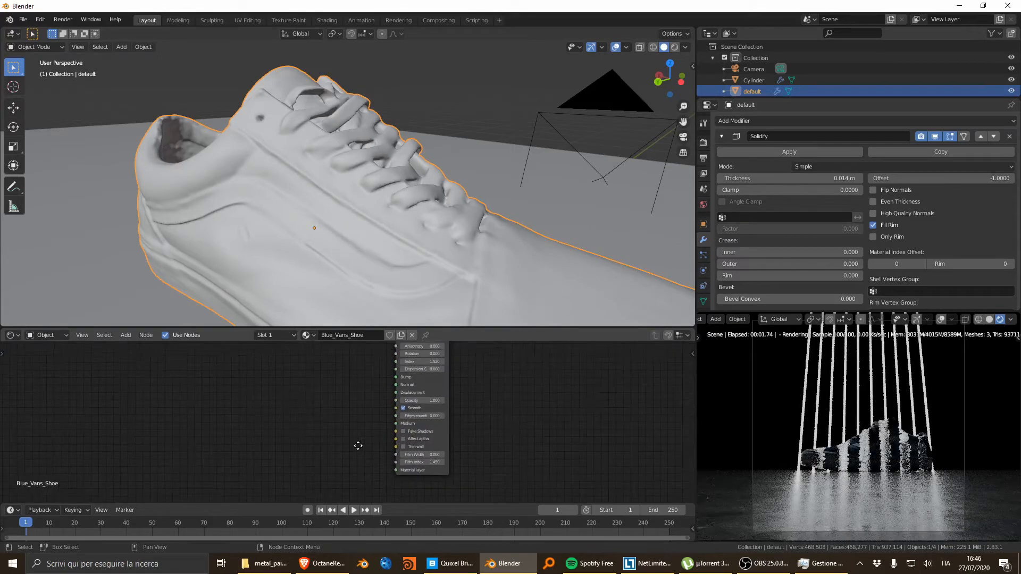
Add a cube at the scene centre and raise it 1 m along Z
scroll(495, 168, down, 10)
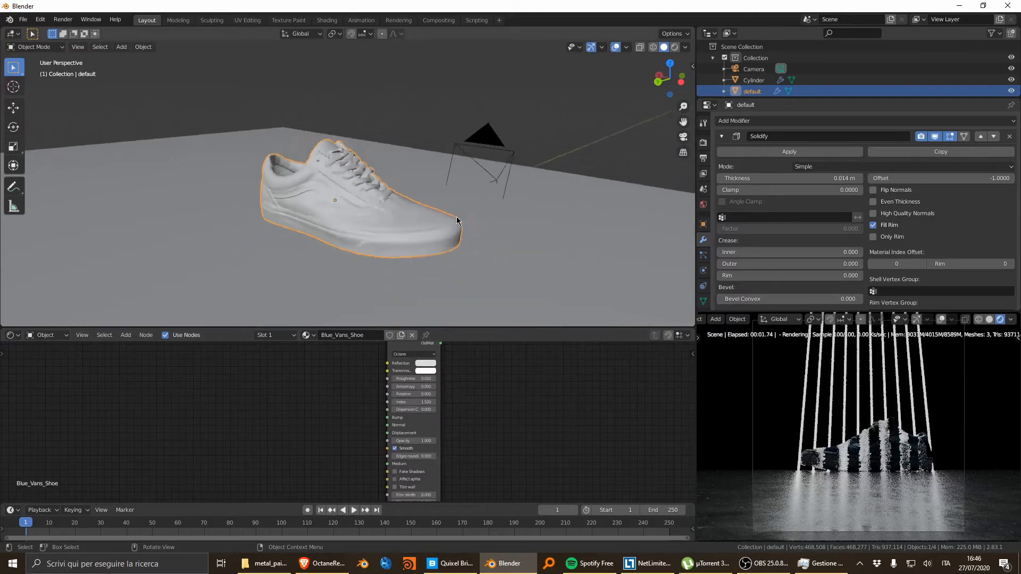
middle_drag(393, 213, 291, 185)
key(shift+a)
mouse_move(308, 182)
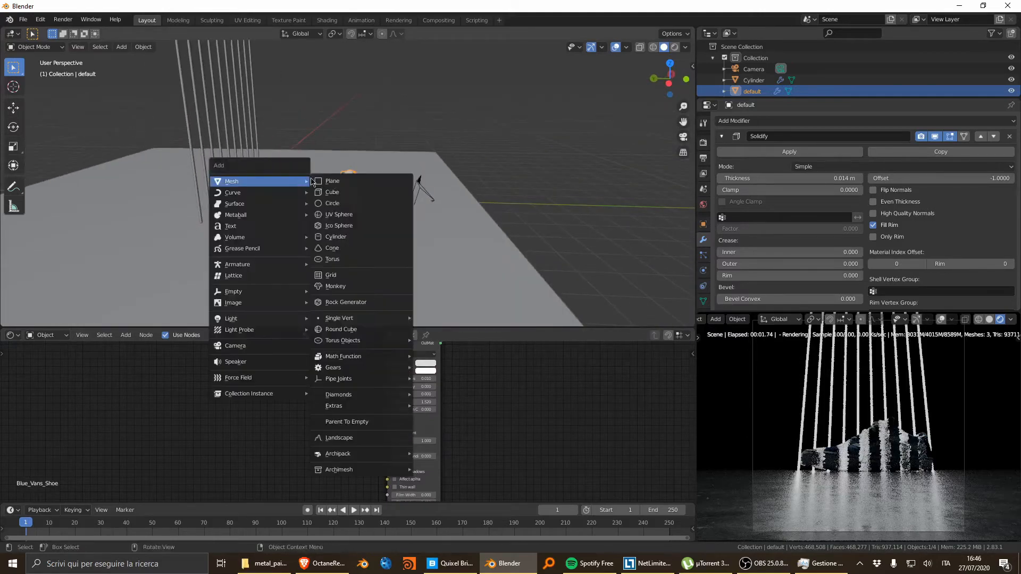
click(345, 195)
text(gz)
text(1)
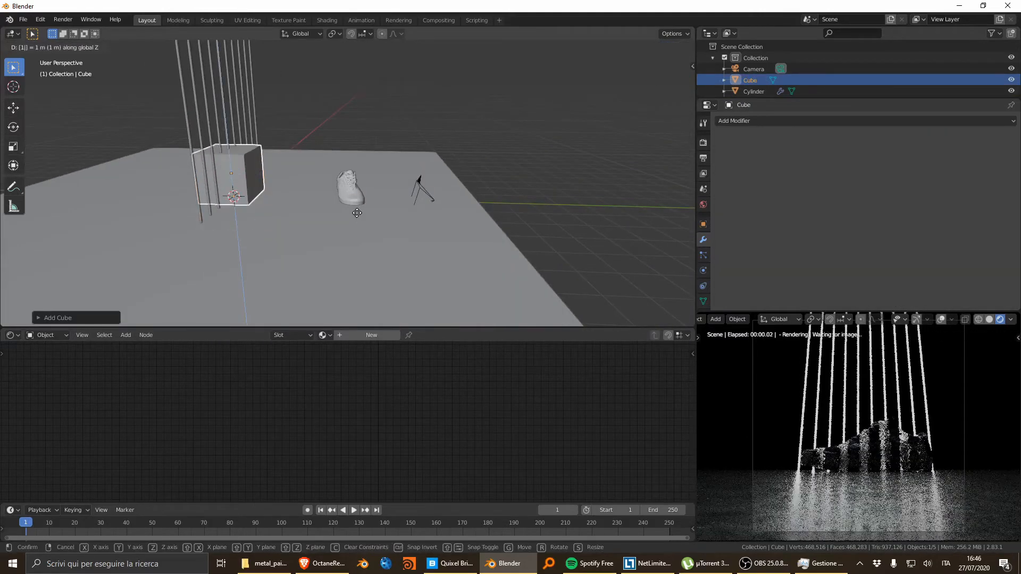
key(Return)
Scale the cube in X and Y only so it covers most of the floor, with the preview viewport in solid shading
key(s)
key(shift+z)
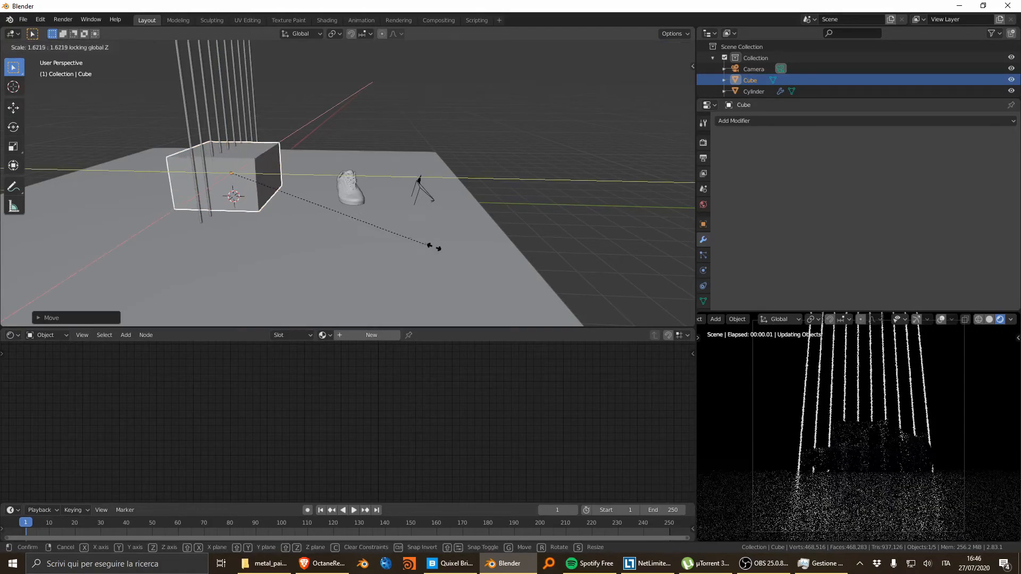
click(367, 99)
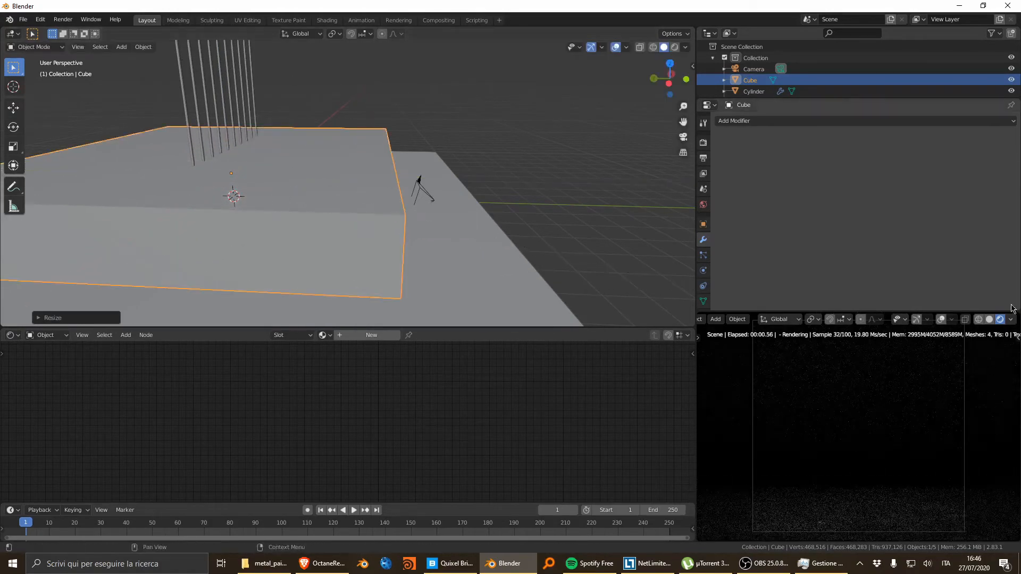
key(s)
key(shift+z)
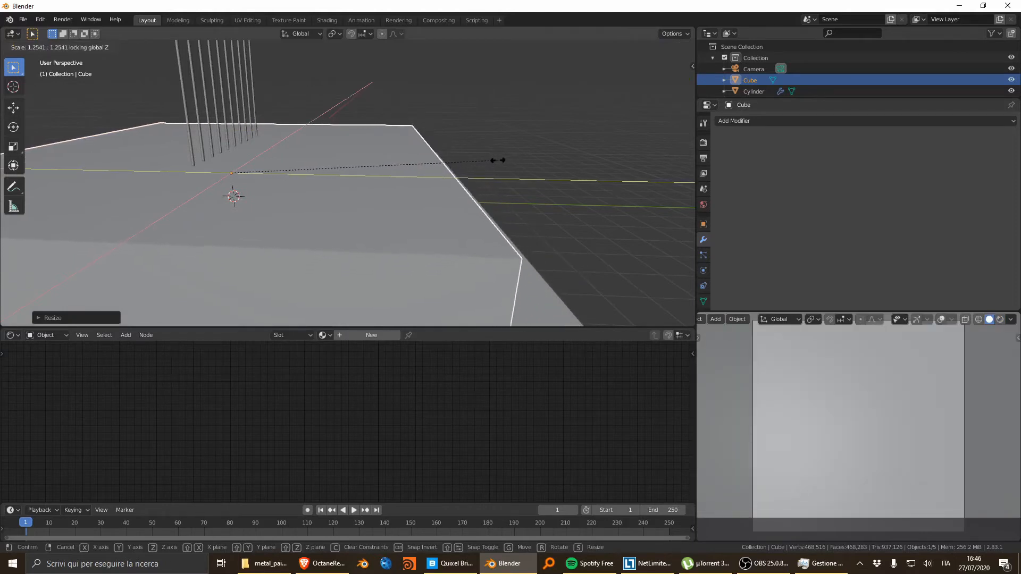
click(499, 160)
scroll(437, 158, down, 4)
Raise the cube's top face along Z to make a tall box enclosing the light tubes
key(Tab)
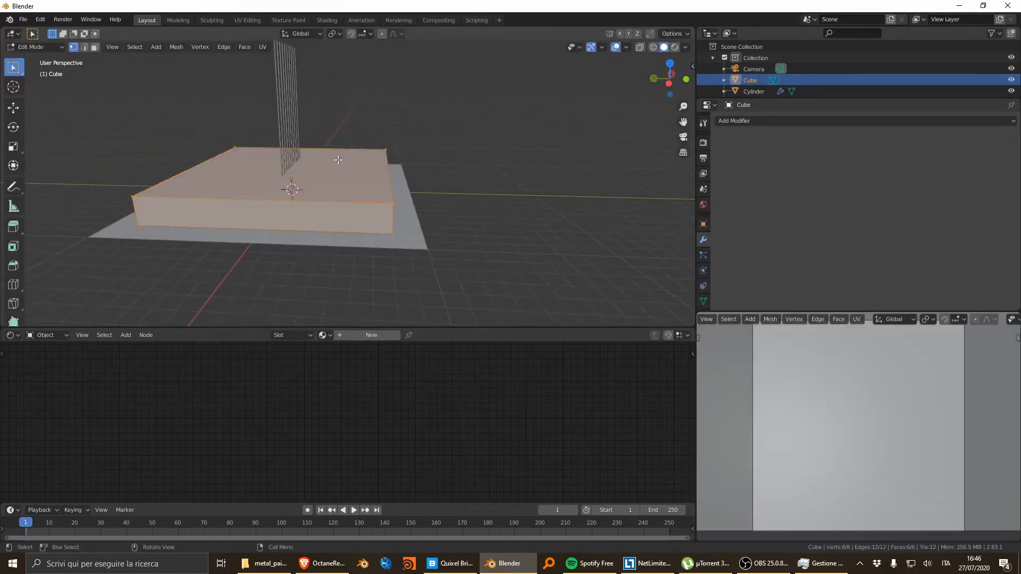
key(3)
click(339, 161)
key(g)
key(z)
click(331, 50)
key(Tab)
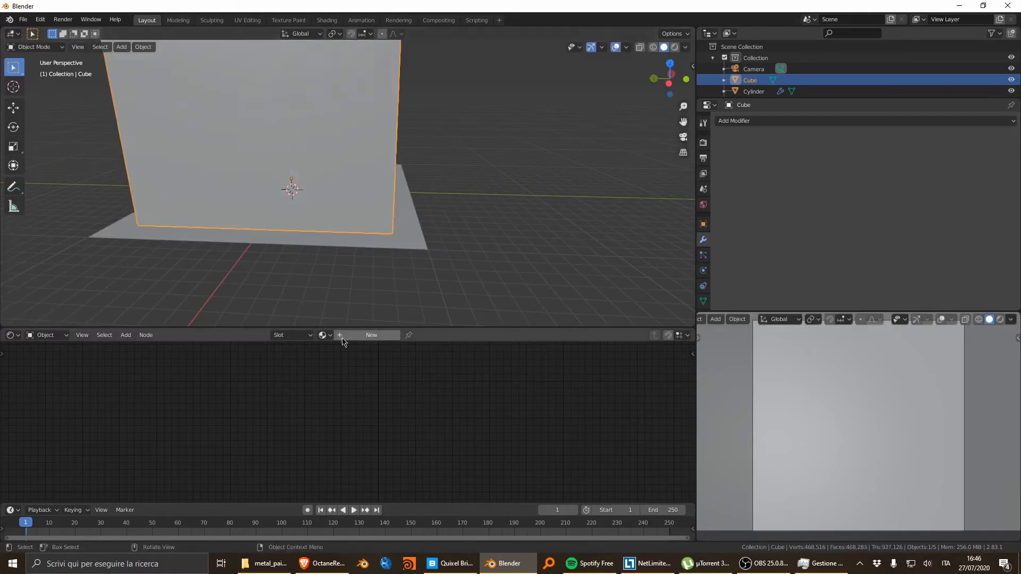
Give the cube a new material named fog, delete its default shader node and return the preview to rendered shading
double_click(364, 332)
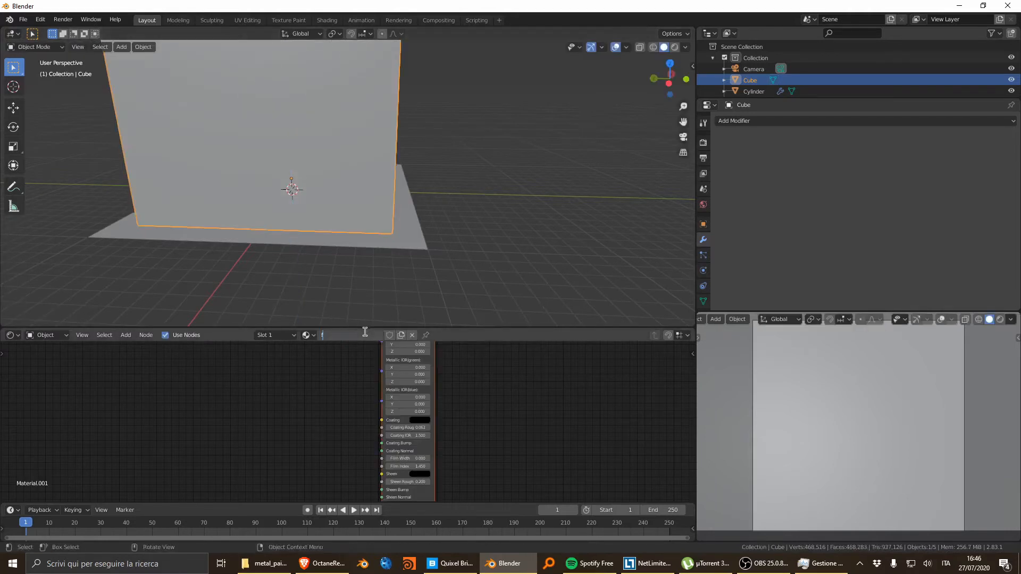
middle_drag(331, 361, 309, 458)
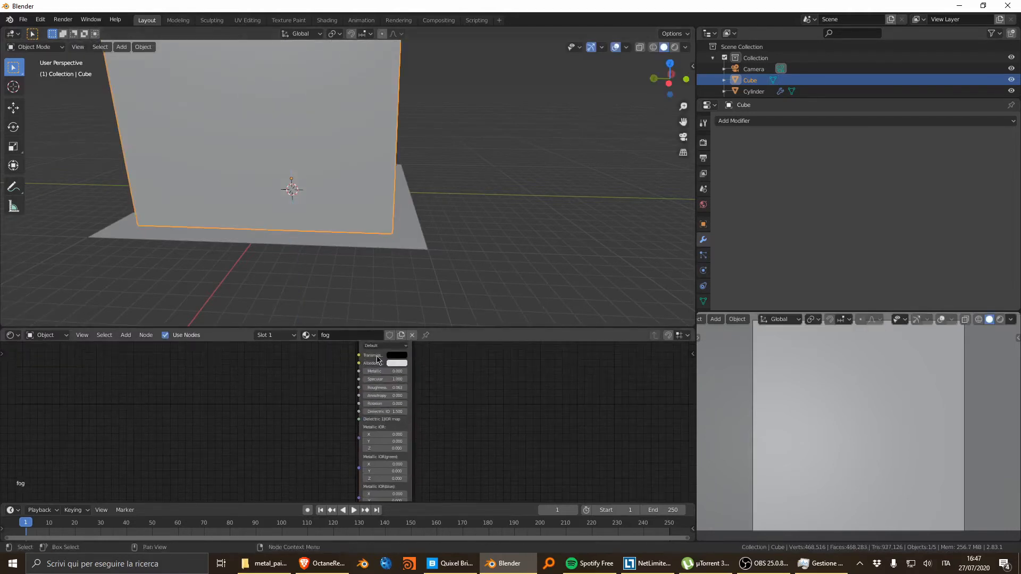
middle_drag(374, 354, 367, 407)
click(371, 363)
key(x)
click(1000, 319)
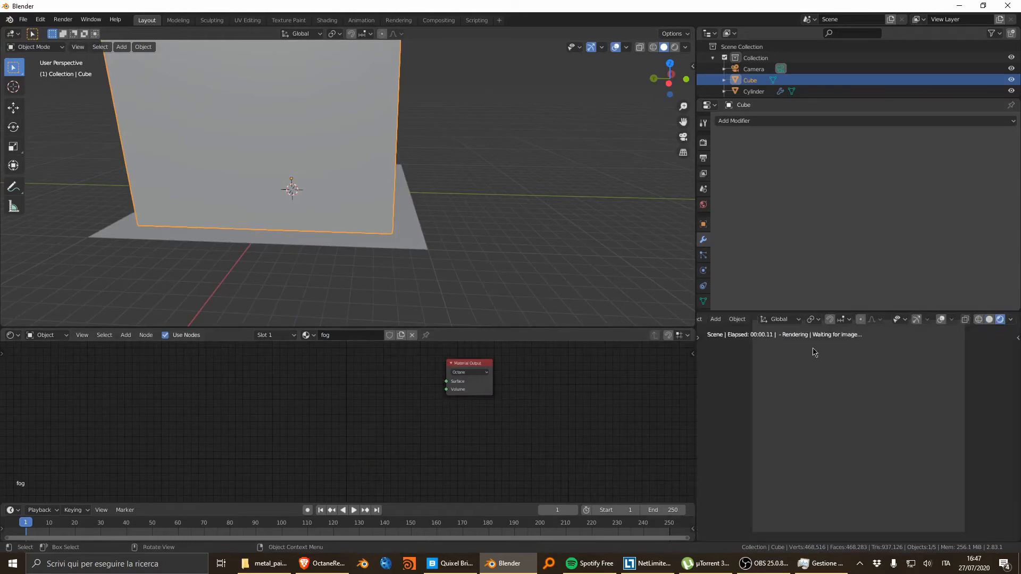
Add a Specular Material node to the fog material and link its OutMat to the Material Output Surface
key(shift+a)
click(354, 404)
text(spec)
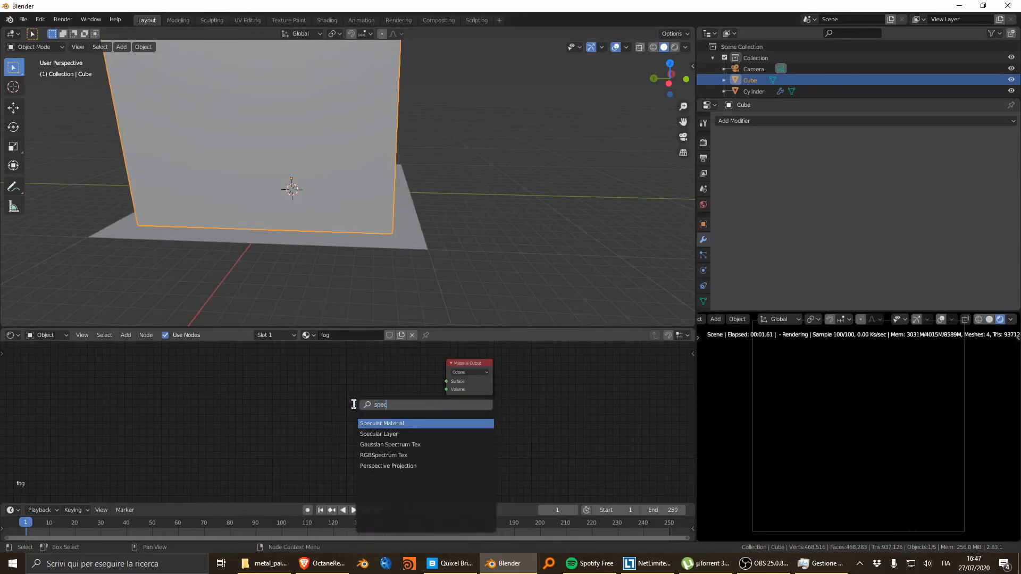
text(u)
key(Return)
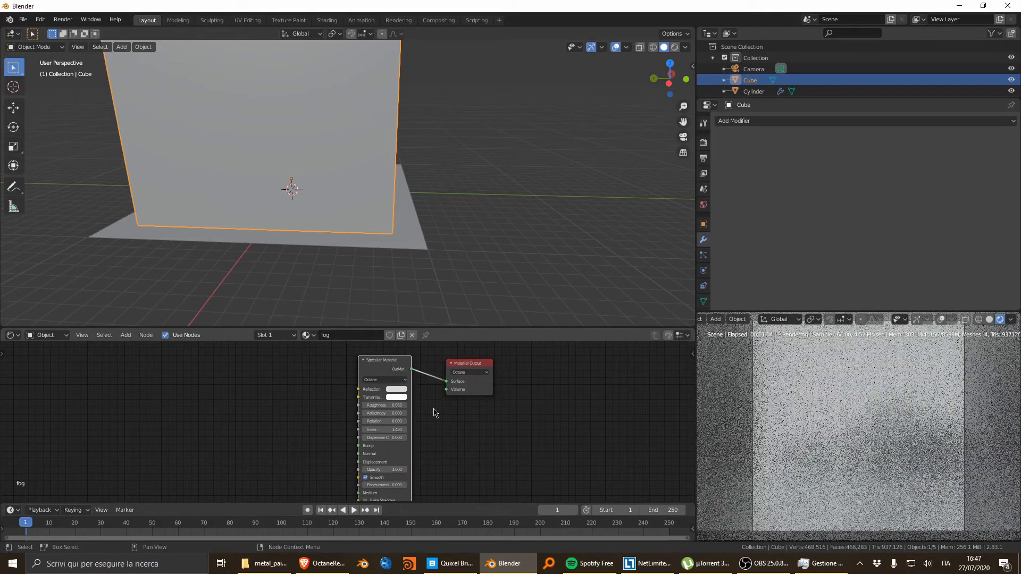
Set the fog Specular Material's Roughness to 0 and its Index to 1
drag(384, 405, 239, 413)
click(383, 430)
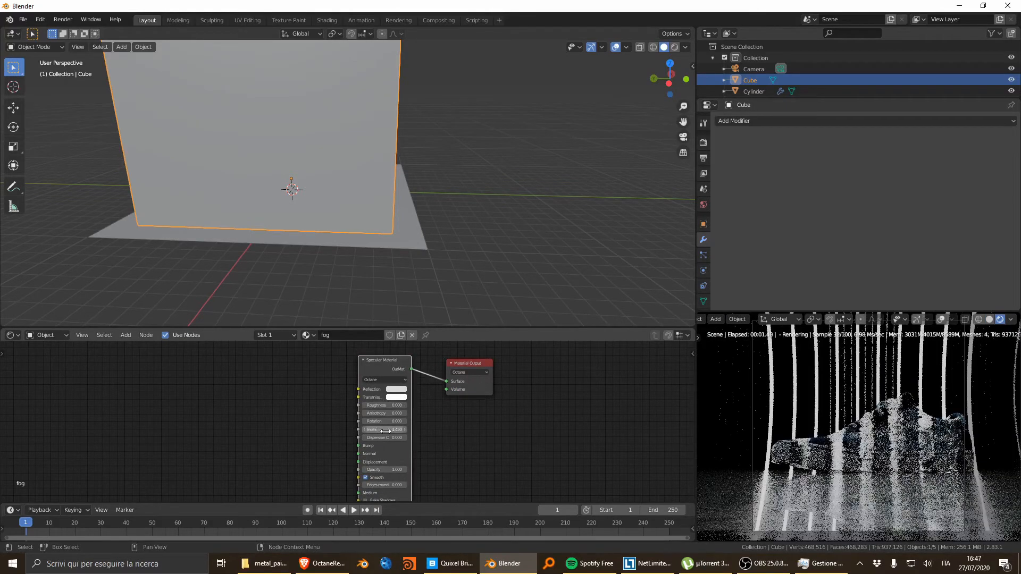
text(1)
key(Return)
Add a Scattering Medium node beside the fog's Specular Material and link its OutMedium to the Medium input
key(shift+a)
text(s)
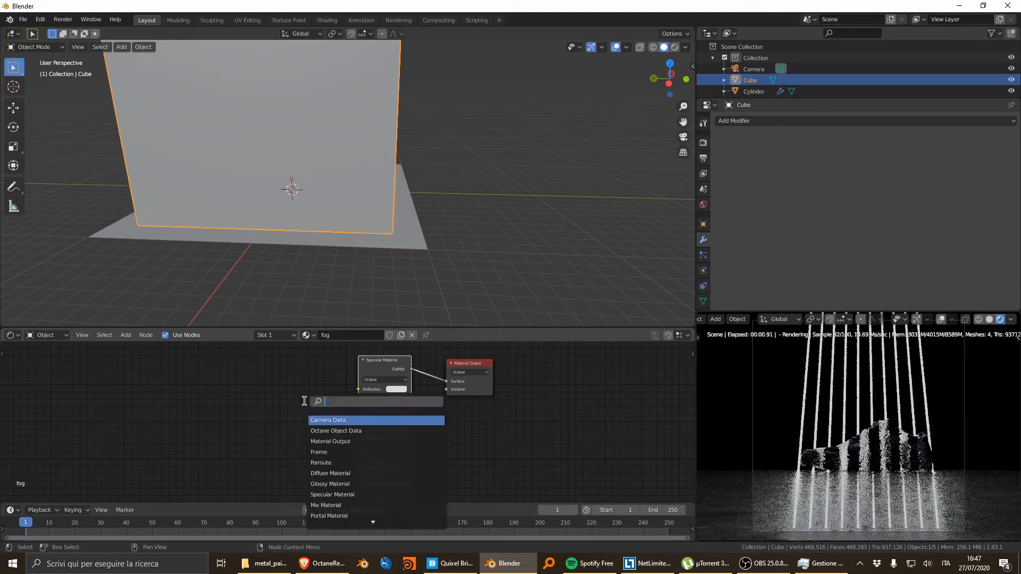
text(scatt)
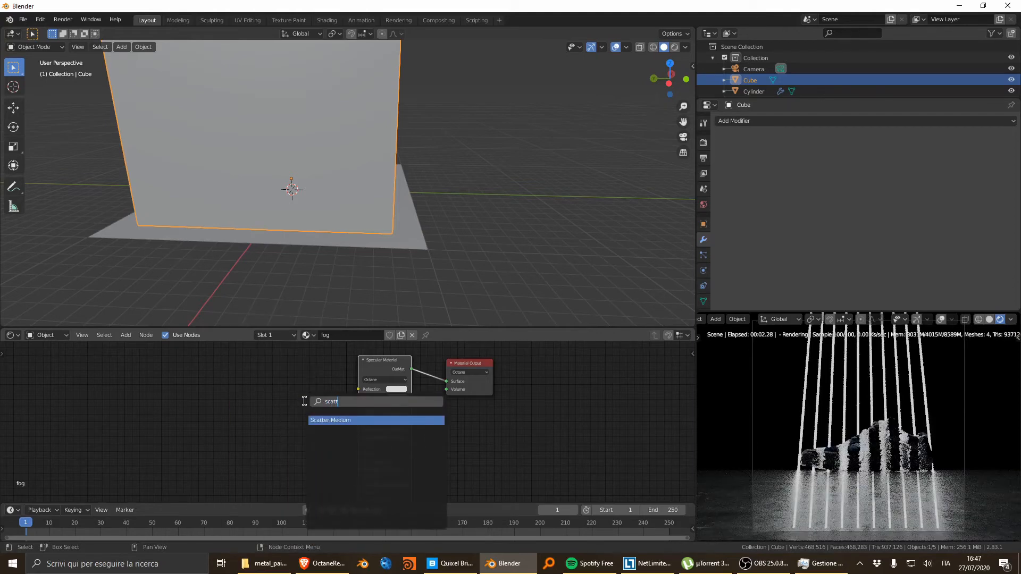
key(Return)
click(248, 473)
middle_drag(286, 470, 279, 400)
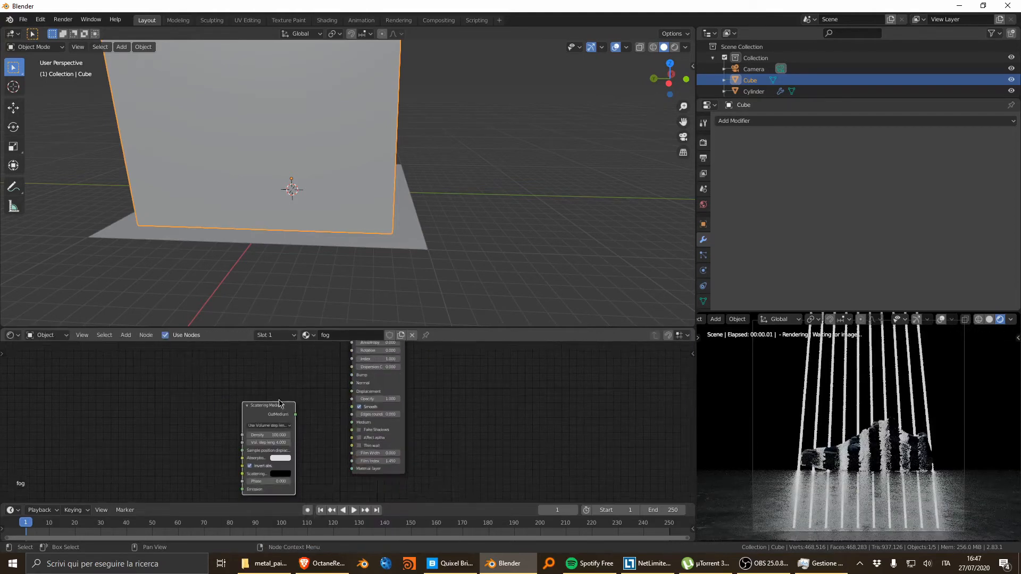
scroll(279, 403, up, 2)
drag(363, 425, 356, 426)
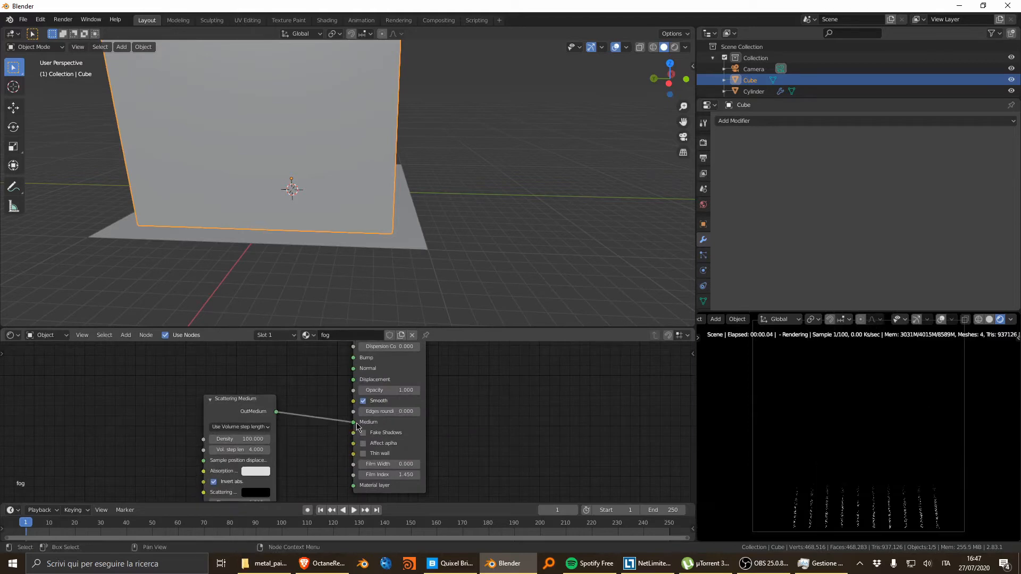
drag(234, 418, 250, 408)
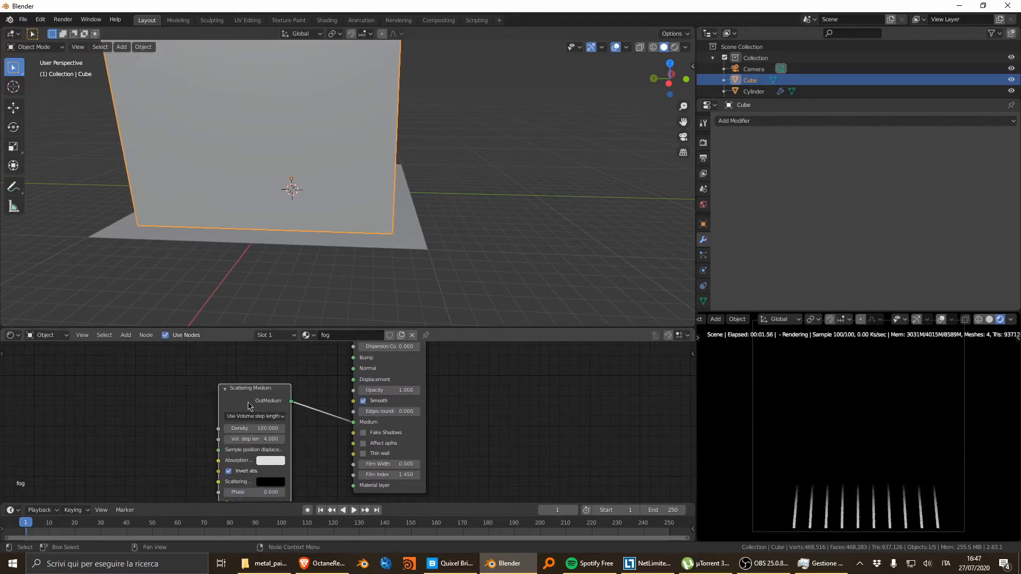
Move the fog cube's origin to the centre of its geometry
middle_drag(446, 228, 377, 213)
right_click(354, 177)
mouse_move(355, 177)
click(398, 187)
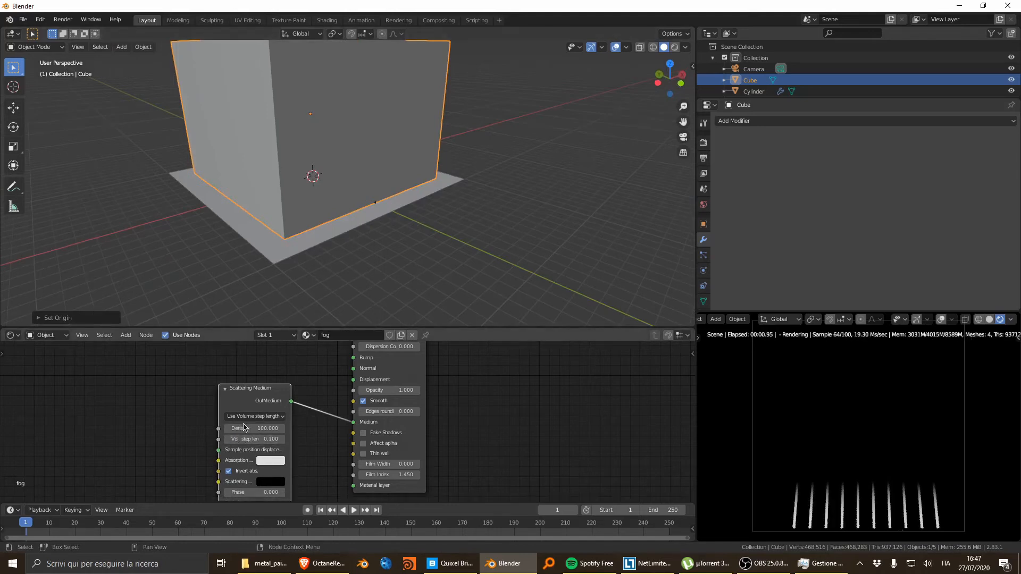
Set the Scattering Medium's volume step length and Density to 0.1, then refresh the preview through solid back to rendered shading
key(Return)
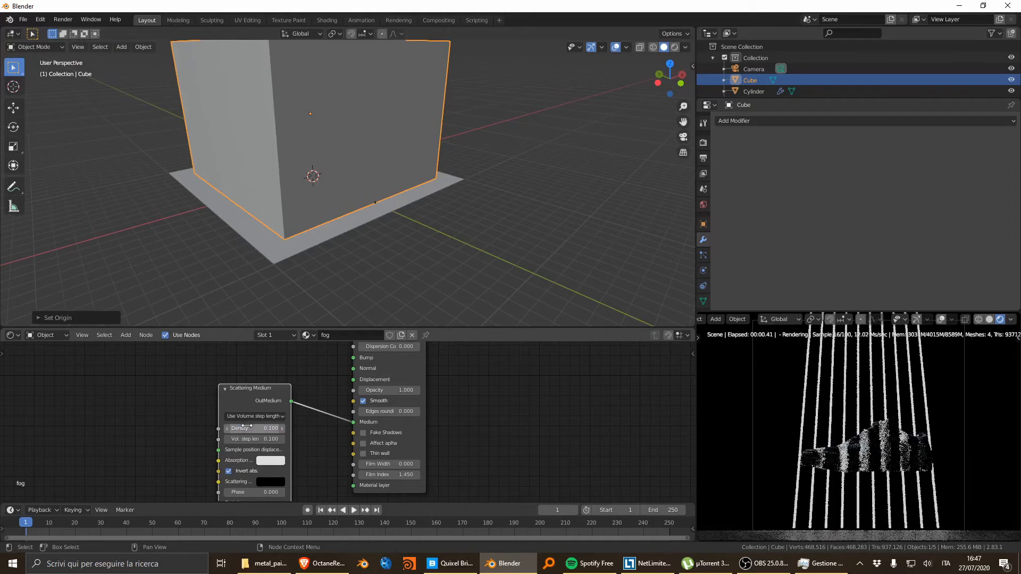
key(z)
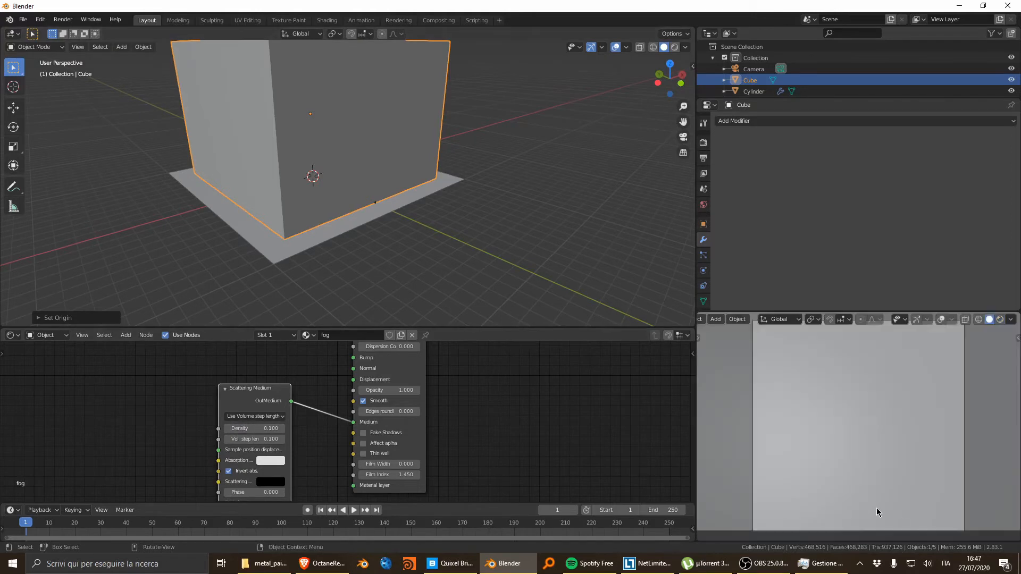
key(z)
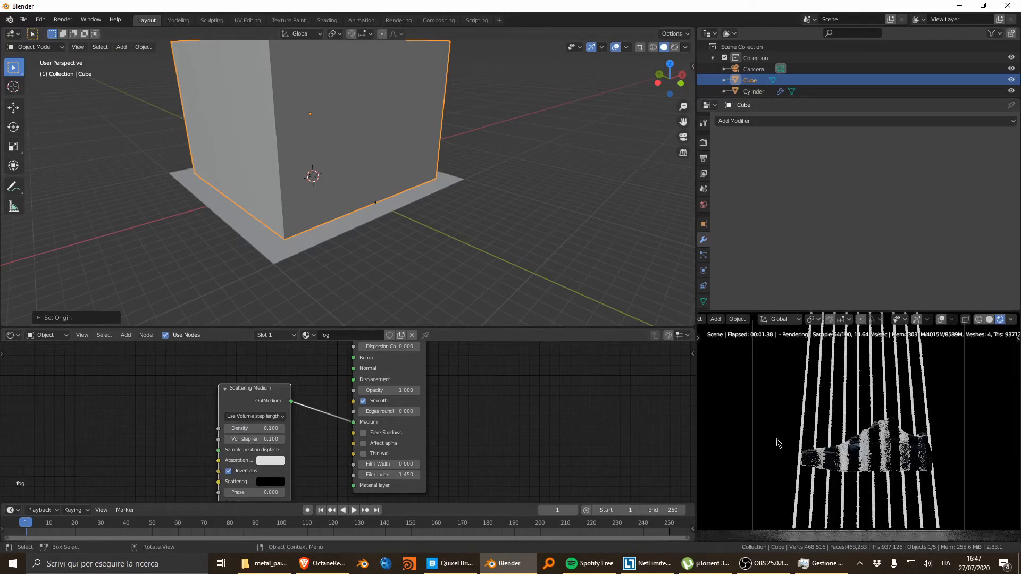
Set the Scattering Medium's Scattering colour to white
mouse_move(484, 411)
middle_down()
mouse_move(484, 399)
mouse_move(483, 422)
mouse_move(480, 400)
middle_up()
middle_drag(437, 431, 493, 397)
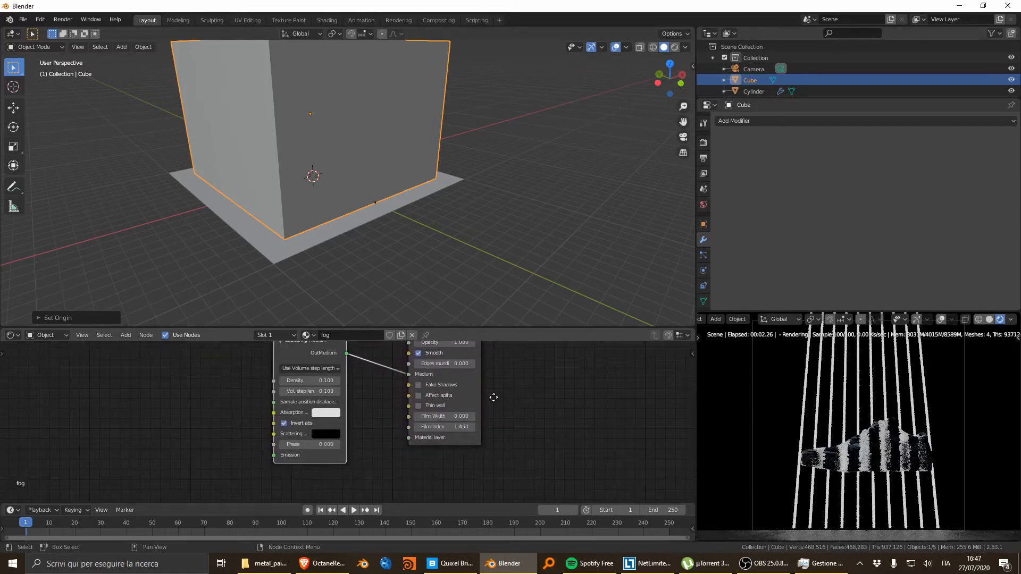
click(325, 435)
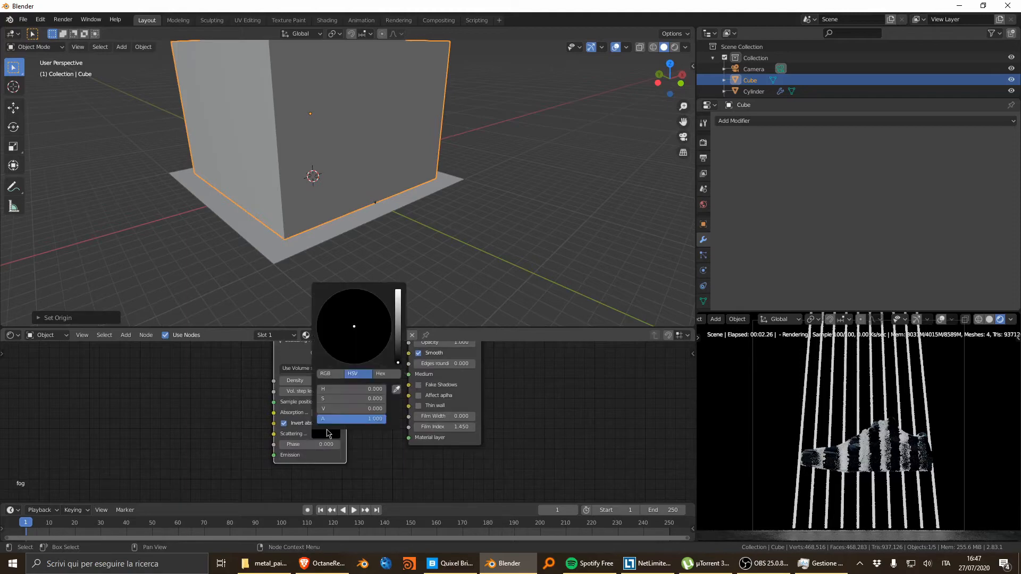
drag(394, 353, 398, 291)
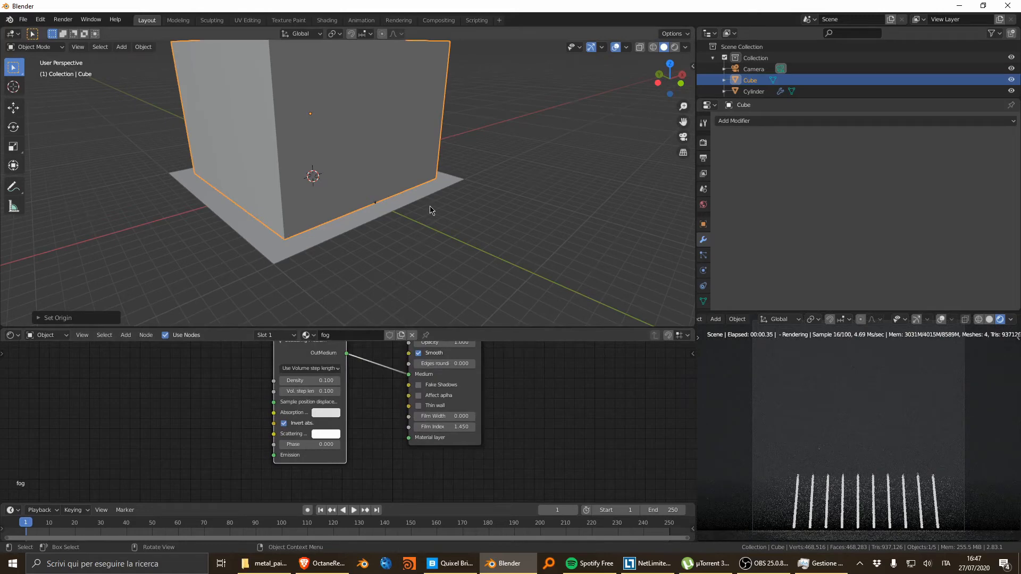
Set the camera lens Clip Start to 0.001 m
click(753, 69)
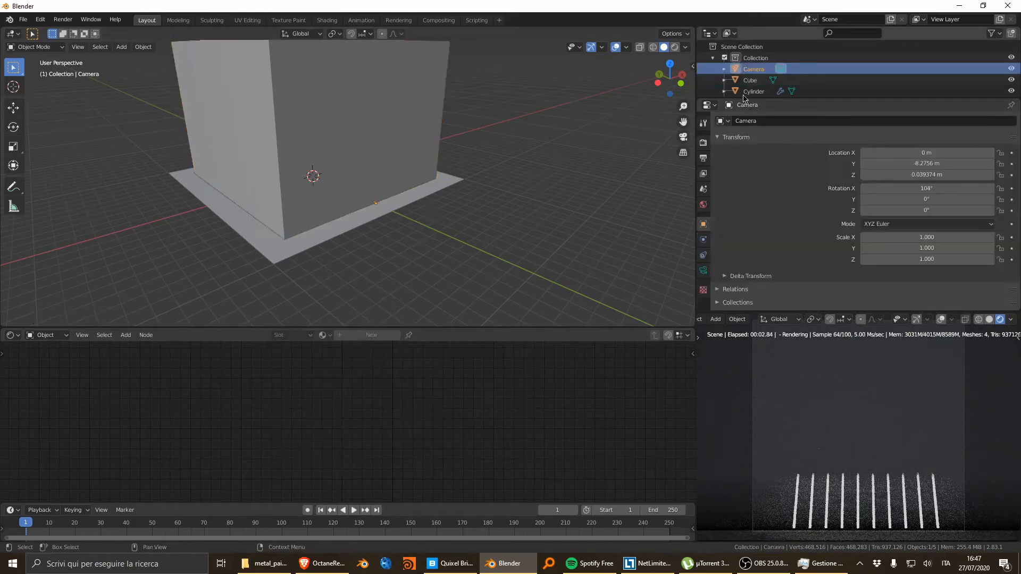
click(703, 270)
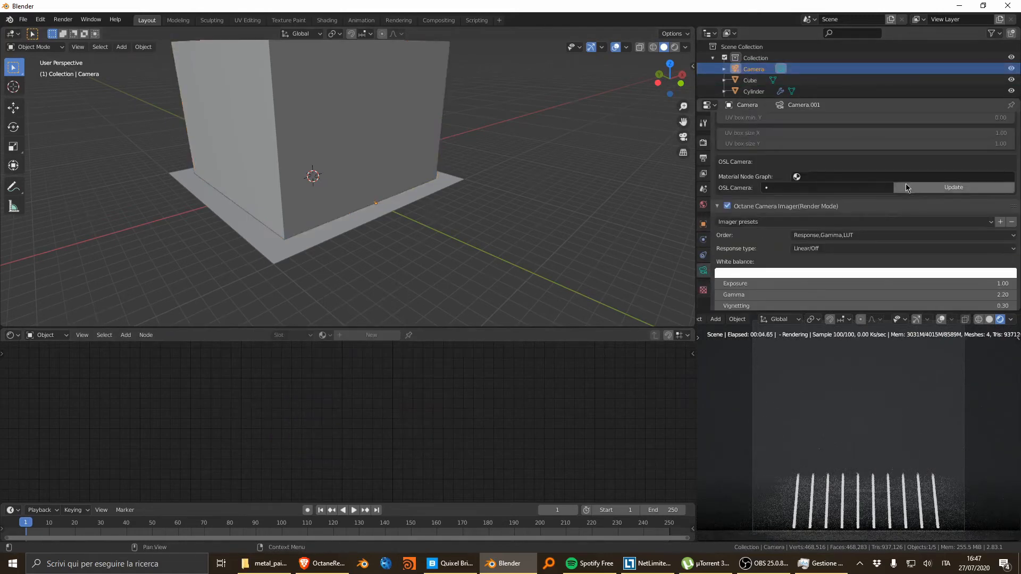
scroll(829, 240, up, 4)
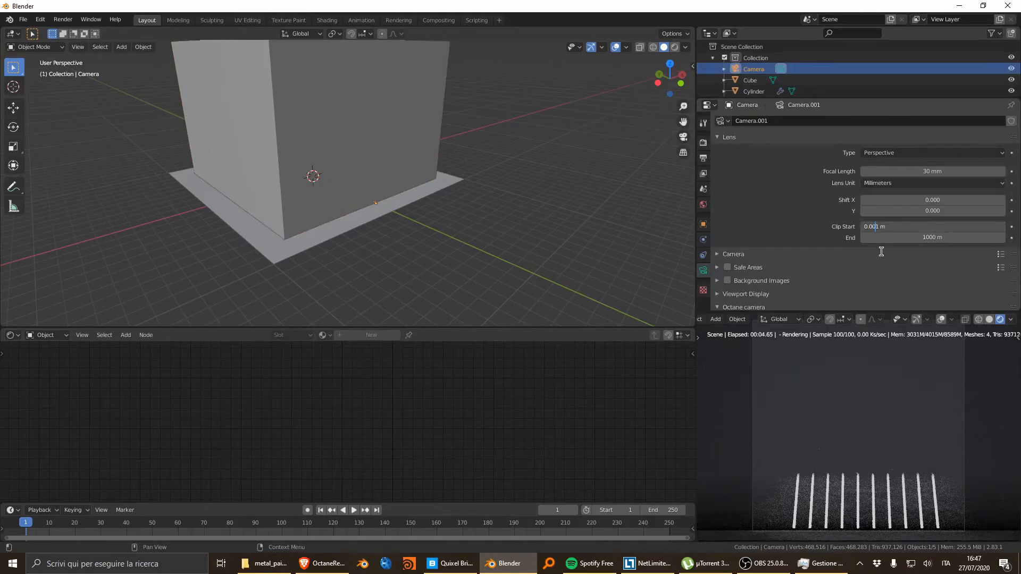
key(Return)
Scale the fog cube up slightly in X and Y only, to about 1.01, and refresh the rendered preview
click(380, 158)
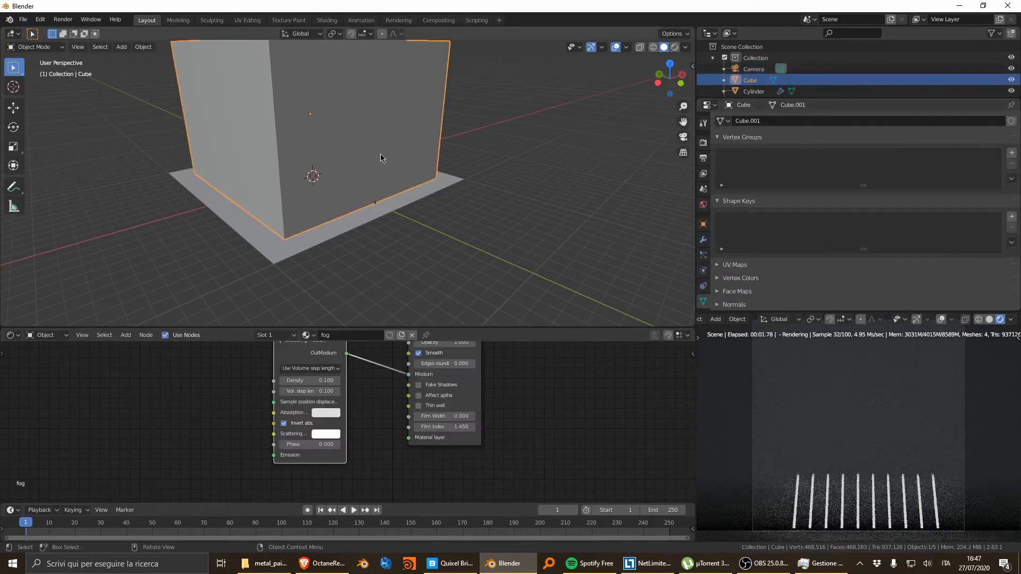
key(s)
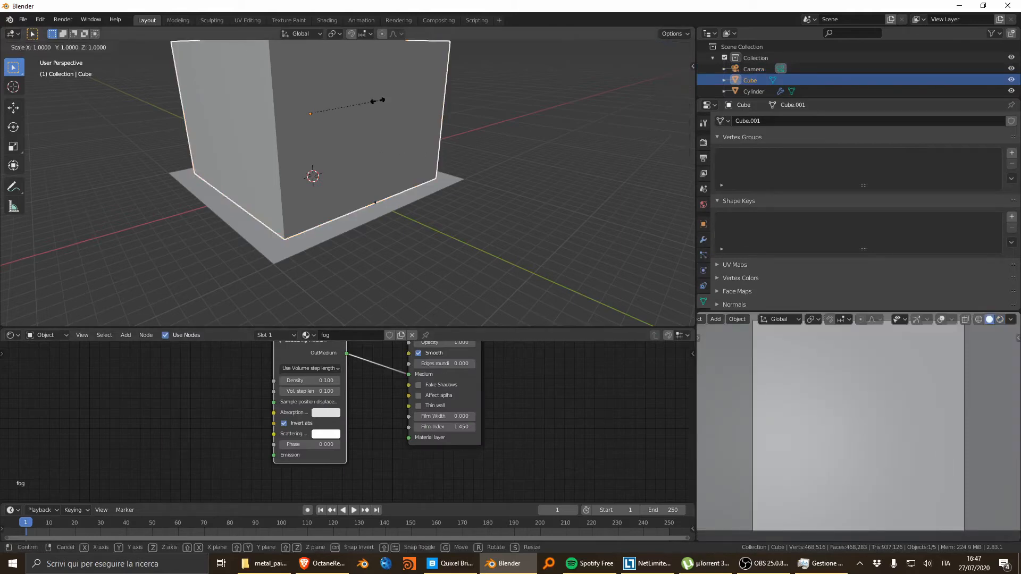
key(shift+z)
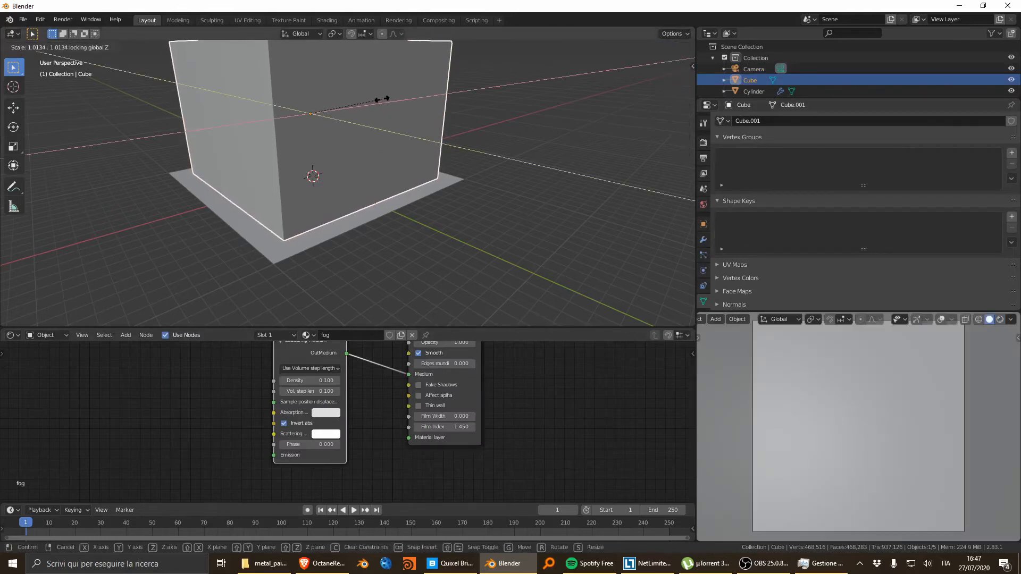
click(380, 99)
scroll(404, 138, up, 5)
key(s)
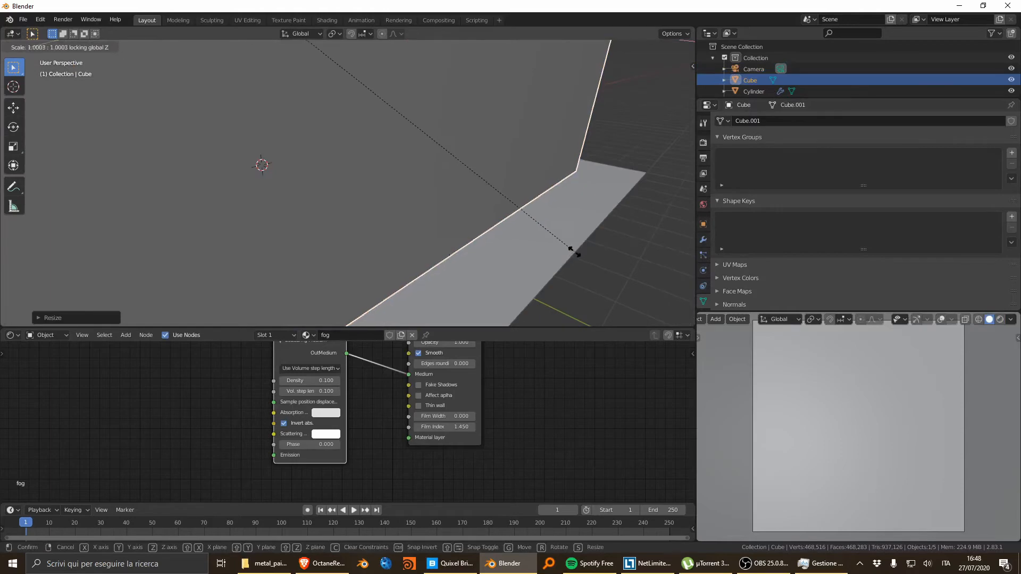
click(579, 253)
key(z)
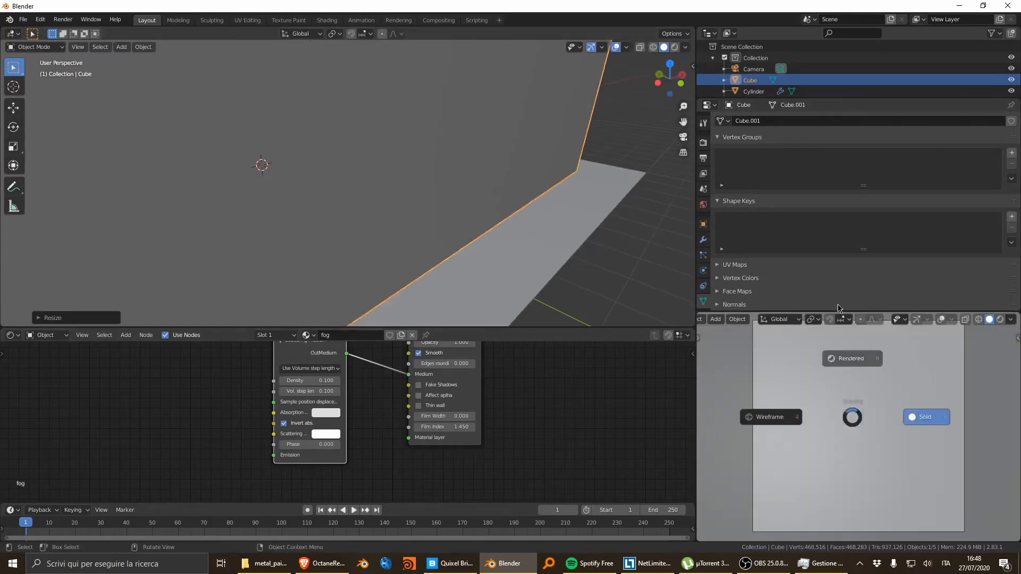
click(838, 310)
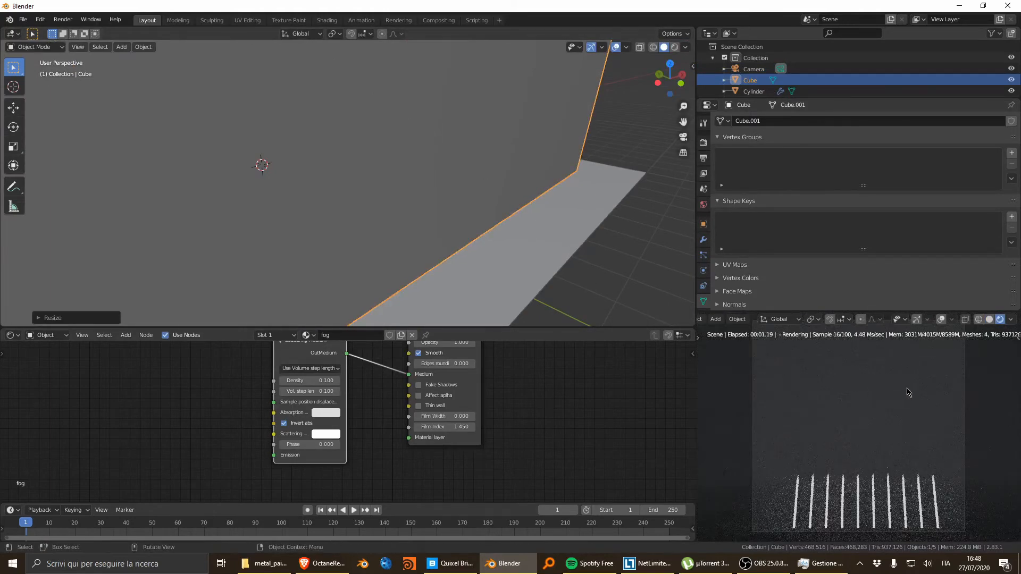
scroll(440, 216, down, 5)
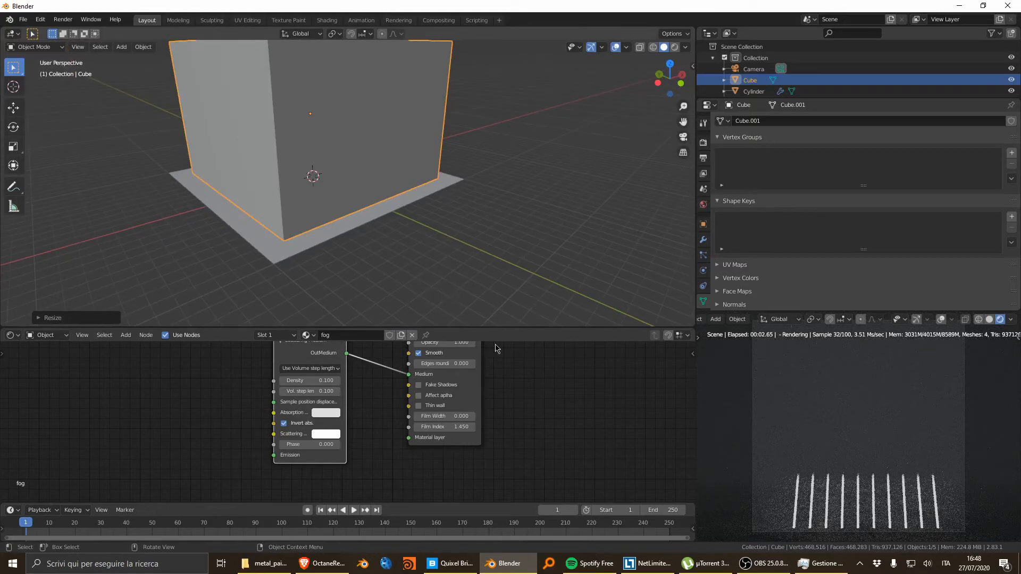
Set the fog material's Scattering Medium Density to 0.1 and volume step length to 1, then return the preview to the camera view
click(558, 412)
middle_drag(527, 399, 529, 431)
middle_drag(451, 401, 455, 428)
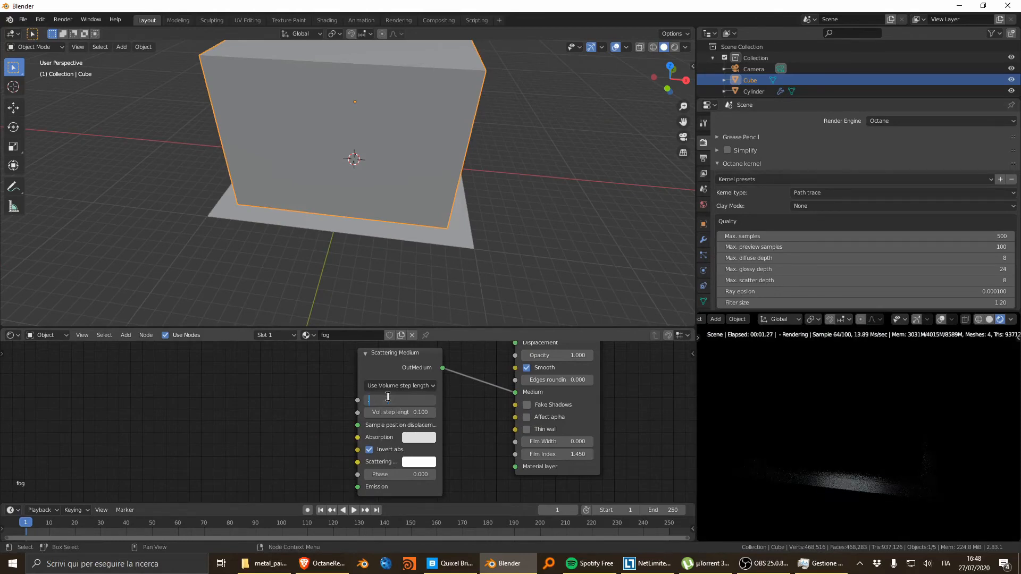
text(0.1)
key(Return)
key(Return)
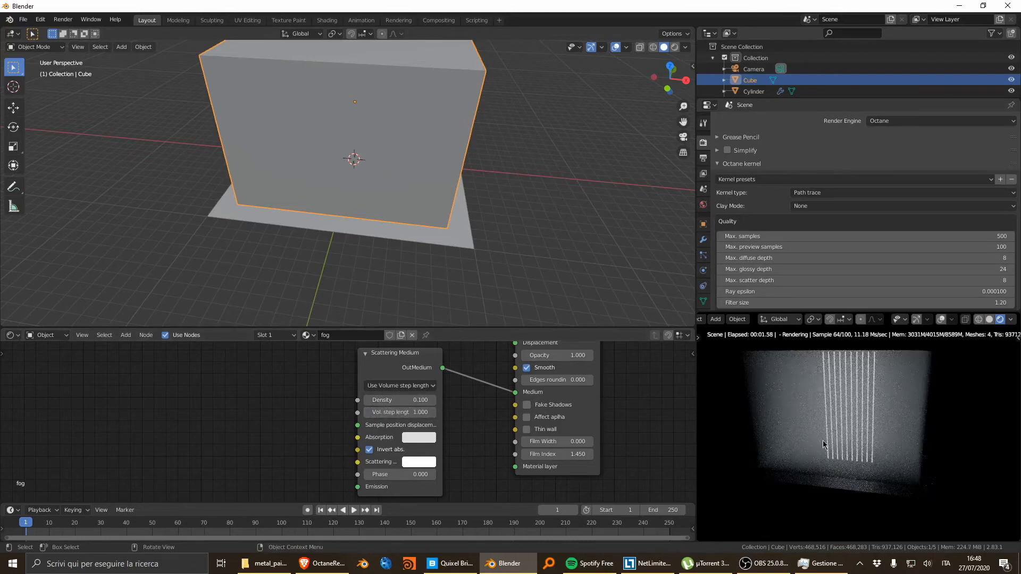
middle_drag(822, 440, 780, 444)
key(KP_0)
Try volume step lengths of 0.1 and 2.6 on the Scattering Medium, then restore it to 1
click(424, 413)
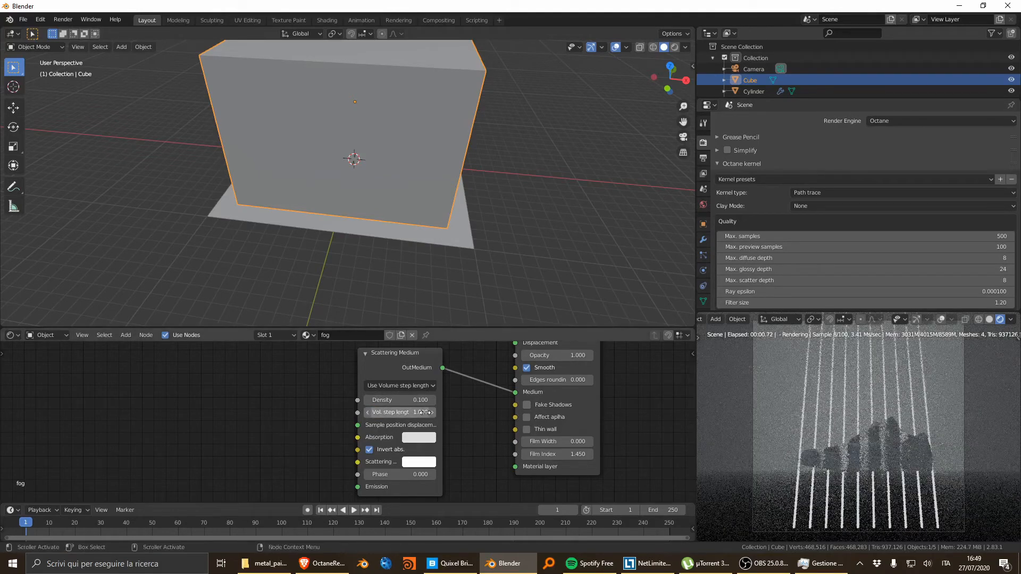
text(1.0)
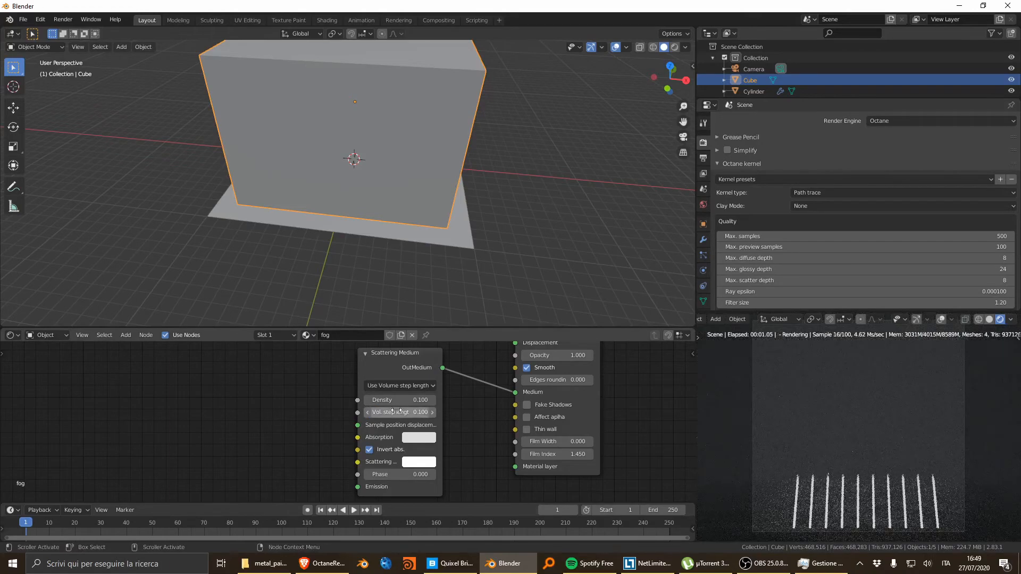
drag(400, 413, 424, 413)
click(398, 413)
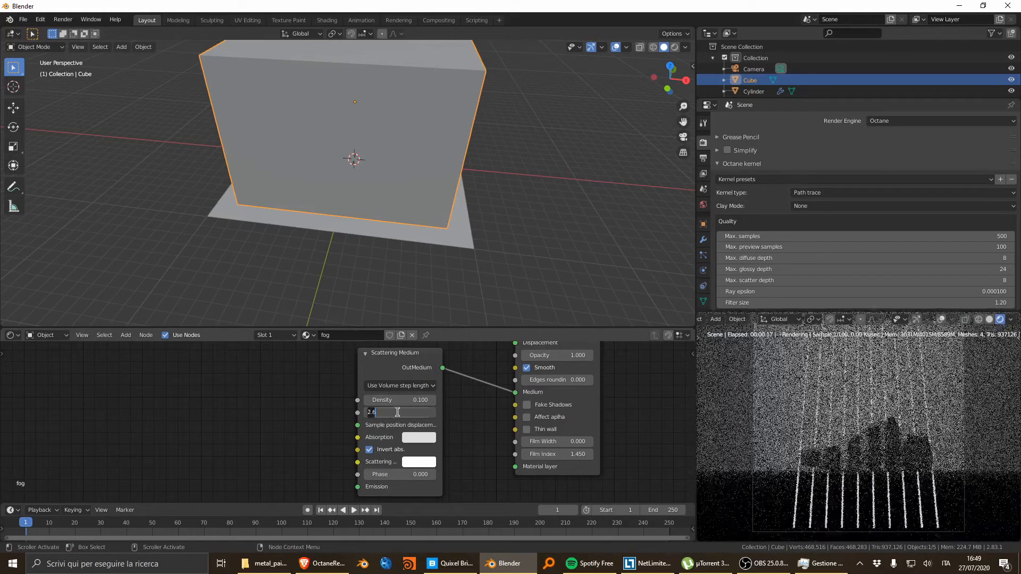
text(1)
key(Return)
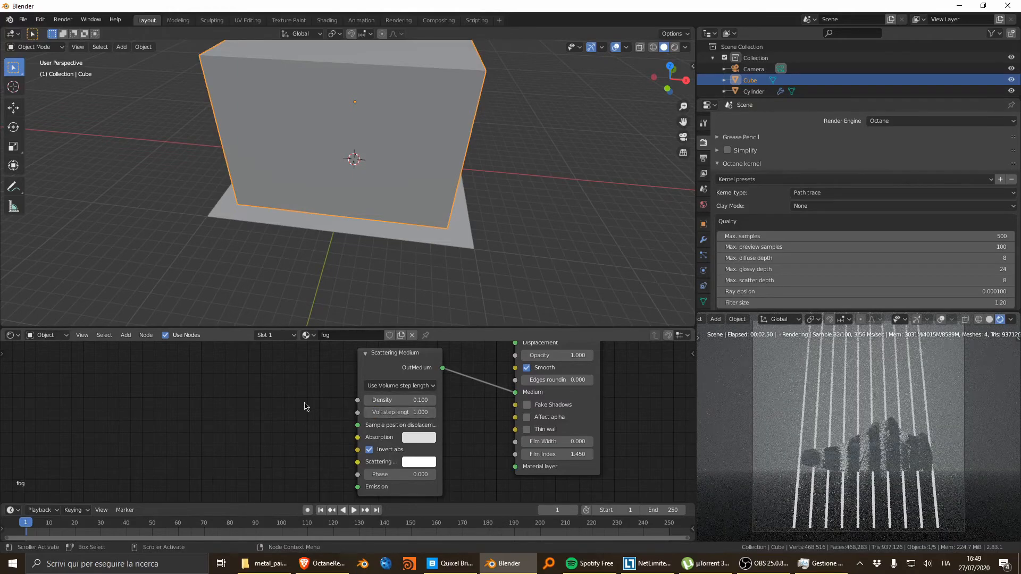
Raise the camera about 0.03 m along global Z while checking the rendered camera view, and restore the rendered preview
click(404, 232)
middle_drag(898, 474, 856, 482)
key(KP_0)
key(KP_0)
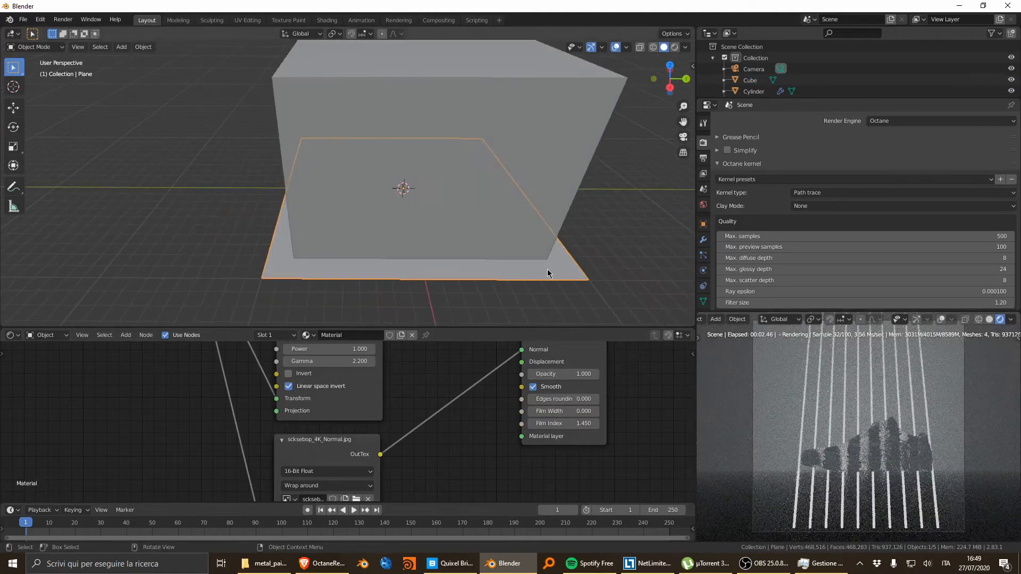
key(z)
middle_drag(553, 420, 436, 451)
click(754, 69)
key(g)
key(z)
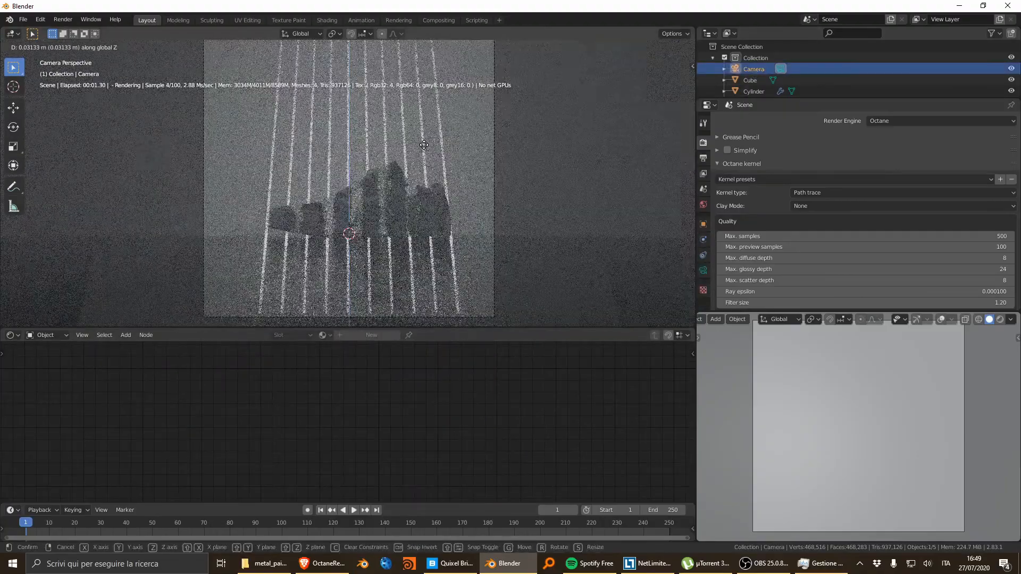
click(424, 145)
click(1000, 319)
Move the fog cube slightly down along Z so its base sits just below the floor plane
click(442, 268)
middle_drag(443, 268, 443, 253)
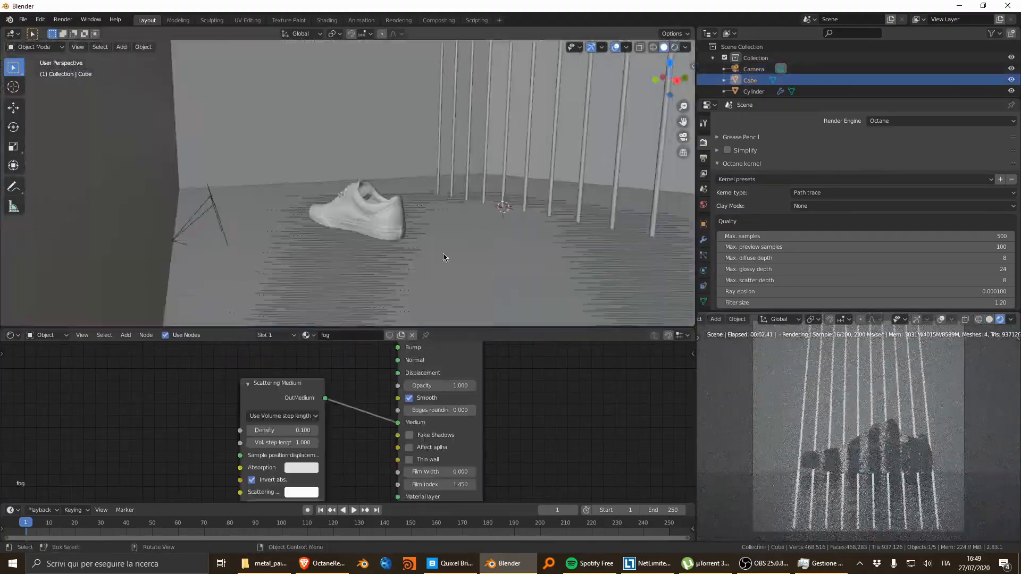
scroll(443, 253, down, 5)
key(g)
key(z)
click(458, 225)
Reduce the Scattering Medium's Density to 0.02
scroll(280, 444, up, 3)
middle_drag(280, 444, 335, 372)
drag(366, 357, 349, 358)
middle_drag(367, 364, 446, 409)
middle_drag(261, 386, 353, 349)
Add a Noise texture node to the fog material and connect it to the Scattering Medium's Scattering input
key(shift+a)
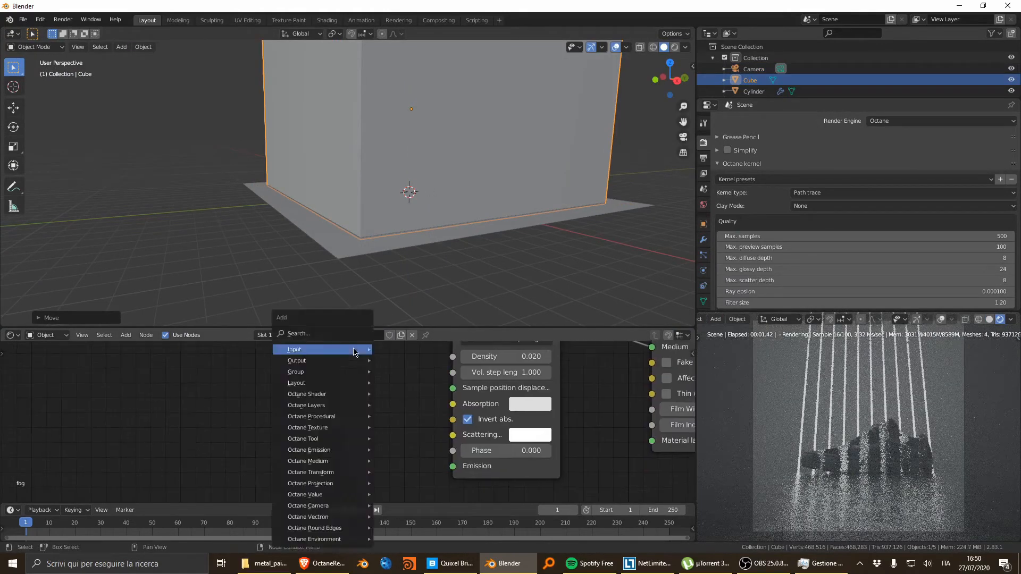
key(s)
key(Return)
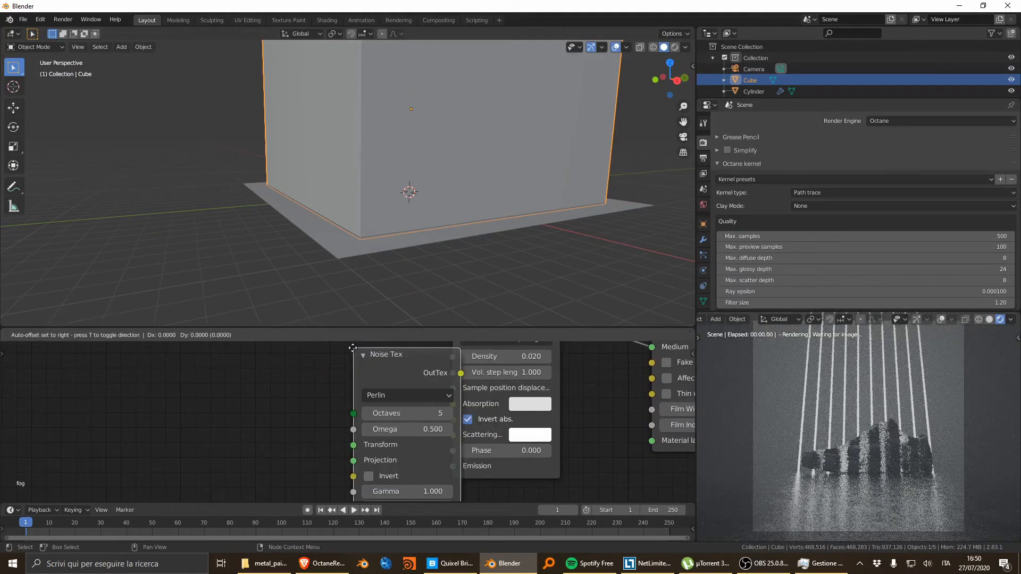
click(256, 420)
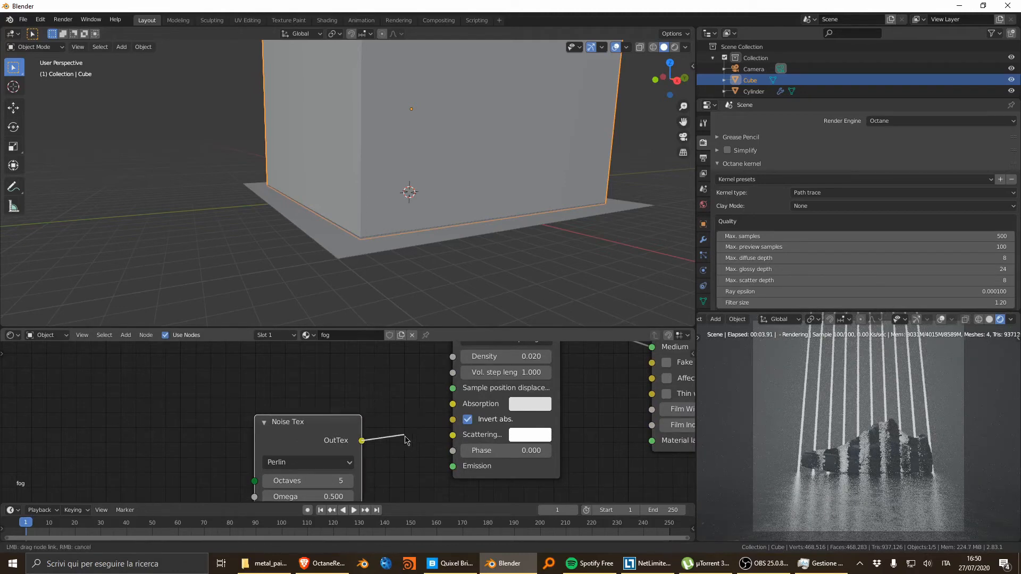
drag(459, 440, 458, 438)
drag(282, 421, 268, 304)
Try a Contrast of 10 on the Noise texture, then raise it to 50
text(10)
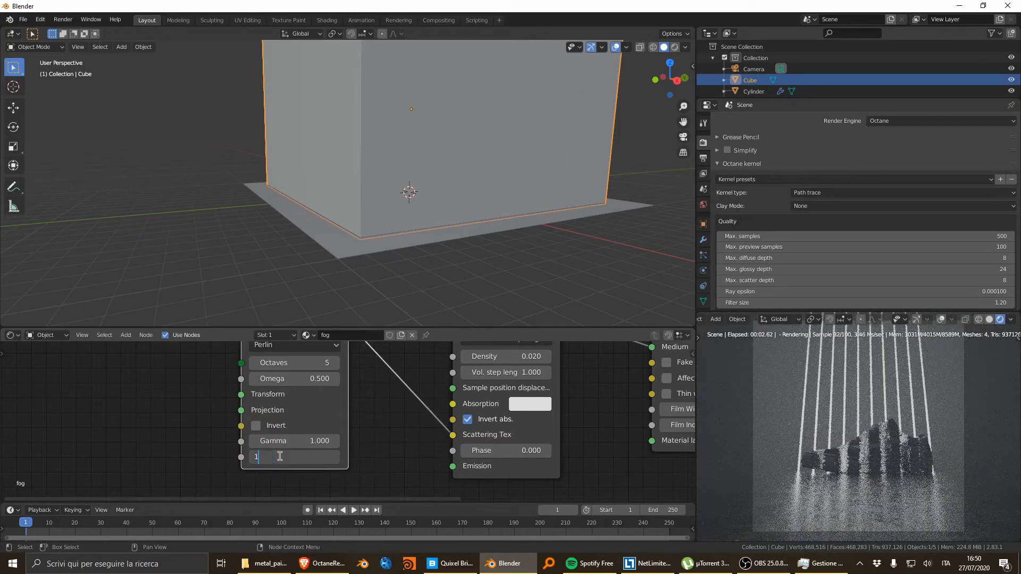
key(Return)
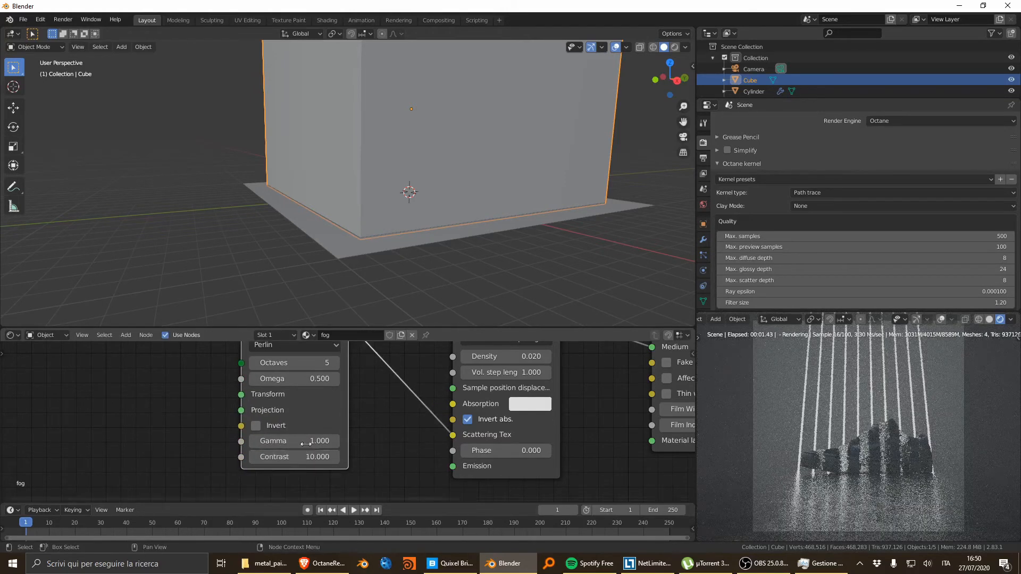
middle_drag(305, 441, 297, 446)
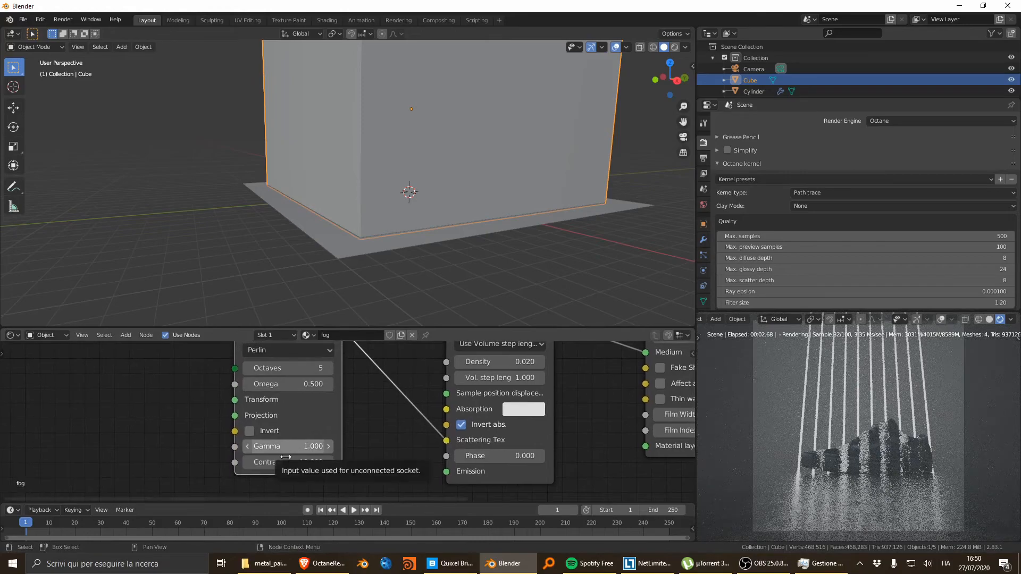
text(50)
key(Return)
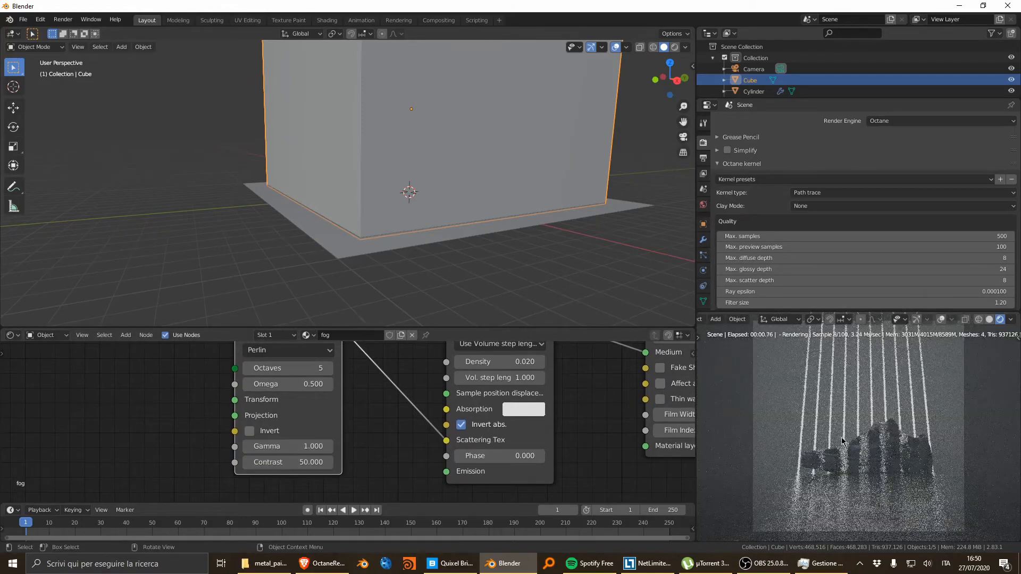
Shift the fog cube along the X axis relative to the camera and shoe
key(shift+z)
scroll(440, 176, down, 5)
middle_drag(391, 152, 330, 142)
scroll(457, 185, up, 8)
key(shift+z)
key(g)
key(x)
click(361, 142)
Add a Scale Transform node and connect it to the Noise texture's Transform input
scroll(207, 368, up, 1)
middle_drag(207, 367, 305, 426)
key(shift+a)
key(s)
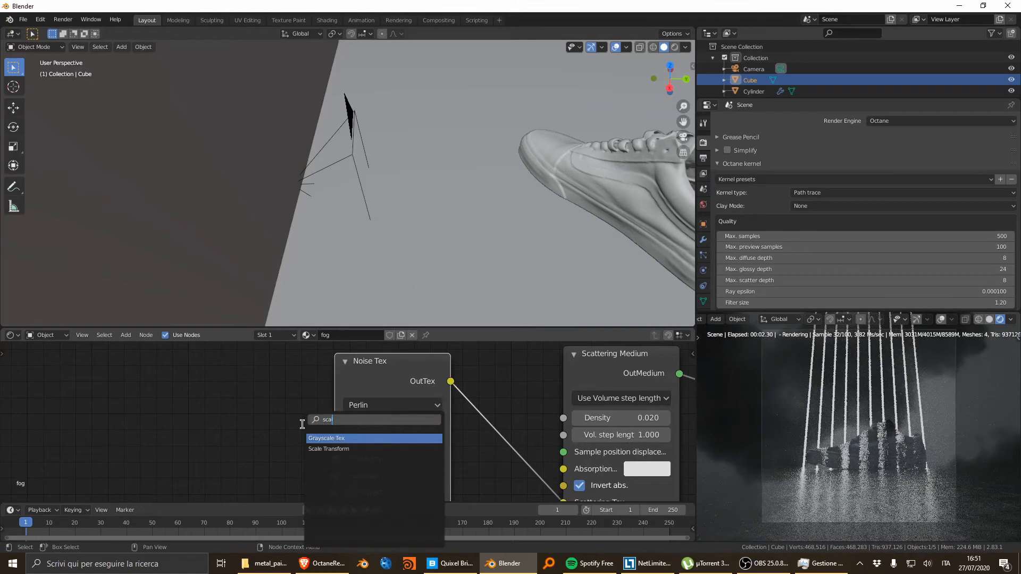
key(Down)
key(Return)
click(168, 444)
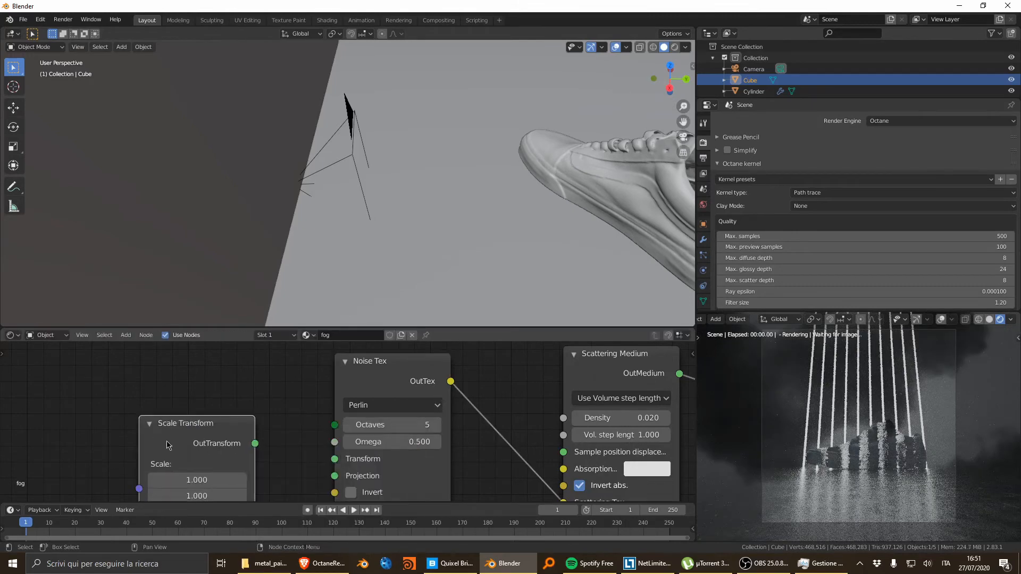
middle_drag(276, 468, 278, 438)
Set all three Scale Transform values to 0.1, then reduce them to 0.07
click(189, 449)
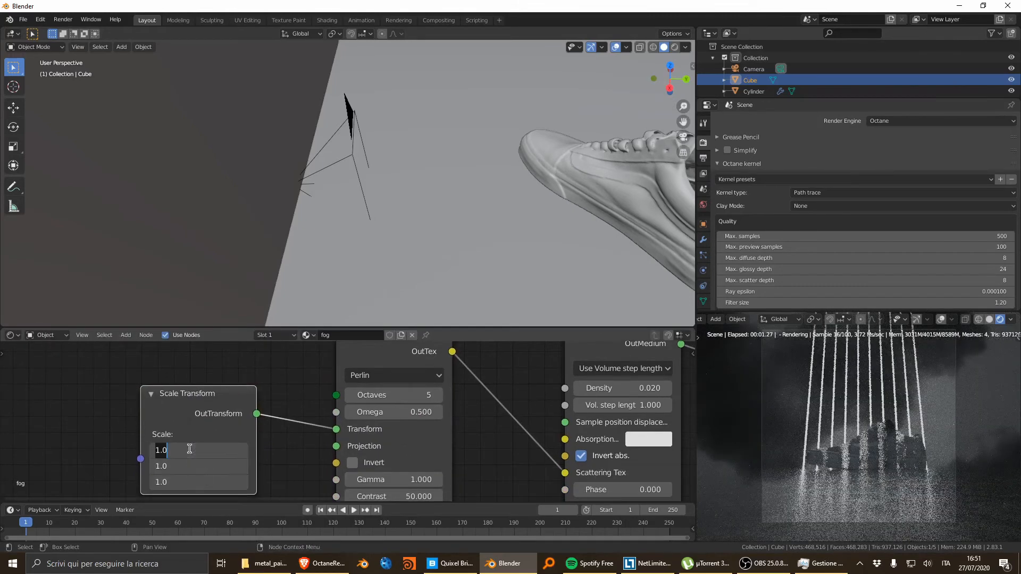
text(0.1)
key(Return)
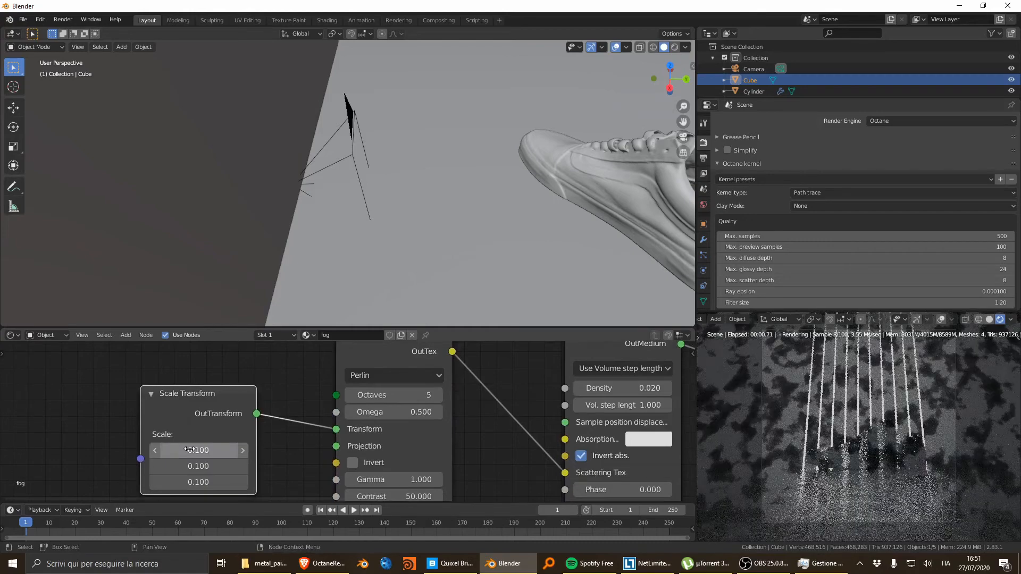
click(191, 449)
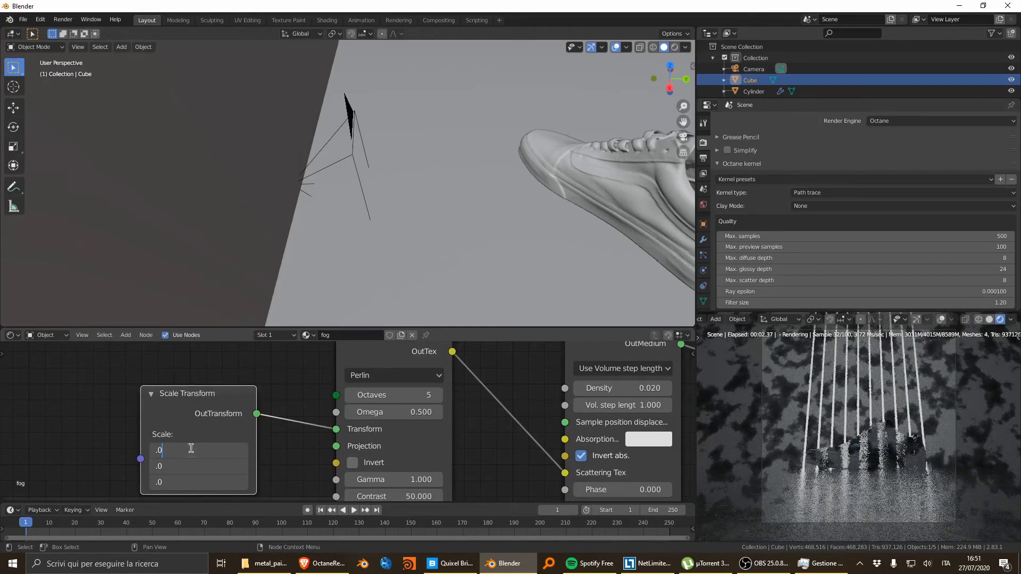
text(.07)
key(Return)
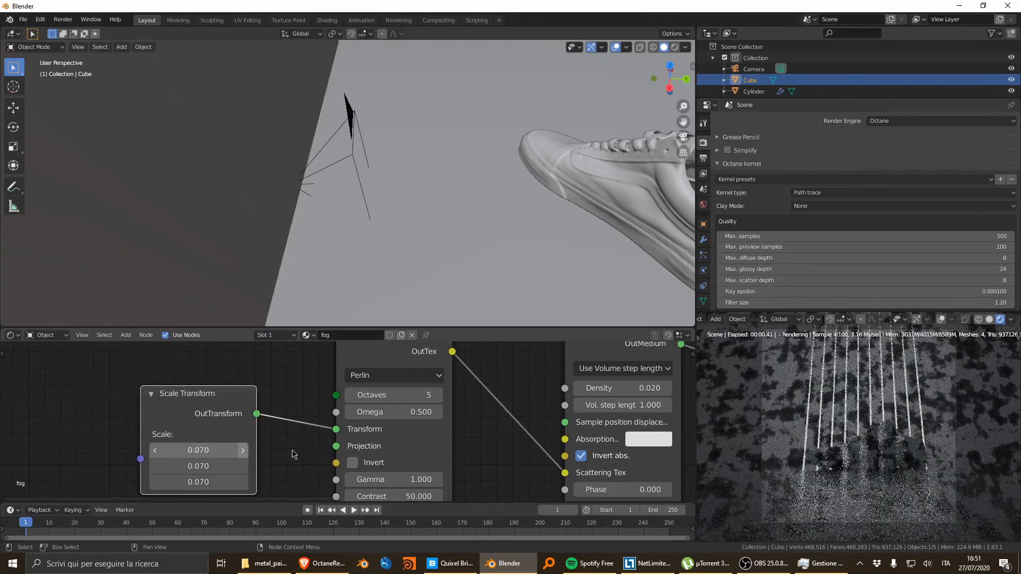
Set the Noise texture's Contrast back to 1
middle_drag(401, 480, 397, 424)
text(1)
key(Return)
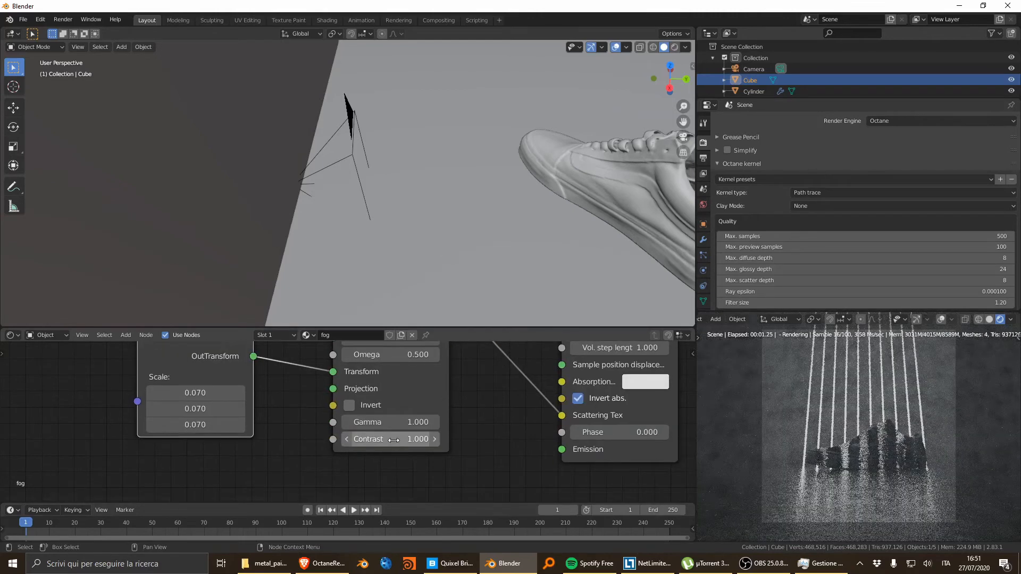
Insert a Gradient texture node between the Noise texture and the Scattering Medium's Scattering input
middle_drag(448, 388, 358, 458)
key(shift+a)
text(s)
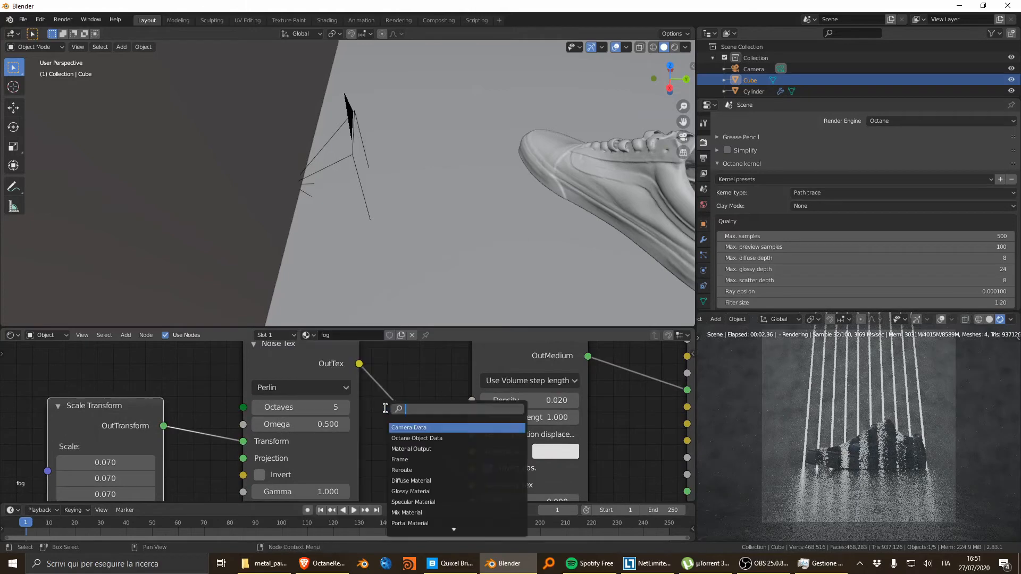
text(grad)
key(Return)
click(388, 407)
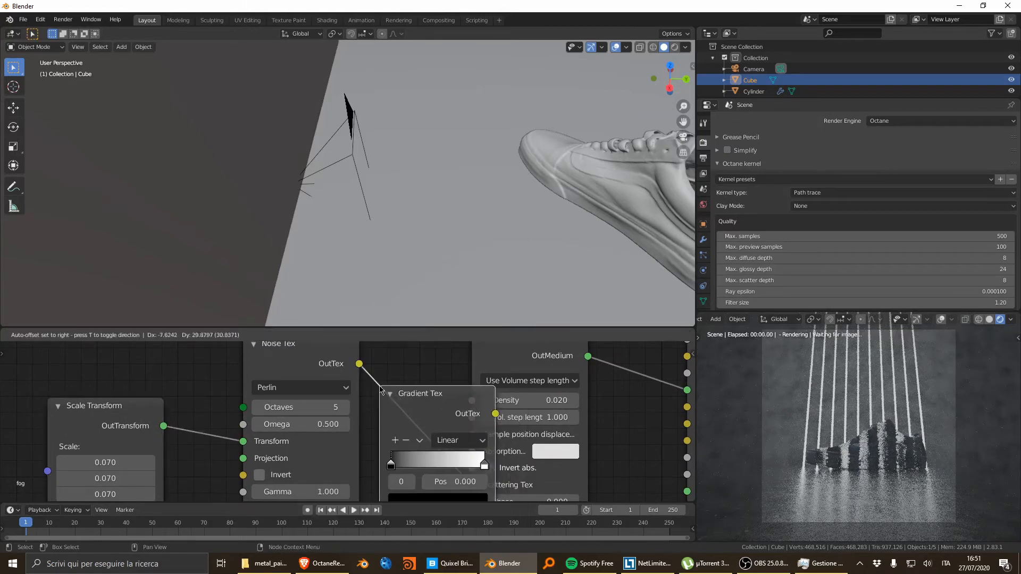
scroll(424, 377, up, 3)
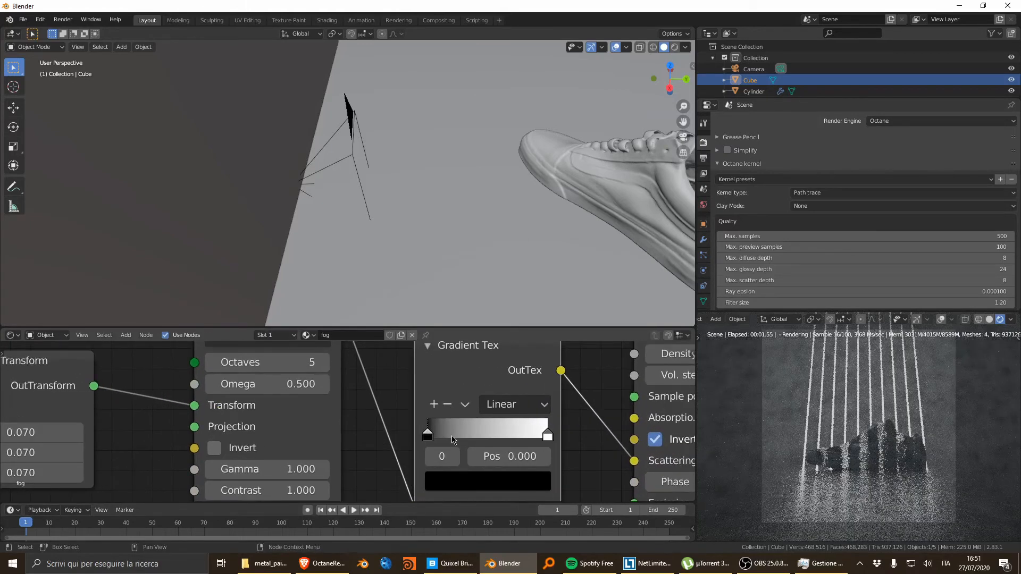
Darken the Gradient texture's white end stop to a grey with a value of about 0.48
mouse_move(440, 436)
mouse_down()
mouse_move(491, 443)
mouse_move(428, 437)
mouse_up()
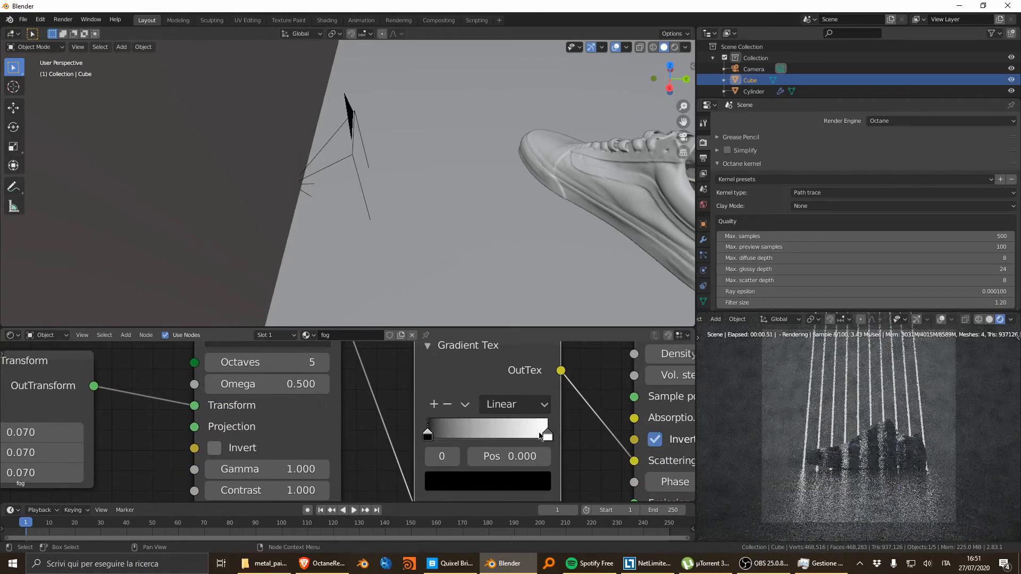
click(547, 437)
click(488, 482)
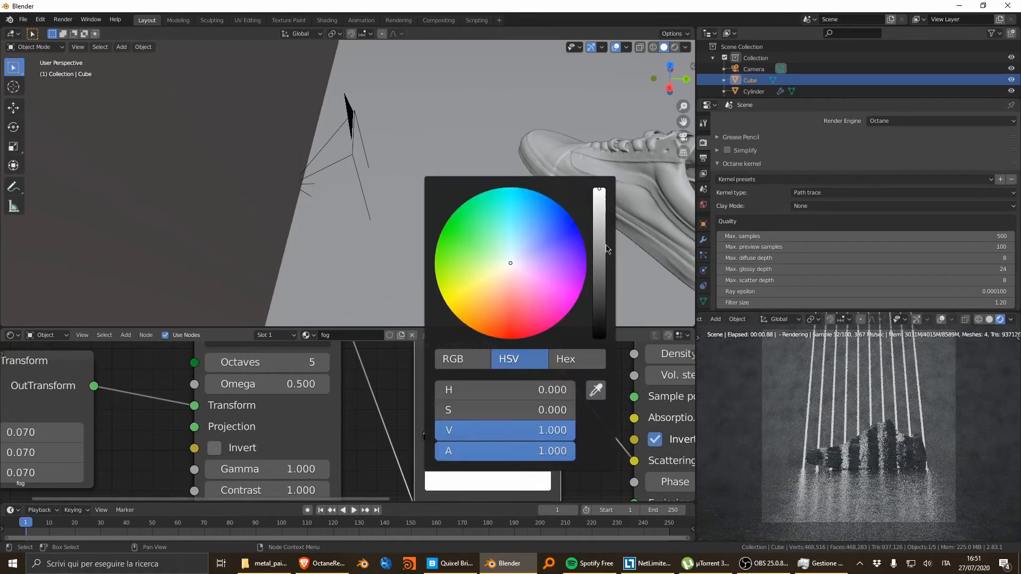
click(600, 258)
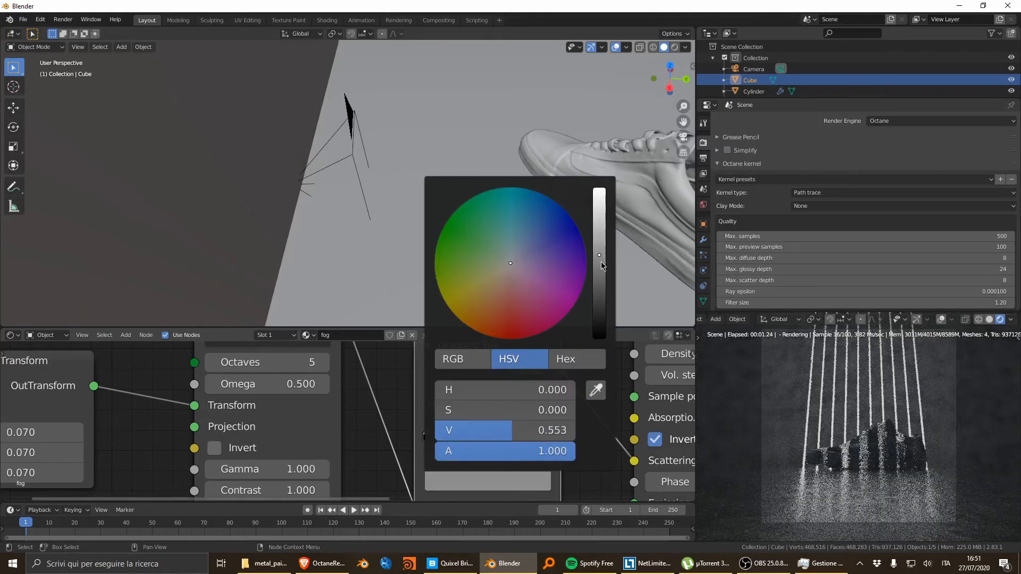
click(600, 267)
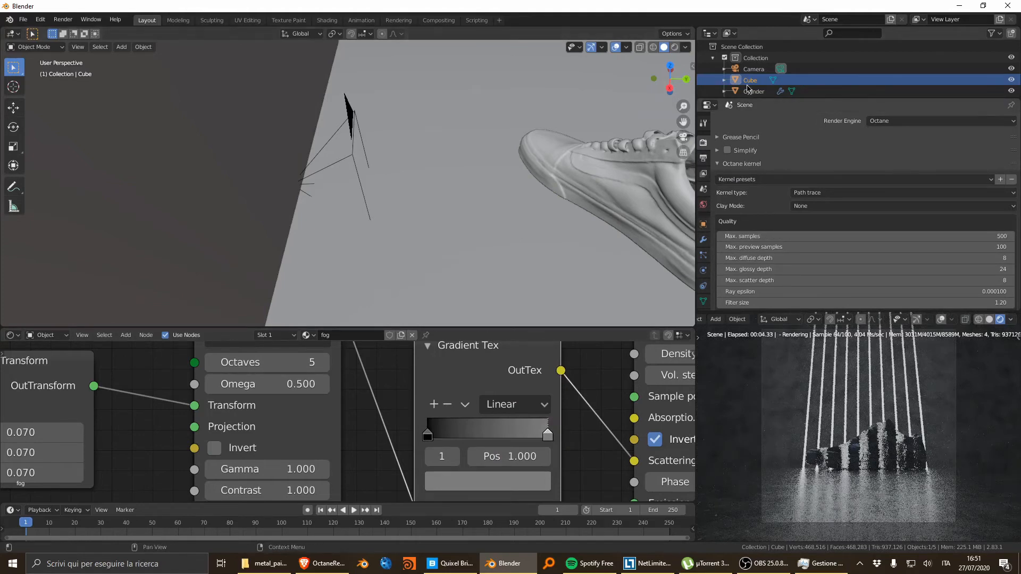
click(753, 69)
click(703, 271)
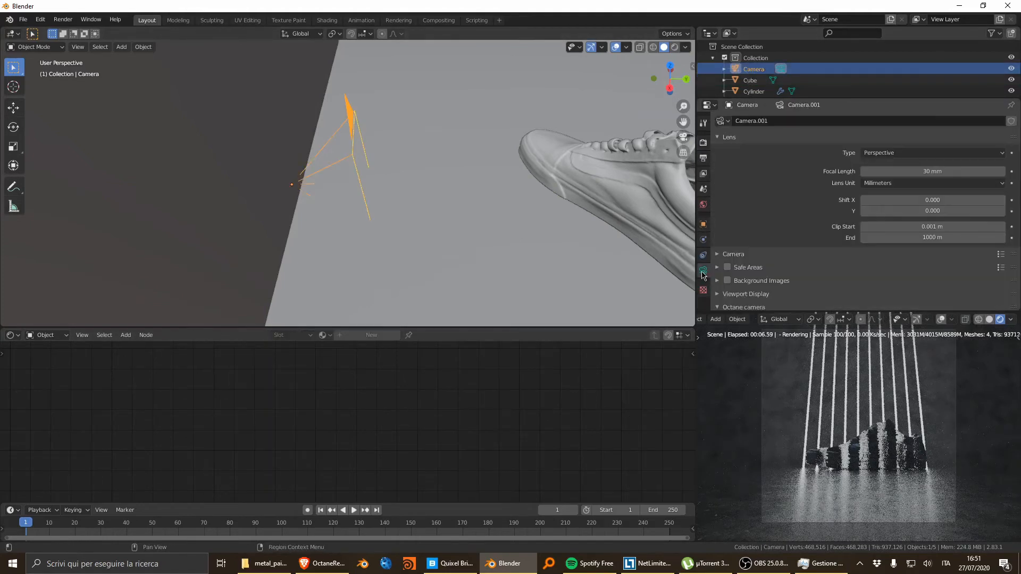
middle_drag(809, 419, 864, 436)
key(KP_0)
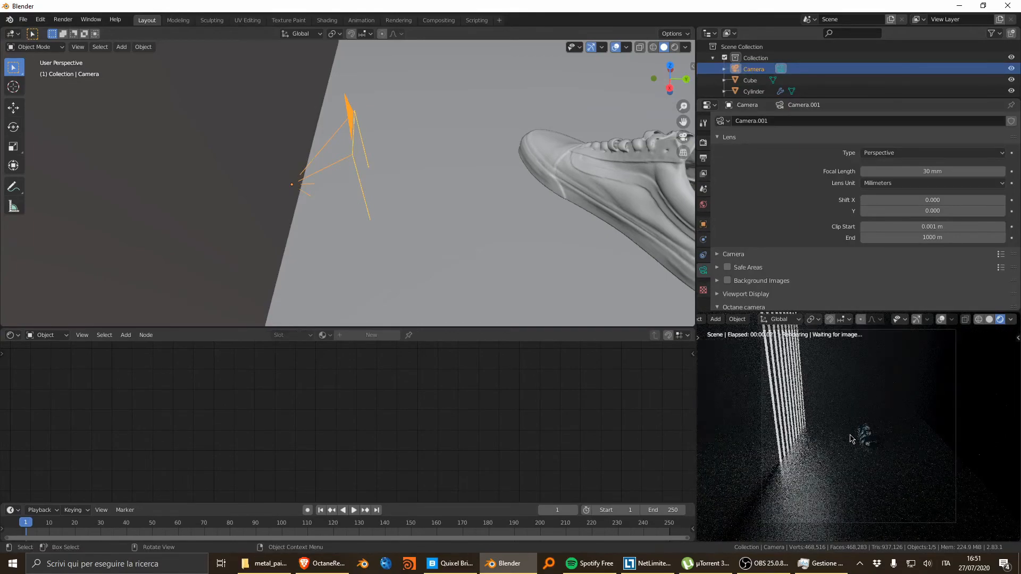
Set the emission Power of the cylinder's light material to 600
click(753, 91)
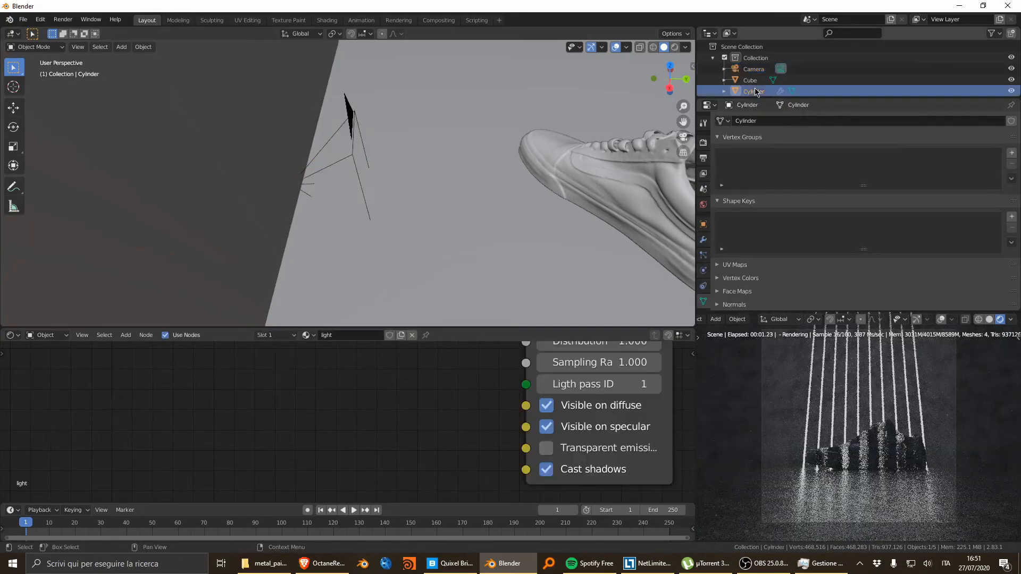
middle_drag(478, 401, 340, 543)
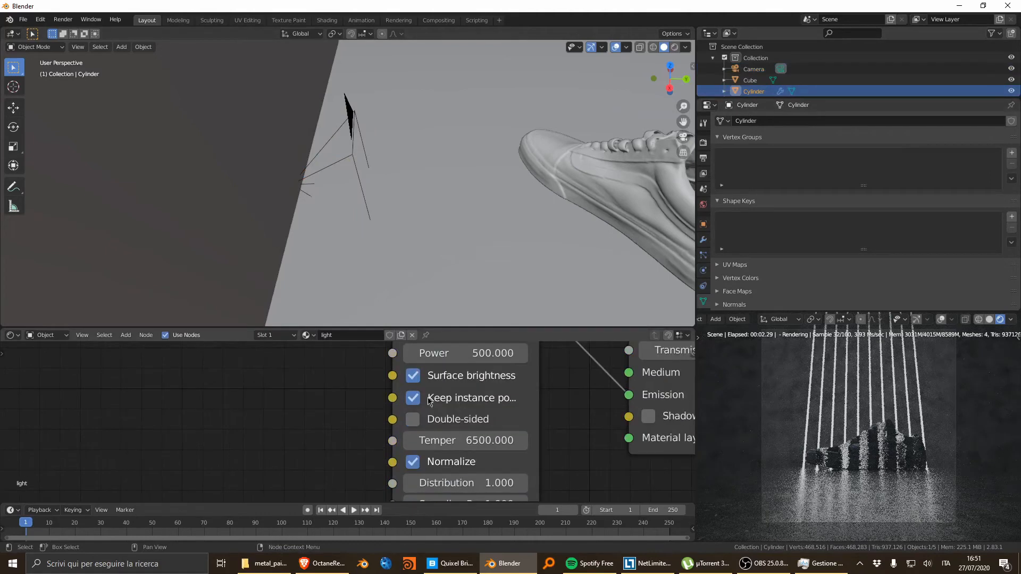
click(459, 353)
text(600)
key(Return)
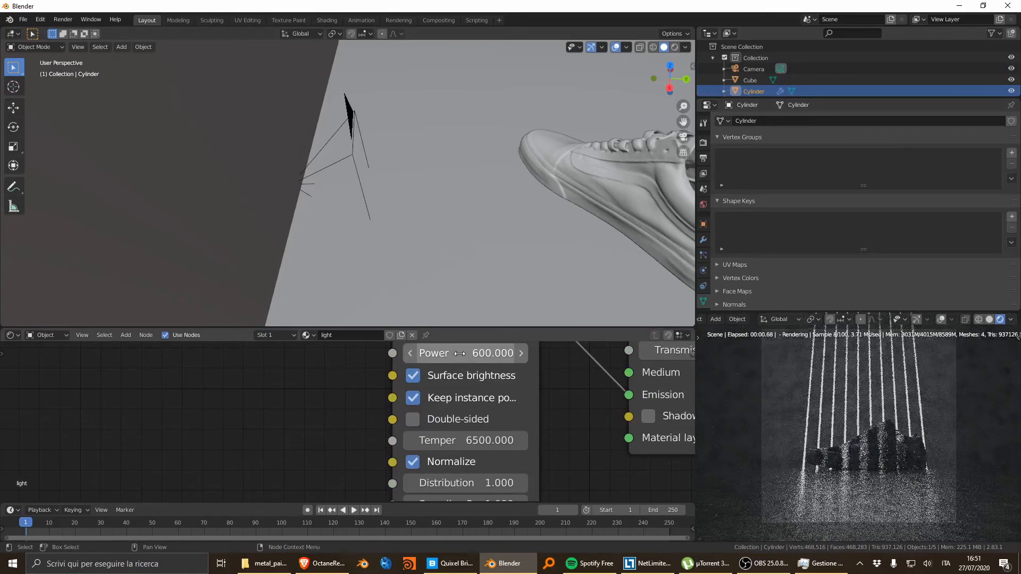
Set the GI clamp in the Octane kernel settings to 1
ctrl+middle_drag(853, 423, 855, 414)
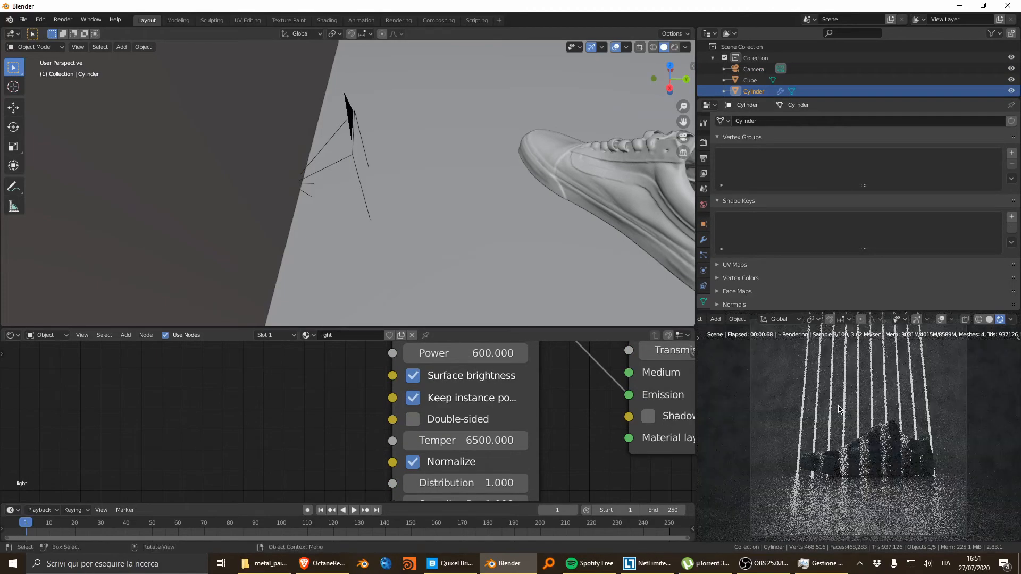
click(704, 144)
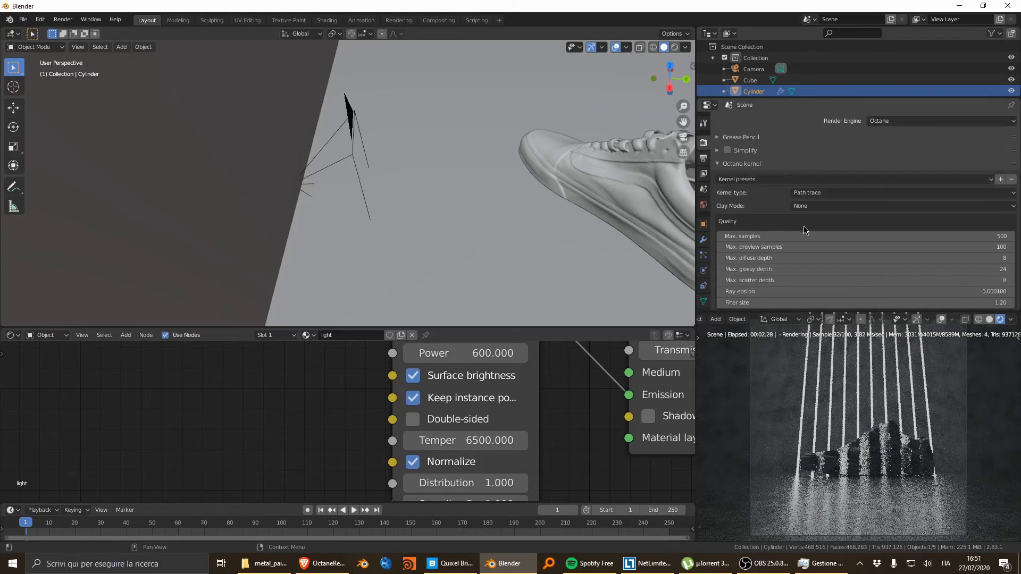
scroll(812, 228, down, 7)
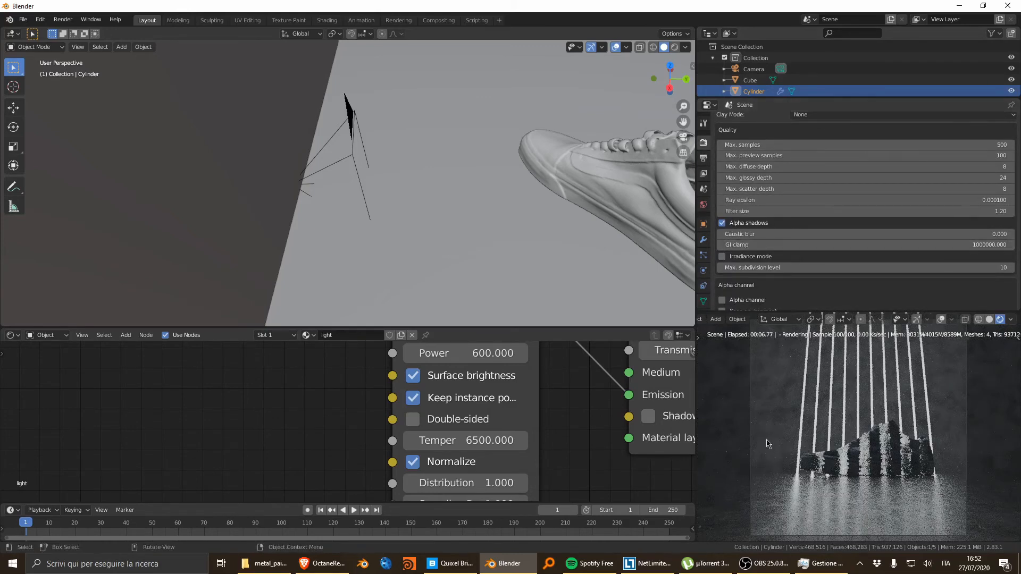
click(739, 244)
key(Return)
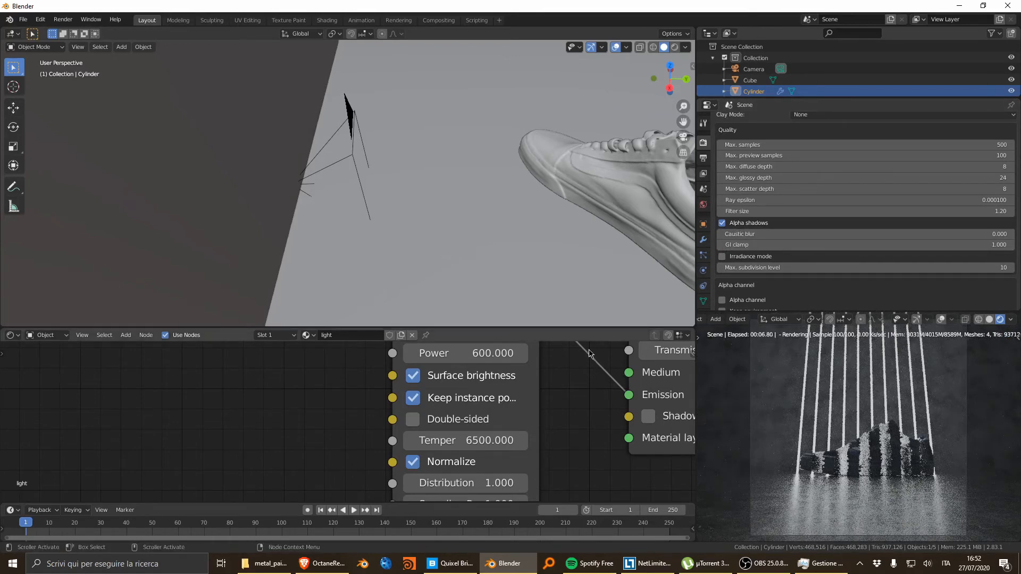
Select the fog cube and darken its Gradient texture's end stop to a value of about 0.33
middle_drag(586, 349, 584, 364)
middle_drag(546, 426, 580, 356)
scroll(558, 389, up, 2)
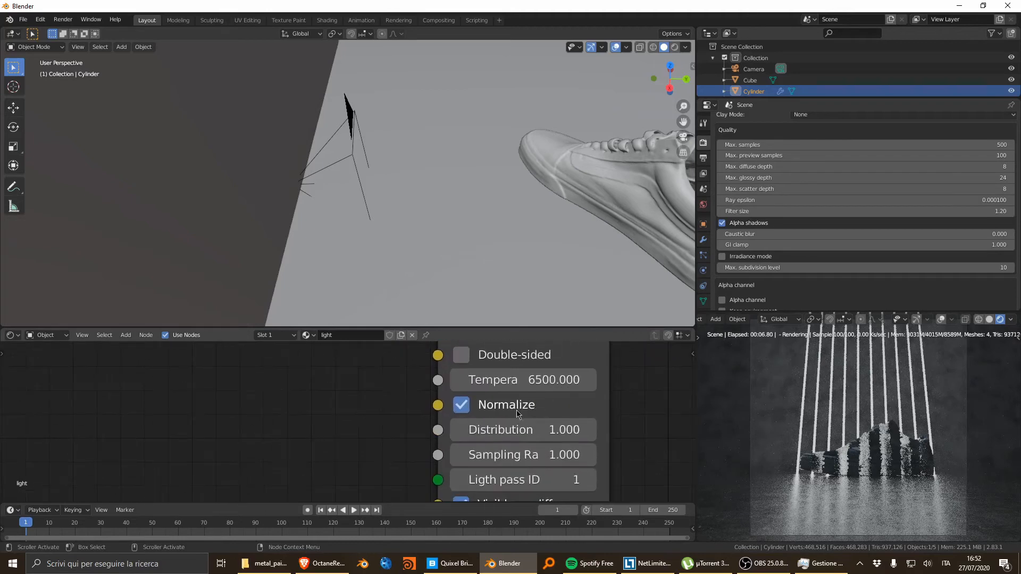
scroll(553, 397, down, 2)
scroll(381, 171, down, 6)
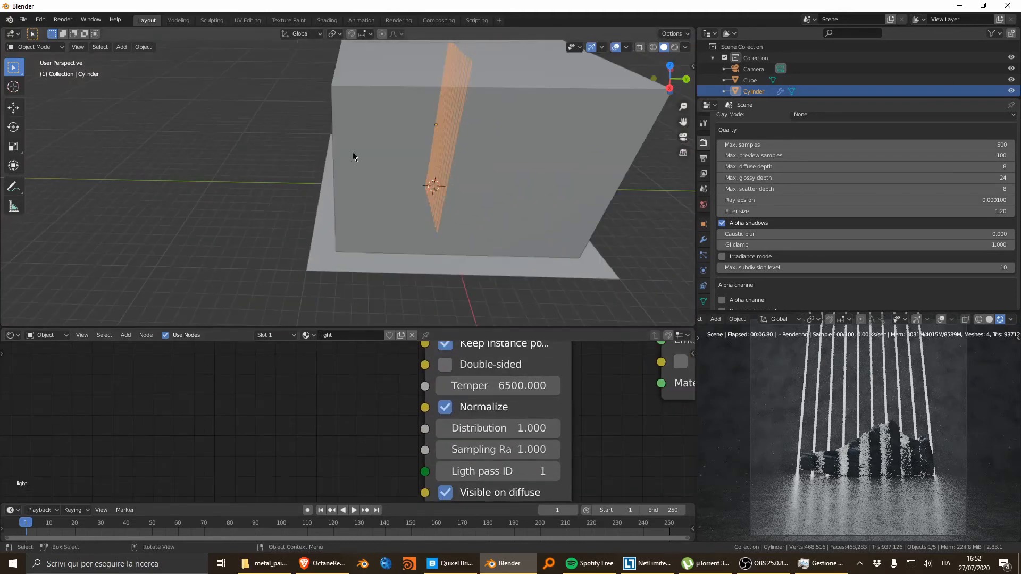
click(352, 152)
middle_drag(383, 434, 476, 471)
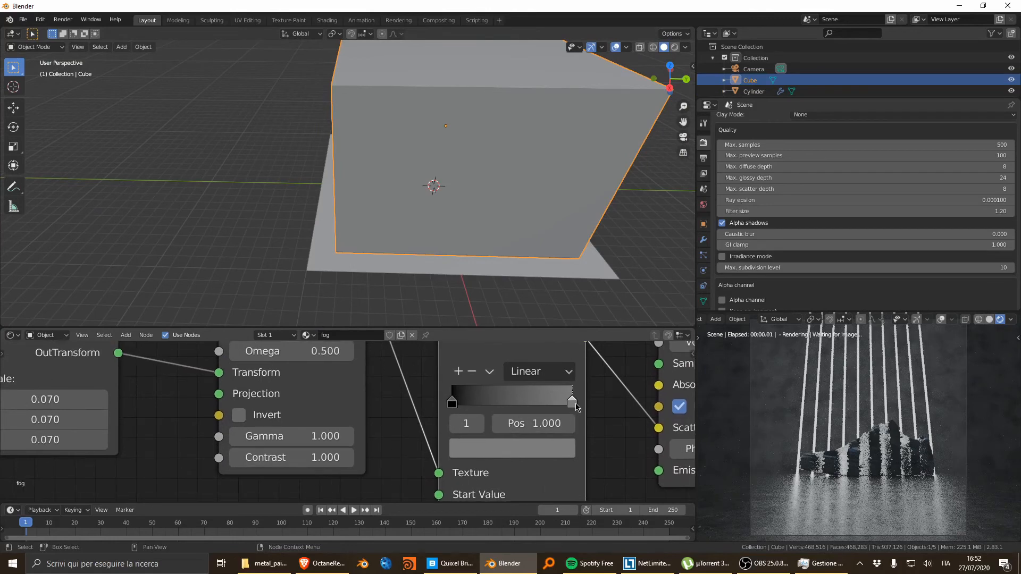
click(548, 449)
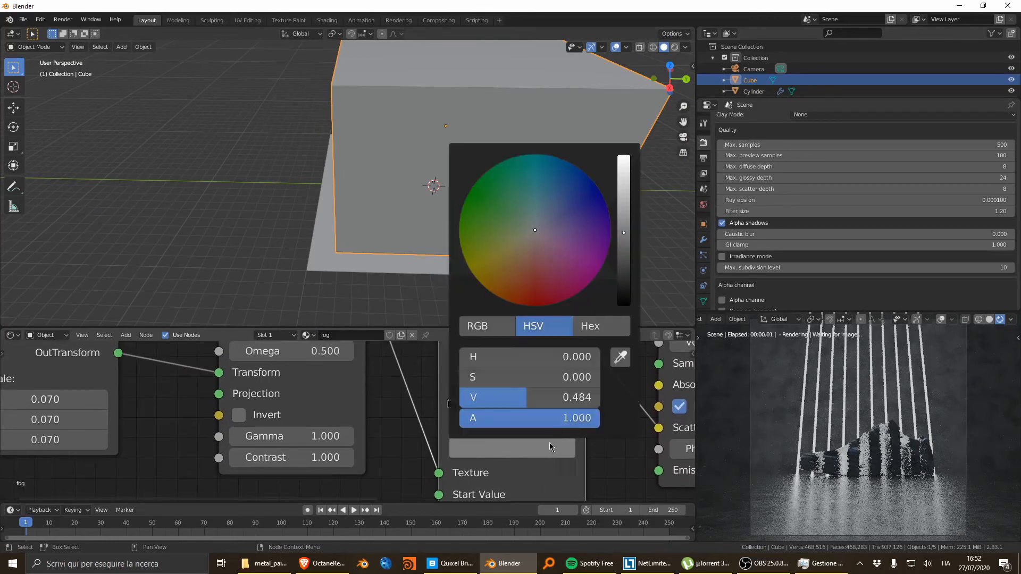
click(619, 260)
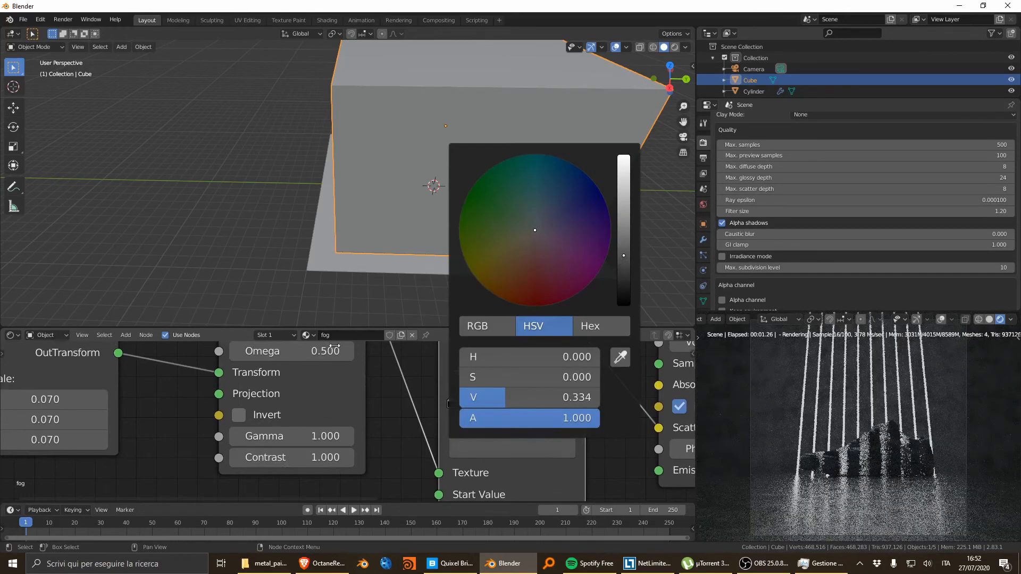
Set the fog Noise texture's Contrast to 0.1 and slightly brighten the gradient's end stop
click(316, 457)
text(0.1)
key(Return)
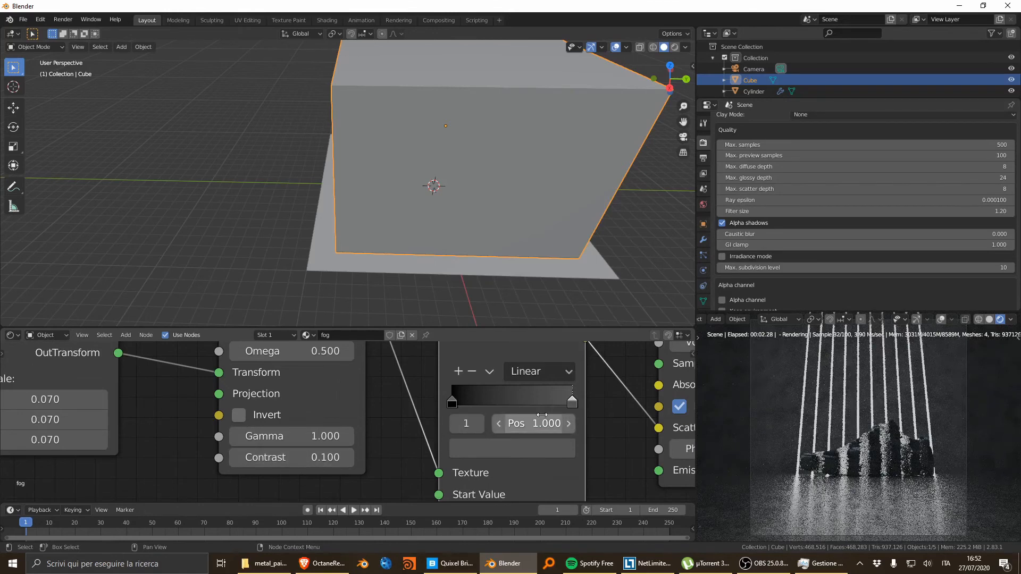
click(559, 448)
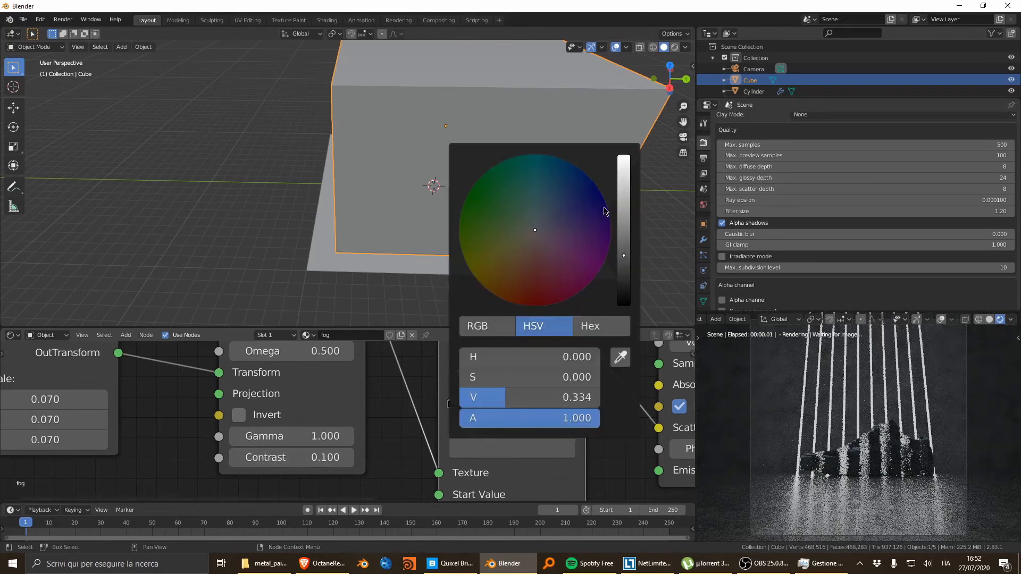
click(624, 245)
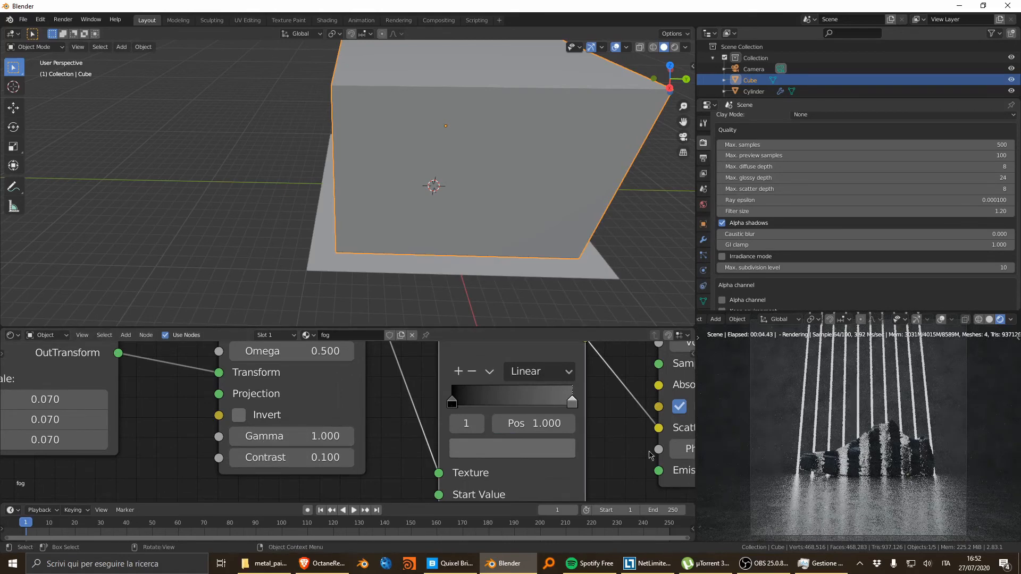
scroll(649, 455, down, 1)
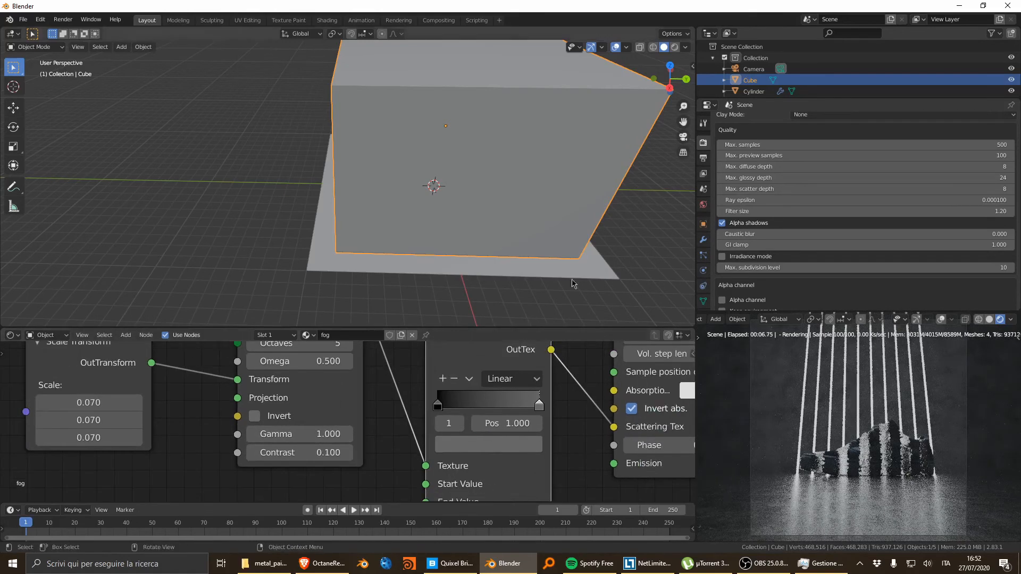
scroll(748, 94, down, 2)
Select the shoe and set the roughness of its Specular Material to 0.00
click(752, 80)
click(883, 144)
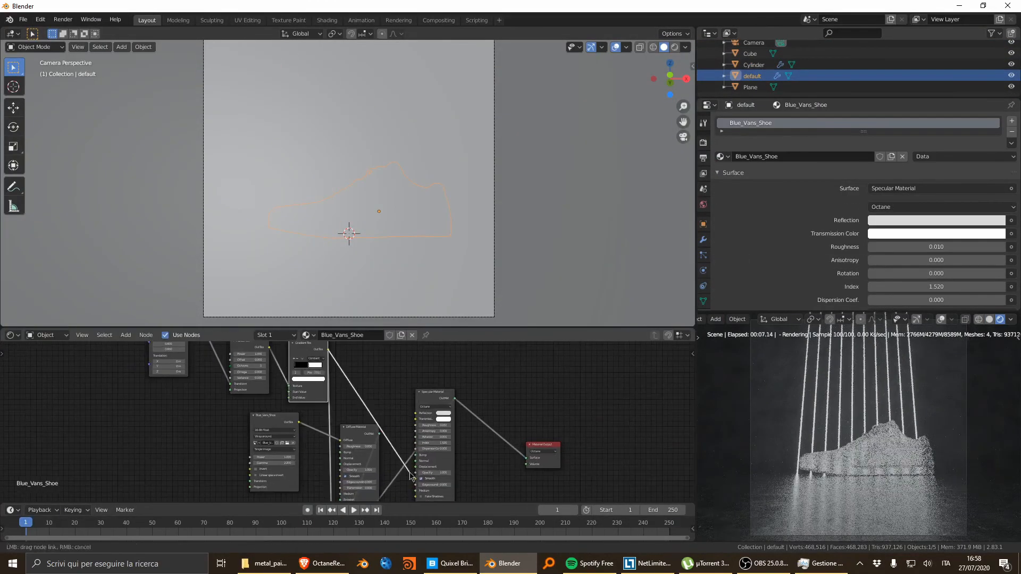
double_click(510, 381)
text(0.00)
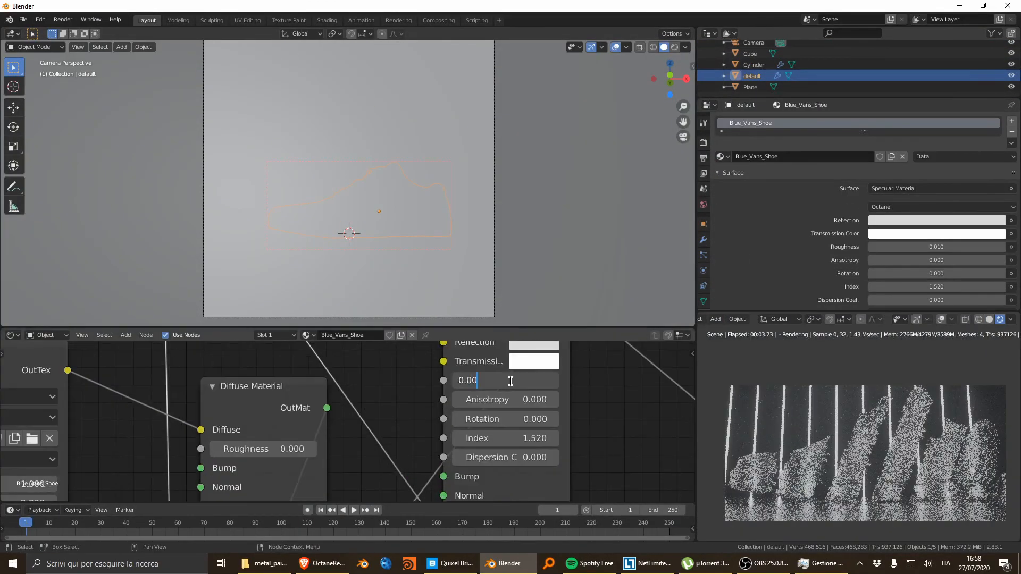
key(Return)
Switch the live preview to wireframe and render the final image in a maximized window, closing it when the render finishes
click(979, 319)
key(F12)
click(983, 6)
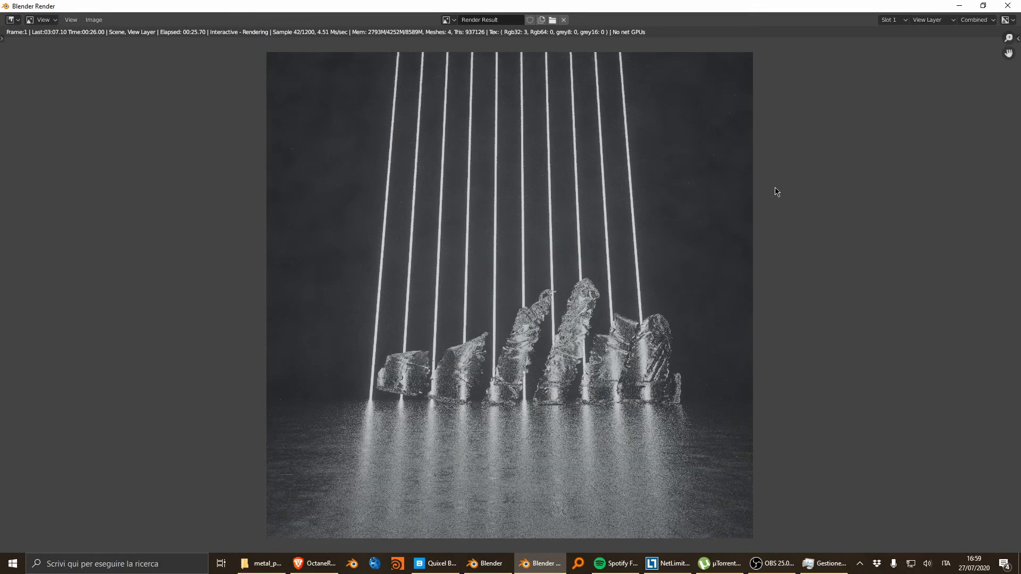
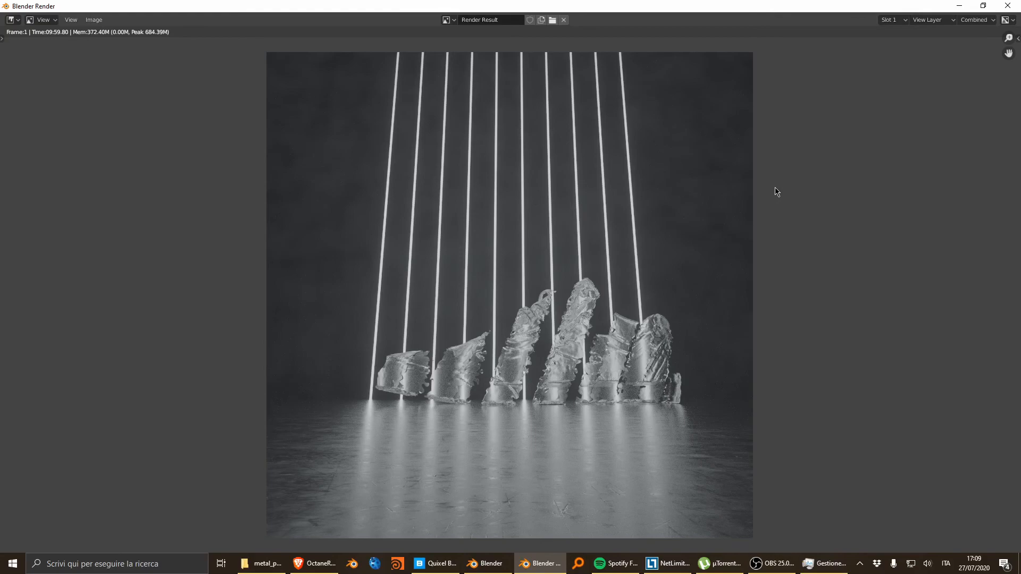
click(1008, 6)
Enable compositing nodes, attach a Viewer to the Render Layers image and shrink the backdrop to fit the workspace
click(438, 20)
click(118, 33)
ctrl+shift+click(325, 202)
key(n)
key(v)
key(v)
key(v)
key(v)
key(v)
key(v)
key(v)
Try adding a Denoise node to the compositing tree after Render Layers and undo it
key(shift+a)
text(denois)
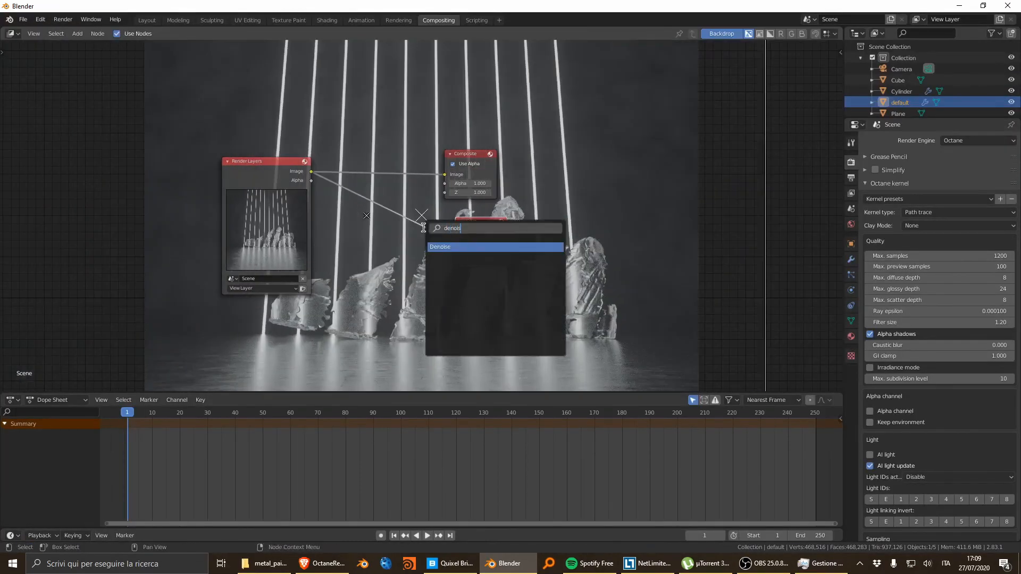
key(Return)
click(394, 202)
key(ctrl+z)
Insert a Color Balance node between Render Layers and the Viewer, and connect its output to the Composite node as well
key(shift+a)
text(color)
click(408, 252)
click(372, 199)
drag(467, 154, 550, 122)
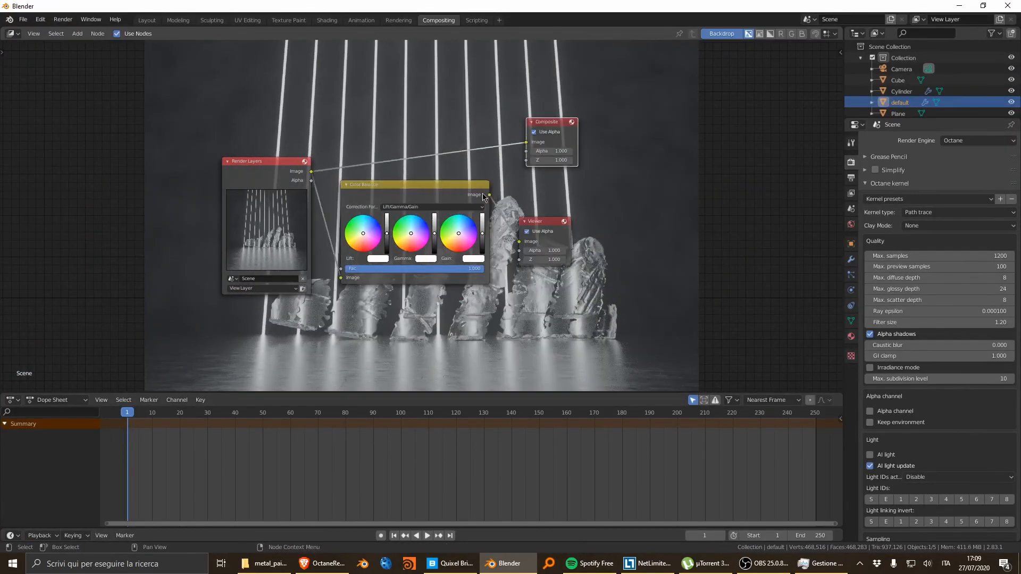
drag(489, 194, 526, 142)
drag(549, 122, 546, 139)
Switch the Color Balance correction formula to Offset/Power/Slope (ASC-CDL) and raise its Power and Slope to deepen the contrast
click(433, 207)
click(409, 226)
drag(387, 253, 483, 228)
key(ctrl+z)
Insert a Glare node between Color Balance and the Viewer, and connect its output to the Composite node as well
scroll(494, 209, down, 4)
middle_drag(494, 209, 365, 139)
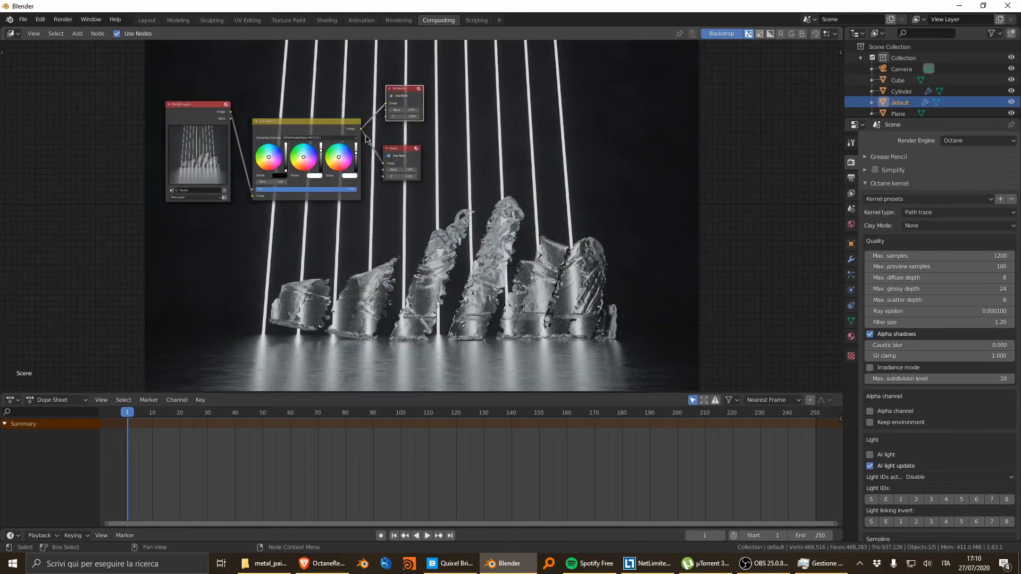
scroll(365, 139, up, 7)
key(shift+a)
click(277, 183)
text(gla)
key(Return)
click(364, 181)
drag(412, 77, 533, 70)
drag(440, 181, 501, 96)
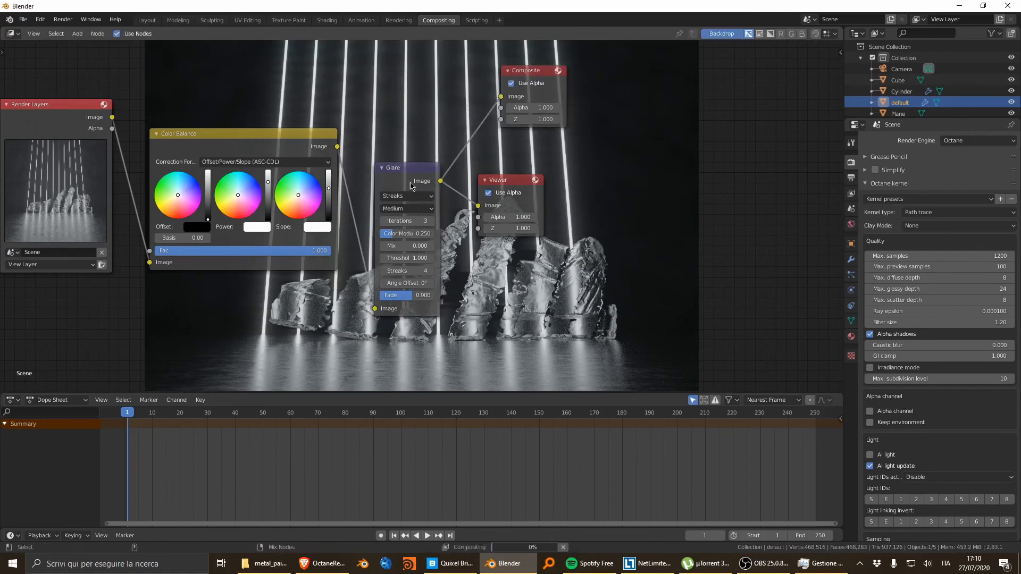
Set the Glare type to Fog Glow and insert a duplicate of the node after it, feeding both the Viewer and Composite
click(408, 197)
click(401, 231)
scroll(406, 244, up, 1)
middle_drag(359, 188, 357, 203)
scroll(357, 208, down, 2)
key(shift+d)
click(486, 199)
drag(514, 102, 574, 97)
drag(523, 211, 548, 119)
Insert a Lens Distortion node between the second Glare and the Viewer, and connect its output to the Composite node as well
key(v)
scroll(468, 287, up, 2)
middle_drag(468, 287, 371, 293)
key(shift+a)
click(341, 311)
text(lens)
key(Return)
click(452, 198)
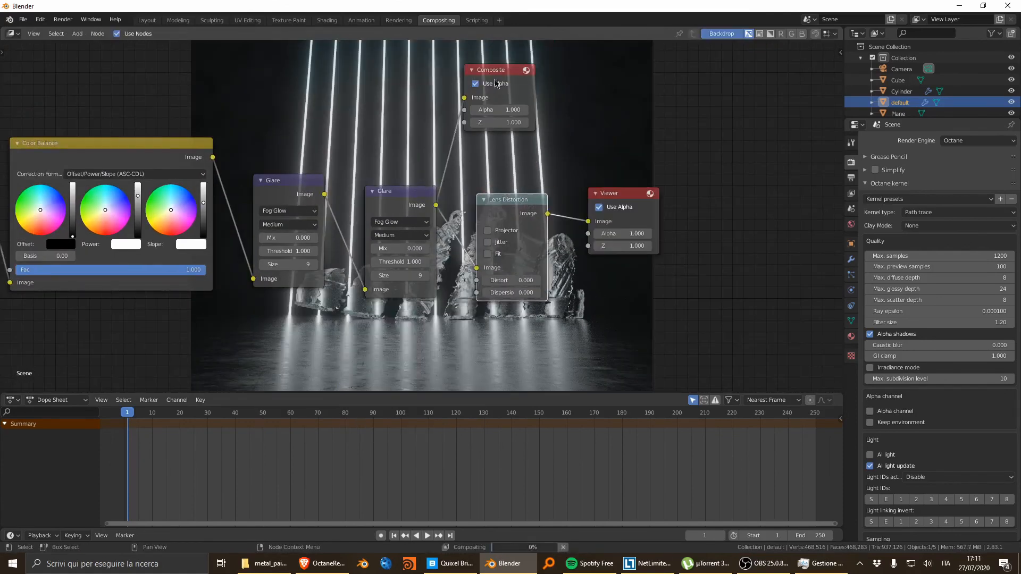
drag(501, 71, 617, 75)
drag(548, 214, 580, 101)
Set the Lens Distortion node's Dispersion to 0.010 and readjust it
double_click(521, 292)
text(0.1)
double_click(522, 292)
key(v)
middle_drag(440, 338, 441, 251)
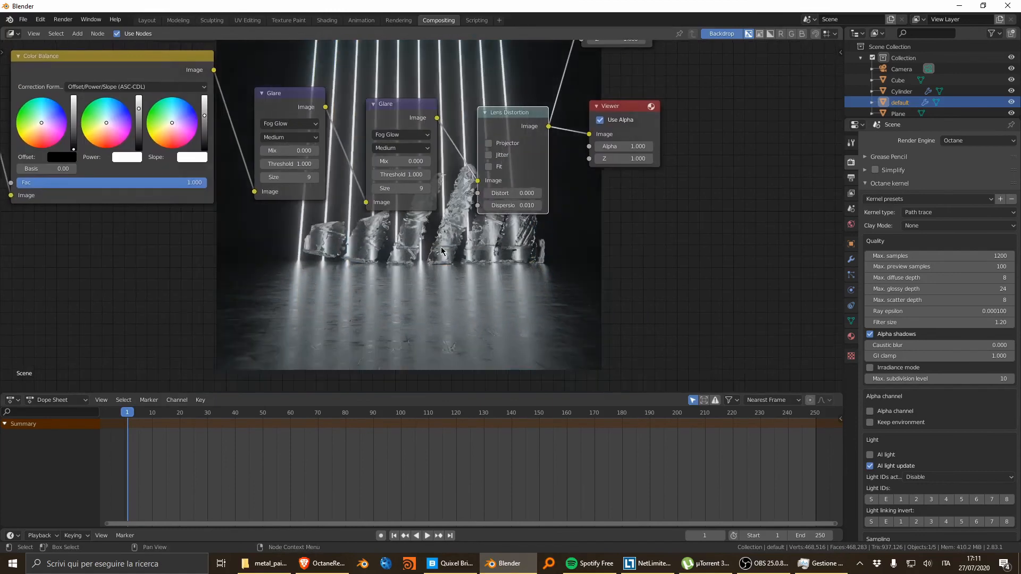
text(2)
key(Return)
middle_drag(518, 205, 539, 364)
Display the Viewer Node image and save it as untitled.png in the Documents folder
click(399, 20)
click(353, 34)
click(391, 50)
key(alt+shift+s)
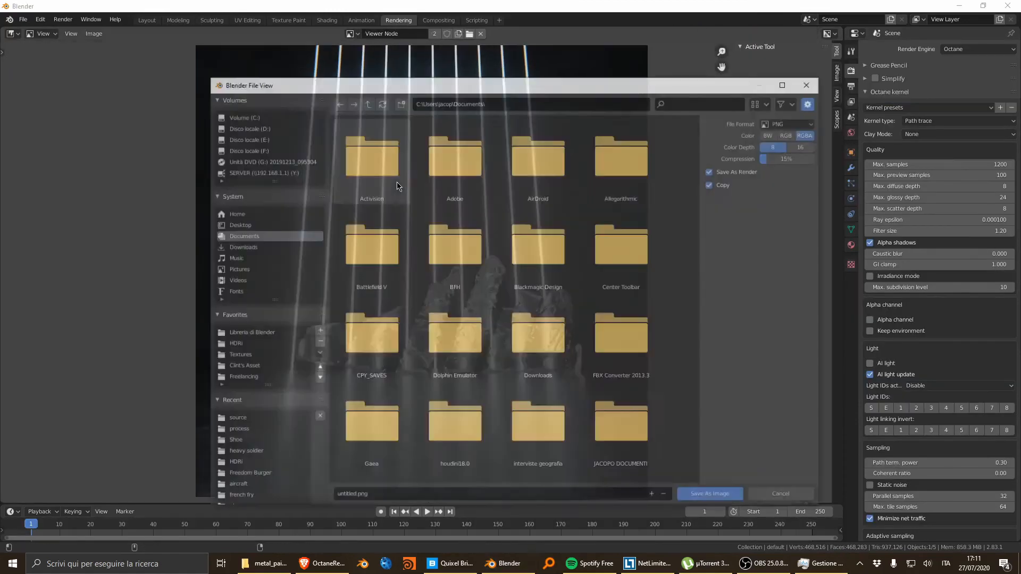
click(711, 492)
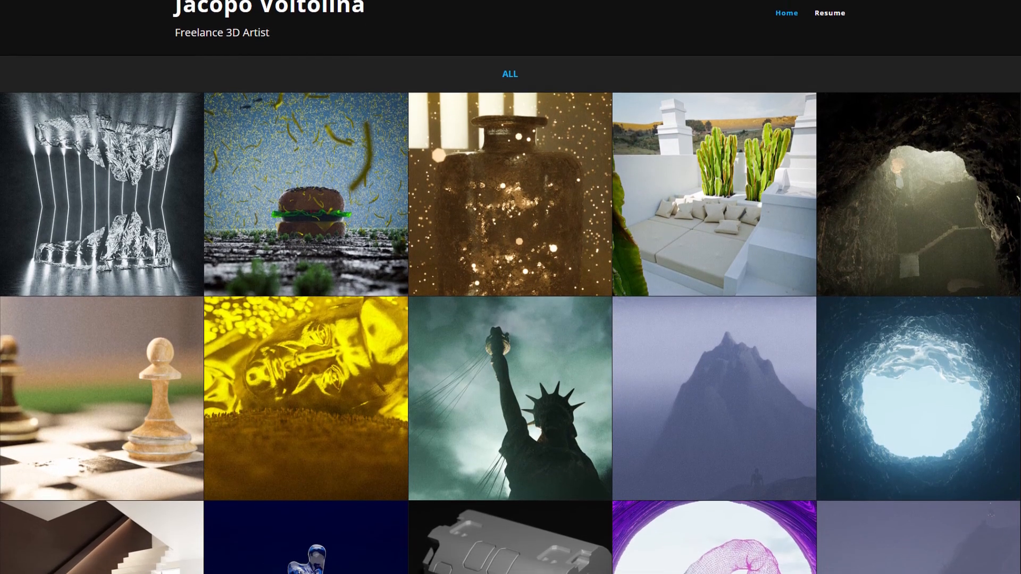